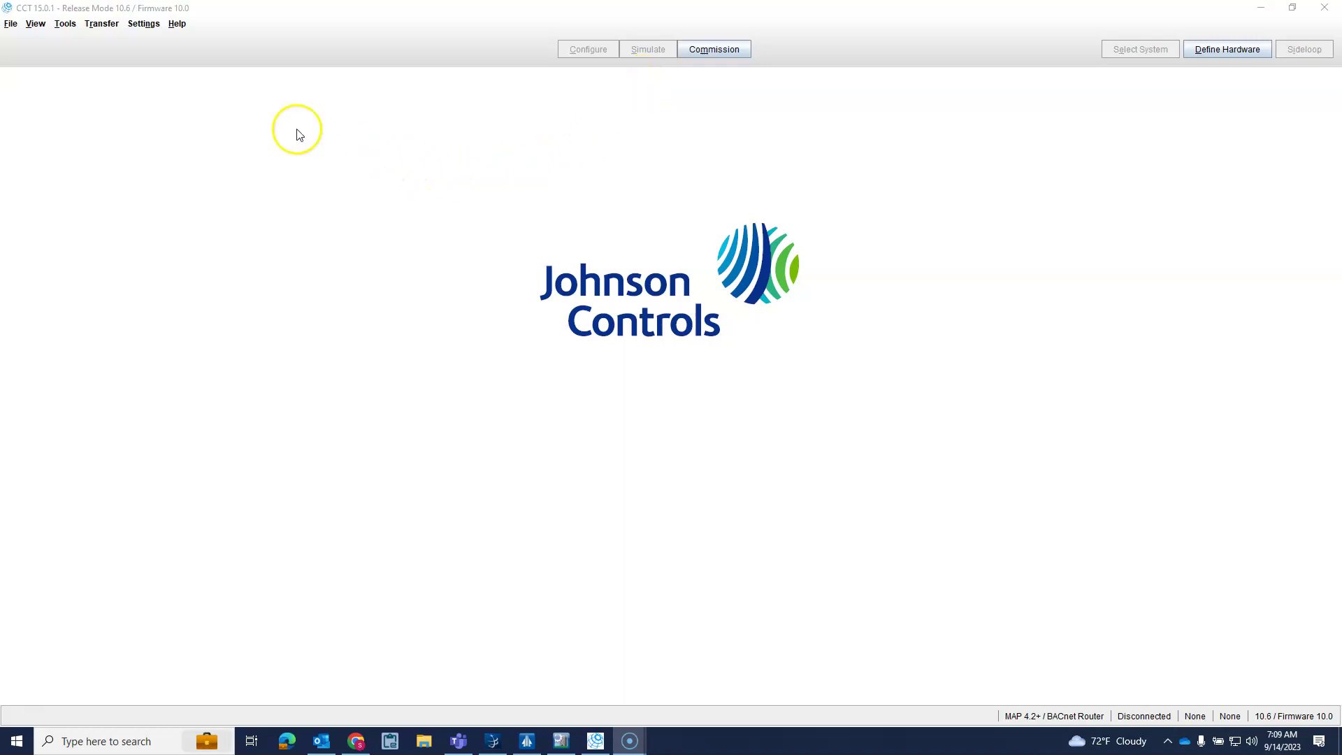
Step: Create a new system named AHU as a Mixed Air Single Duct air handling unit in Imperial units, accepting the default mechanical and control logic selections
click(11, 23)
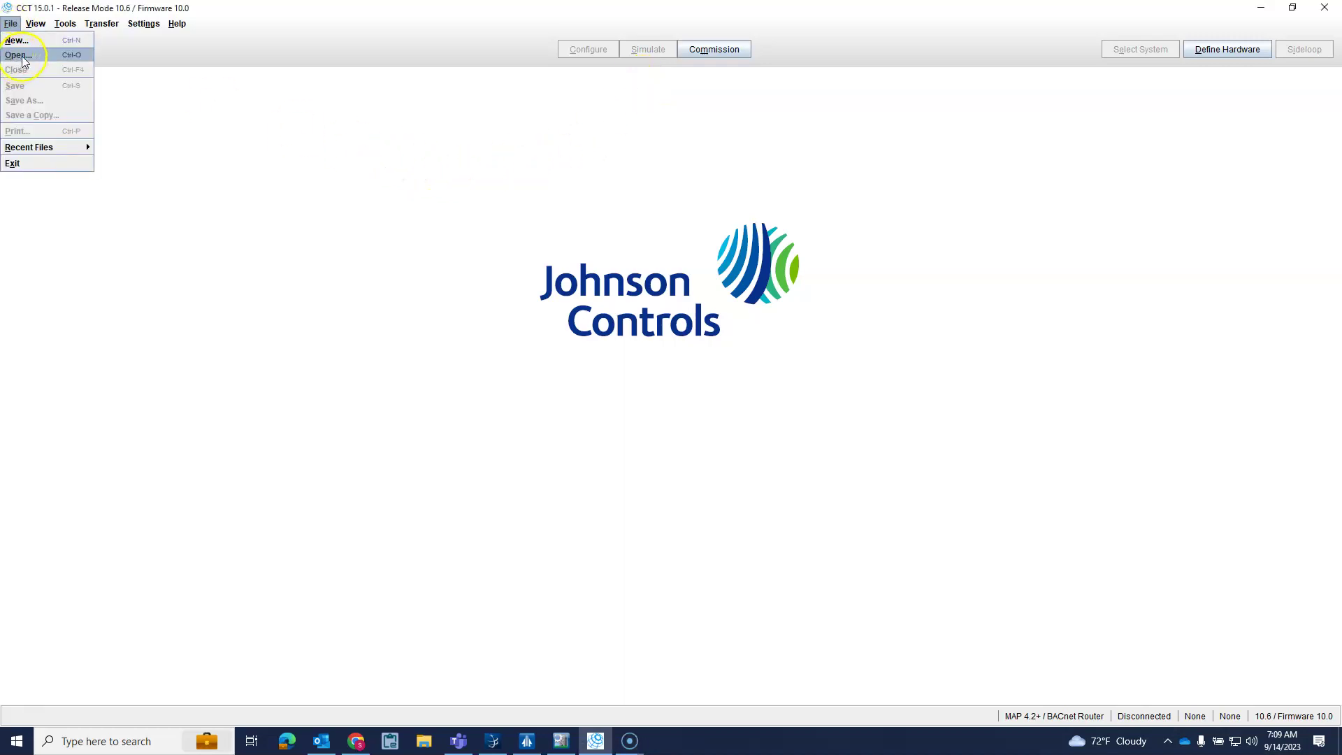
click(17, 40)
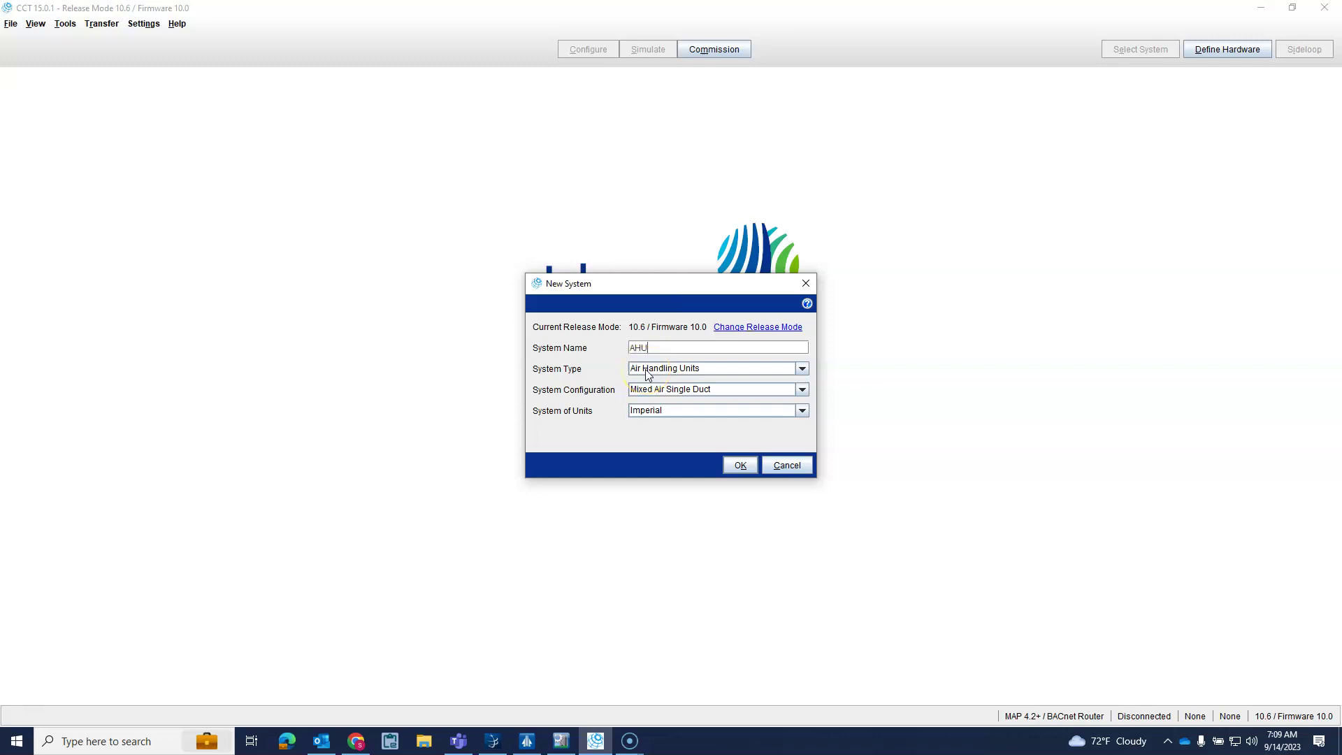
click(740, 466)
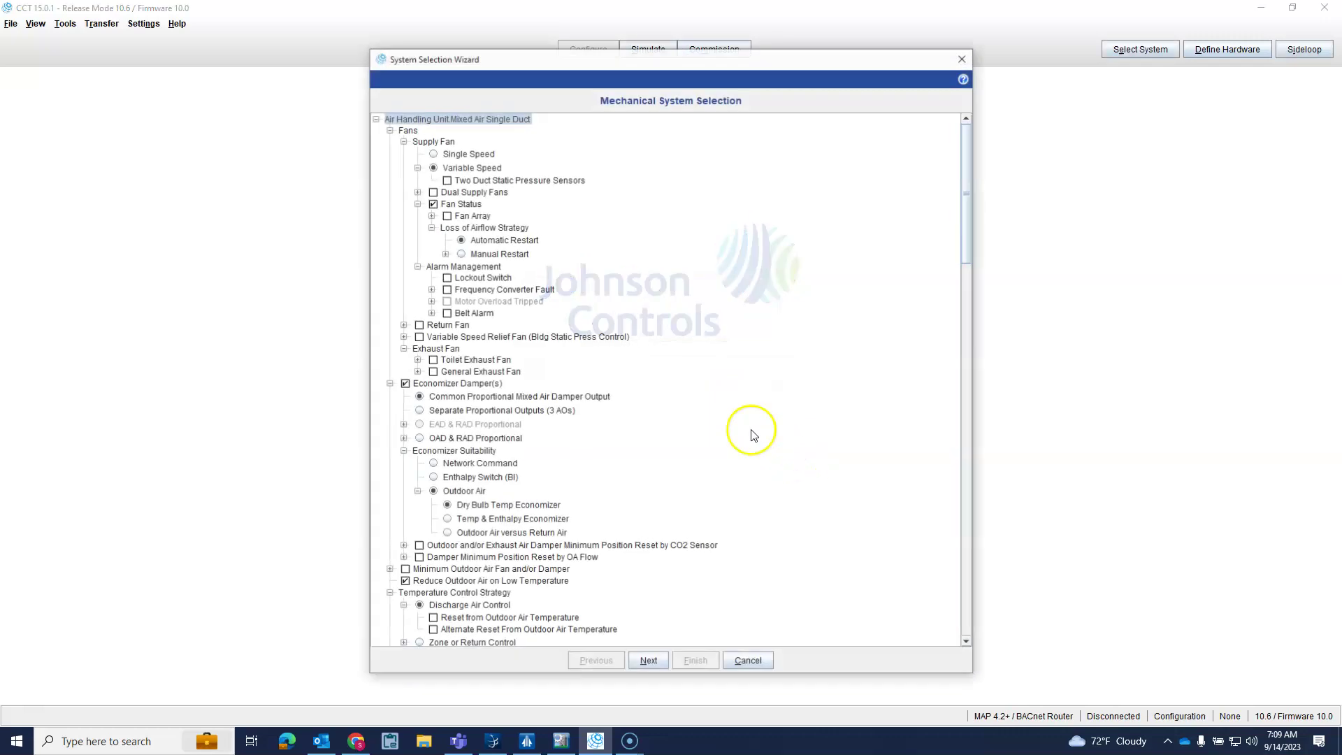
click(648, 662)
click(649, 661)
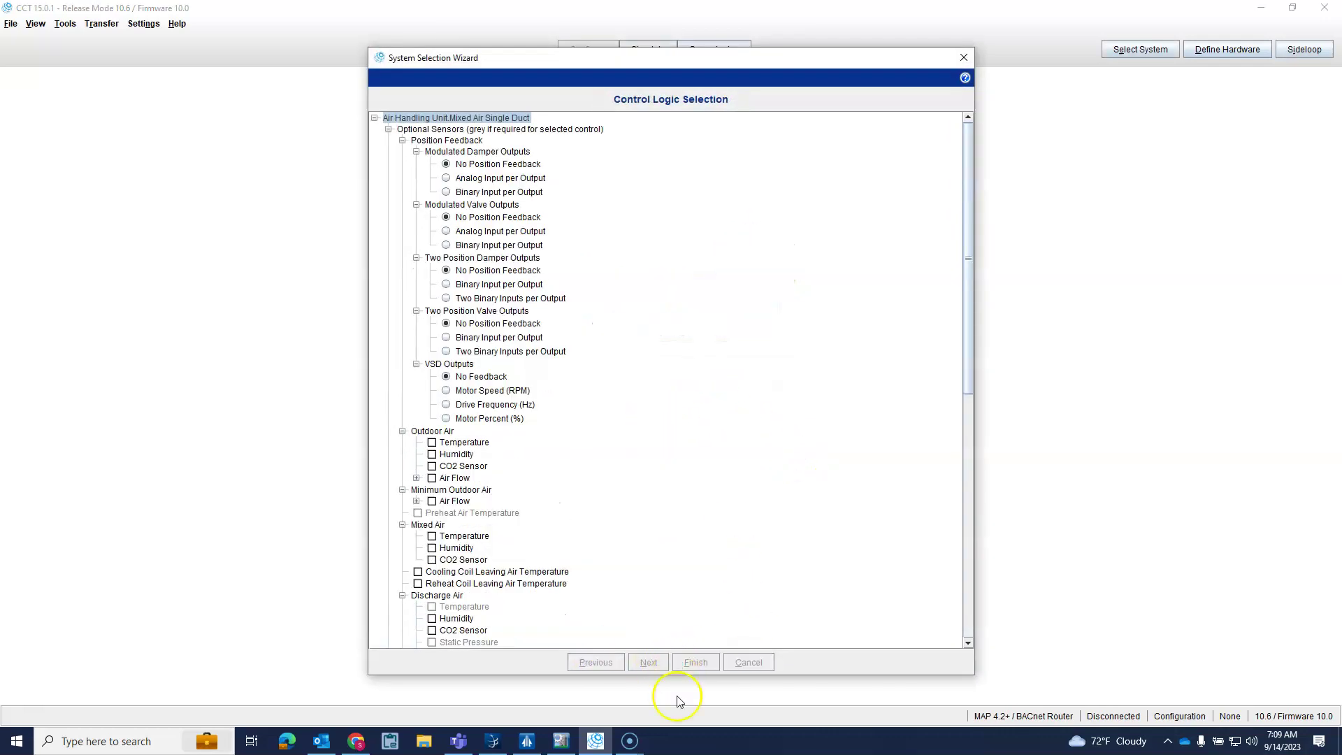
click(898, 253)
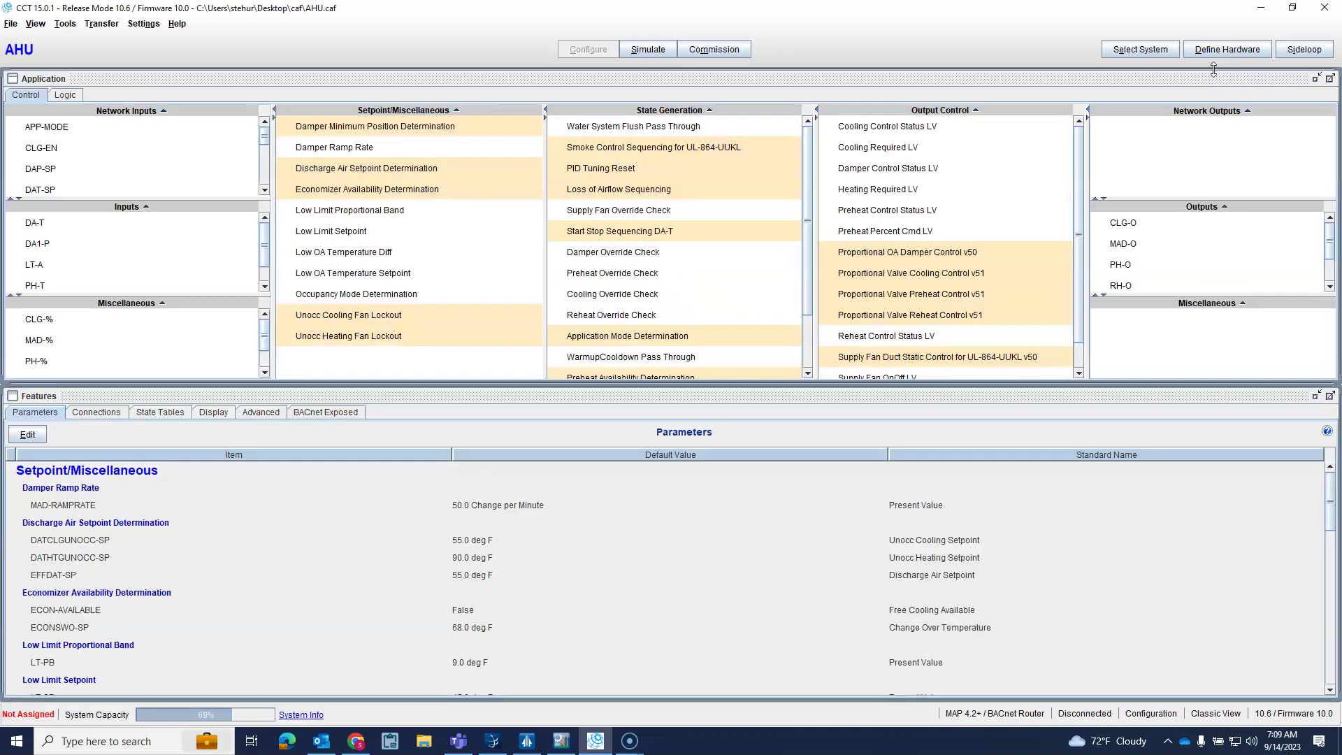
Step: Define the AHU hardware by selecting F4-SNC1612X as the field device, and review its network settings
click(1227, 50)
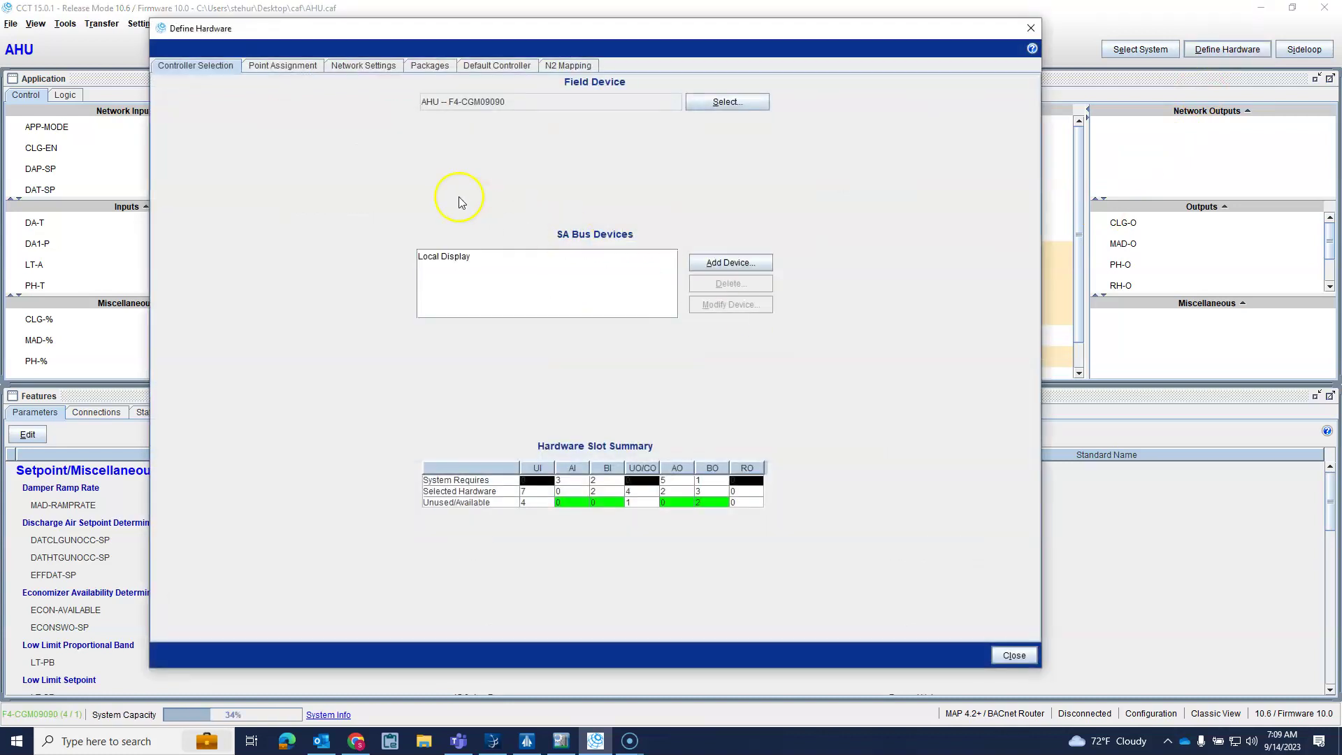
click(746, 103)
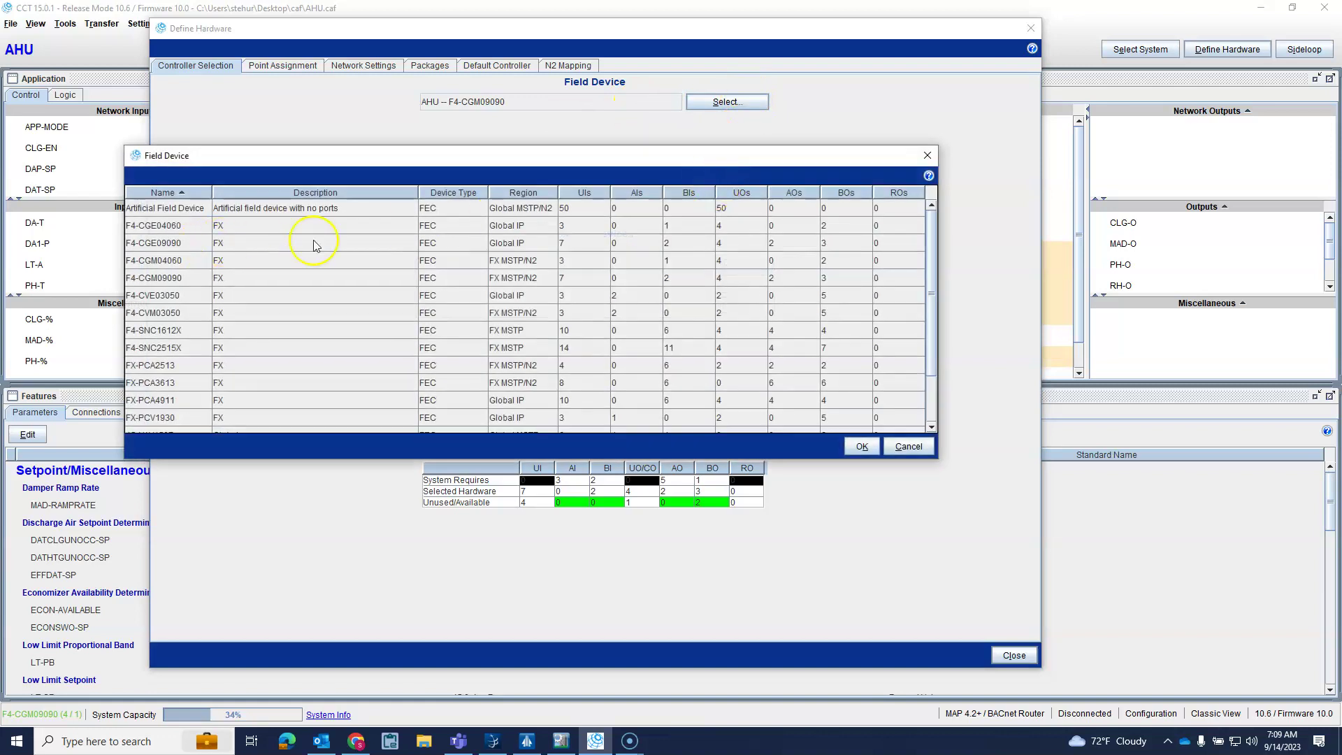
click(238, 332)
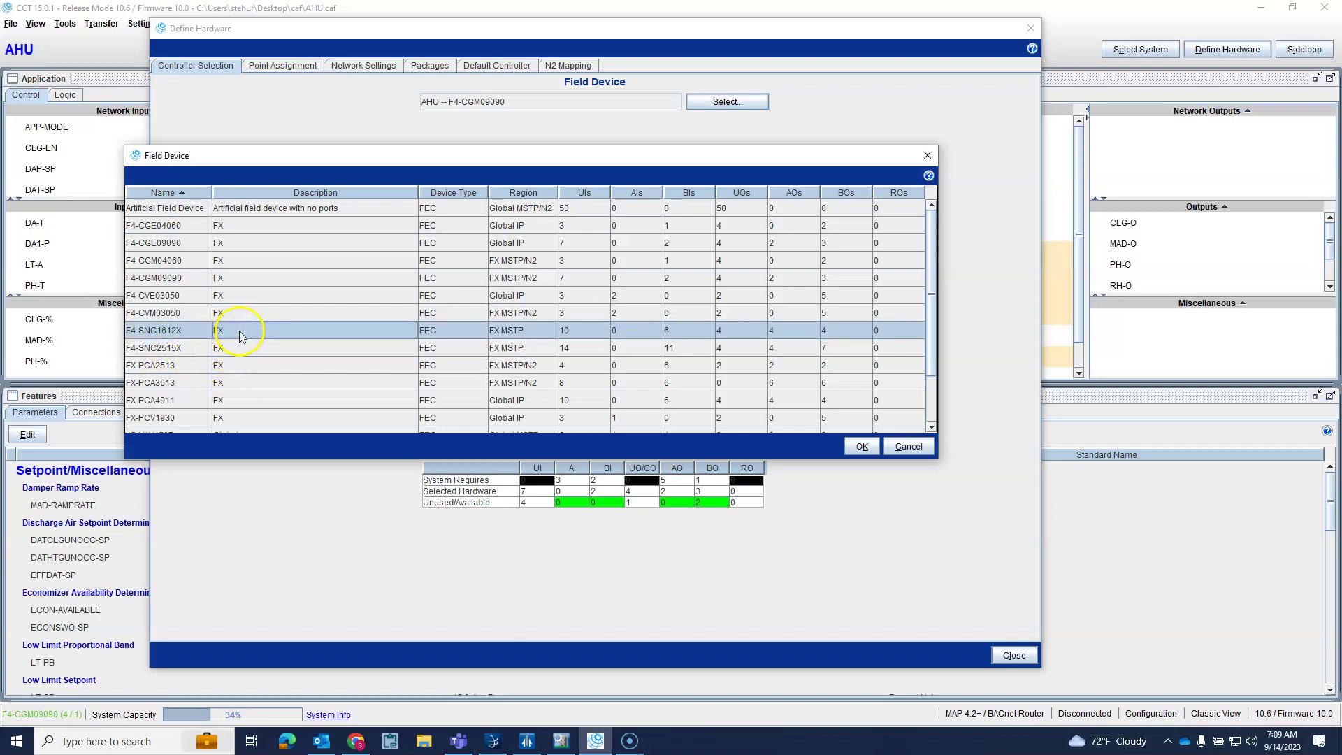
click(859, 446)
click(697, 395)
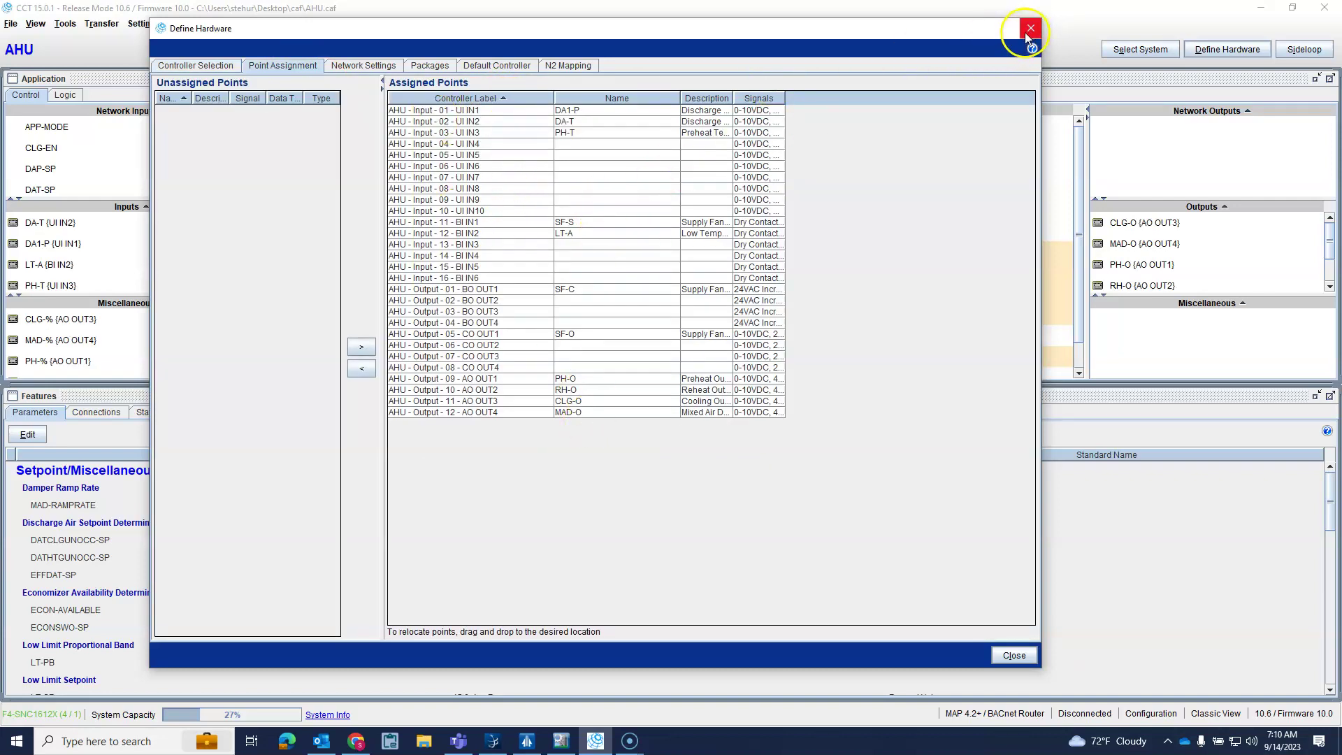
click(361, 65)
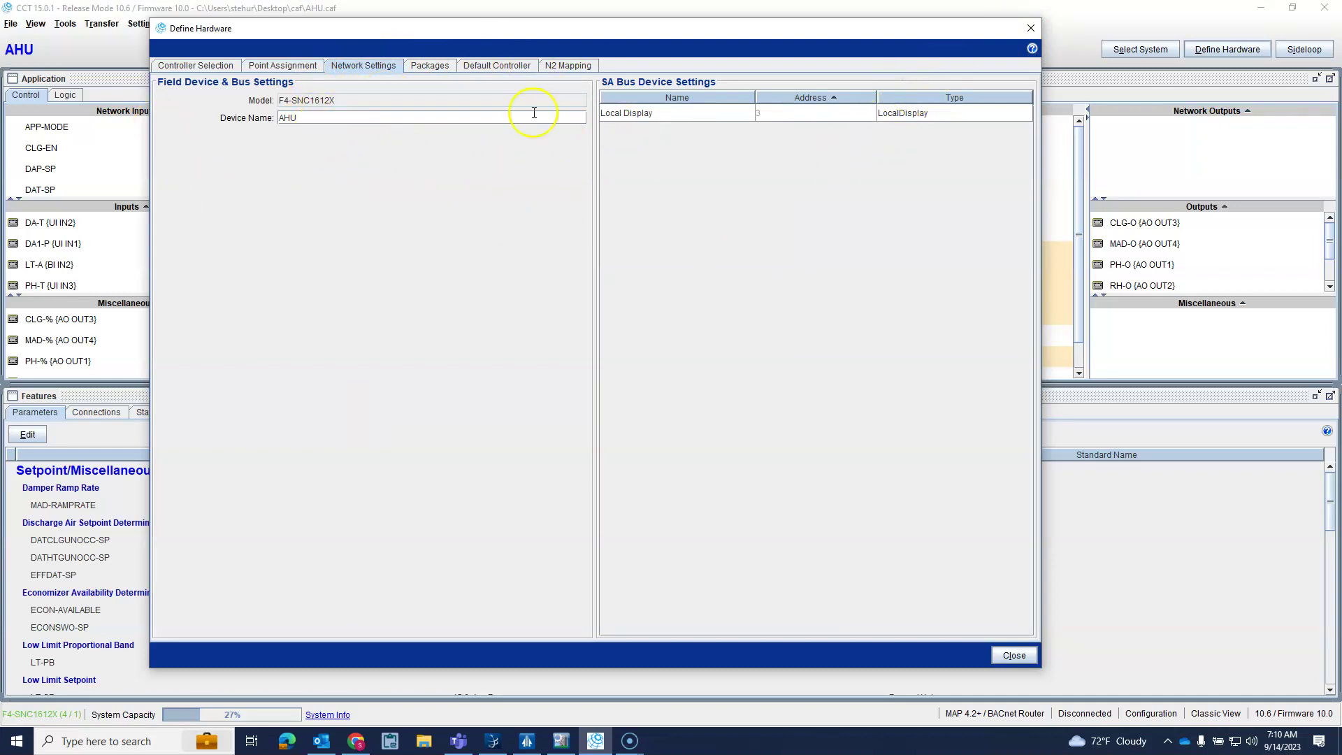
click(1030, 28)
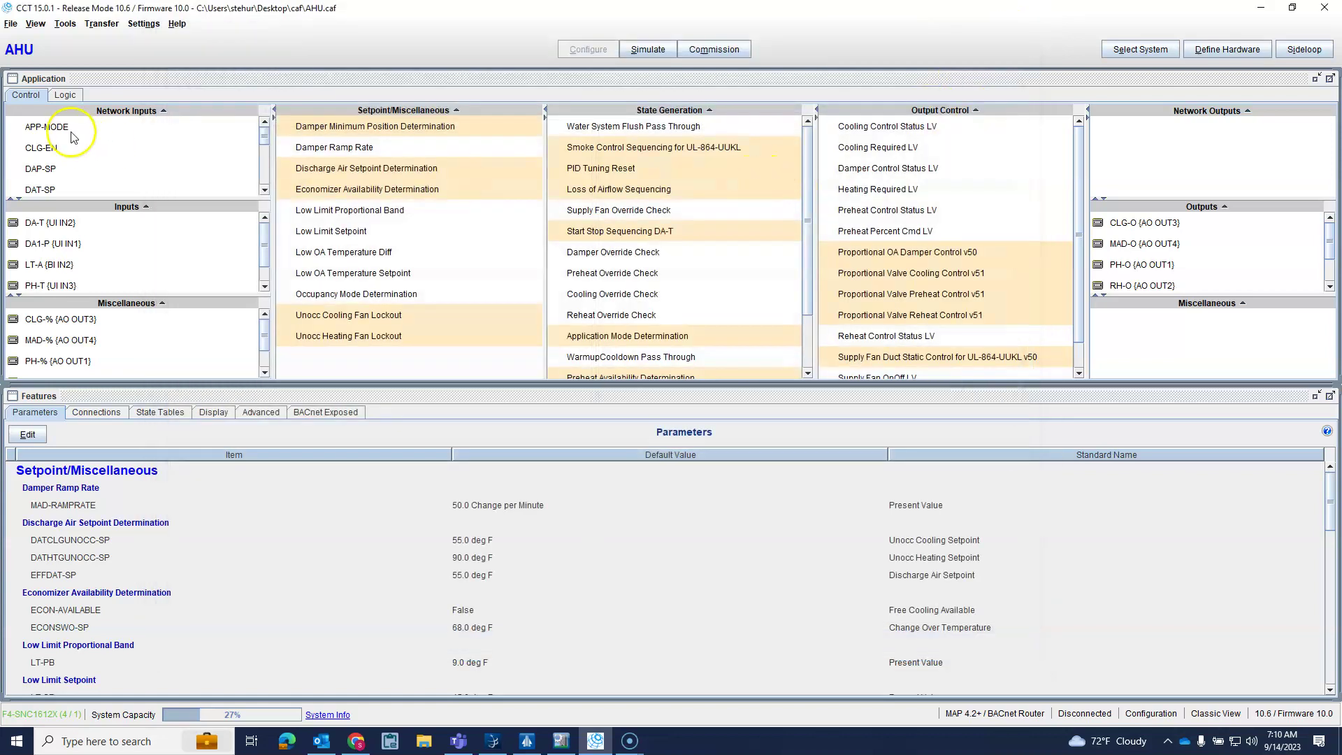
click(102, 23)
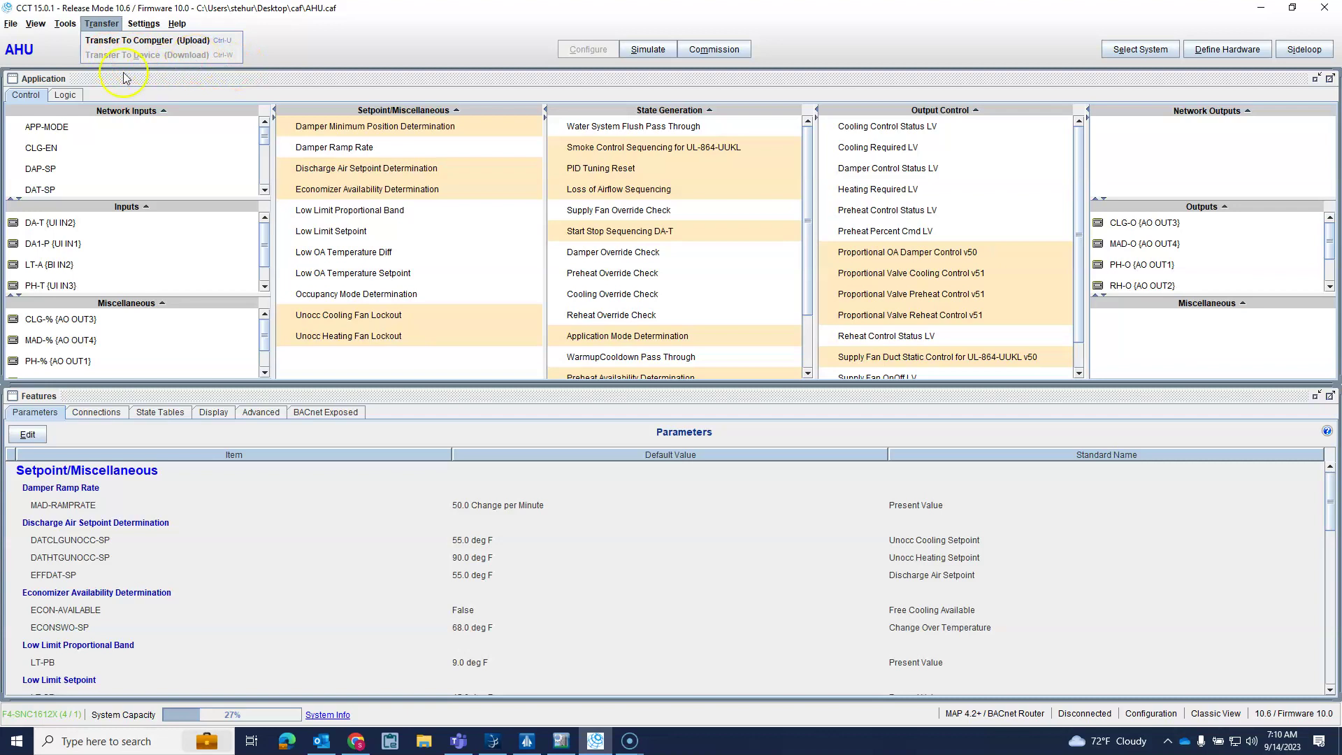
click(334, 56)
Step: Save the controller application file under the new name SNC in the Desktop folder
click(10, 24)
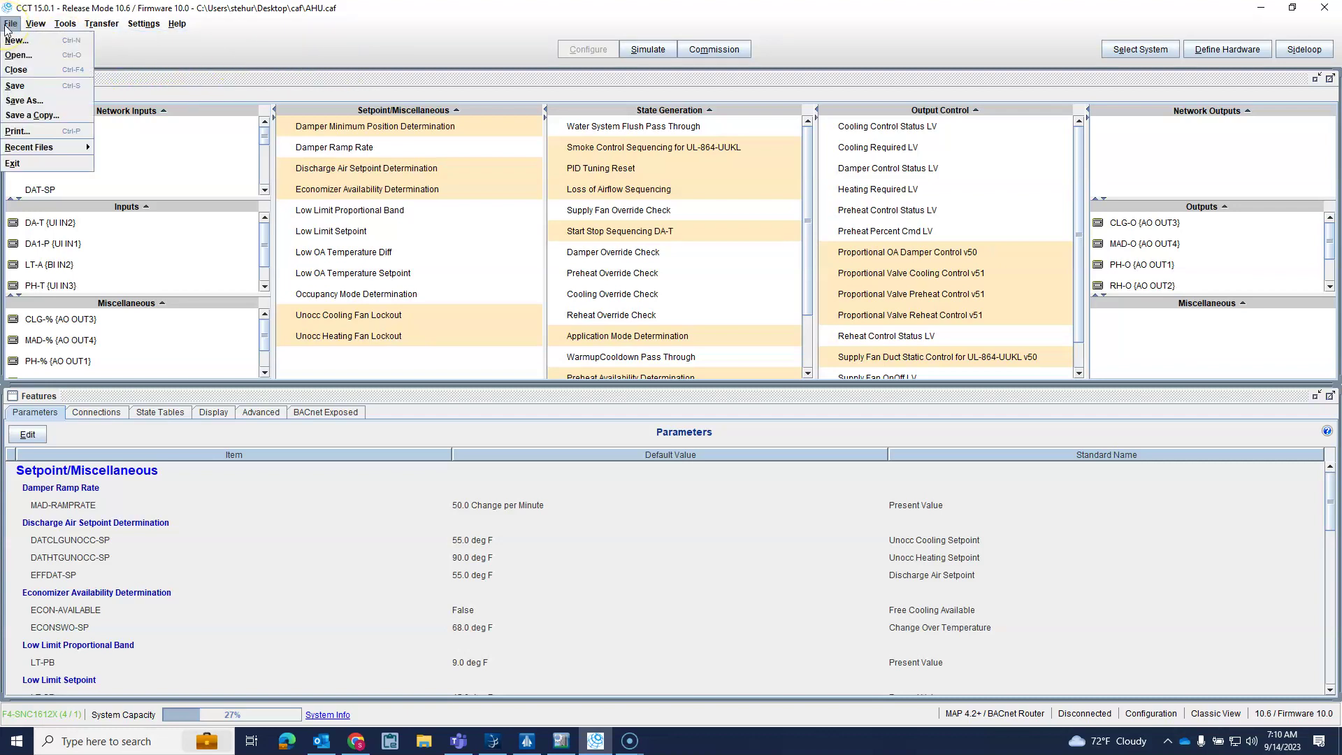
click(4, 40)
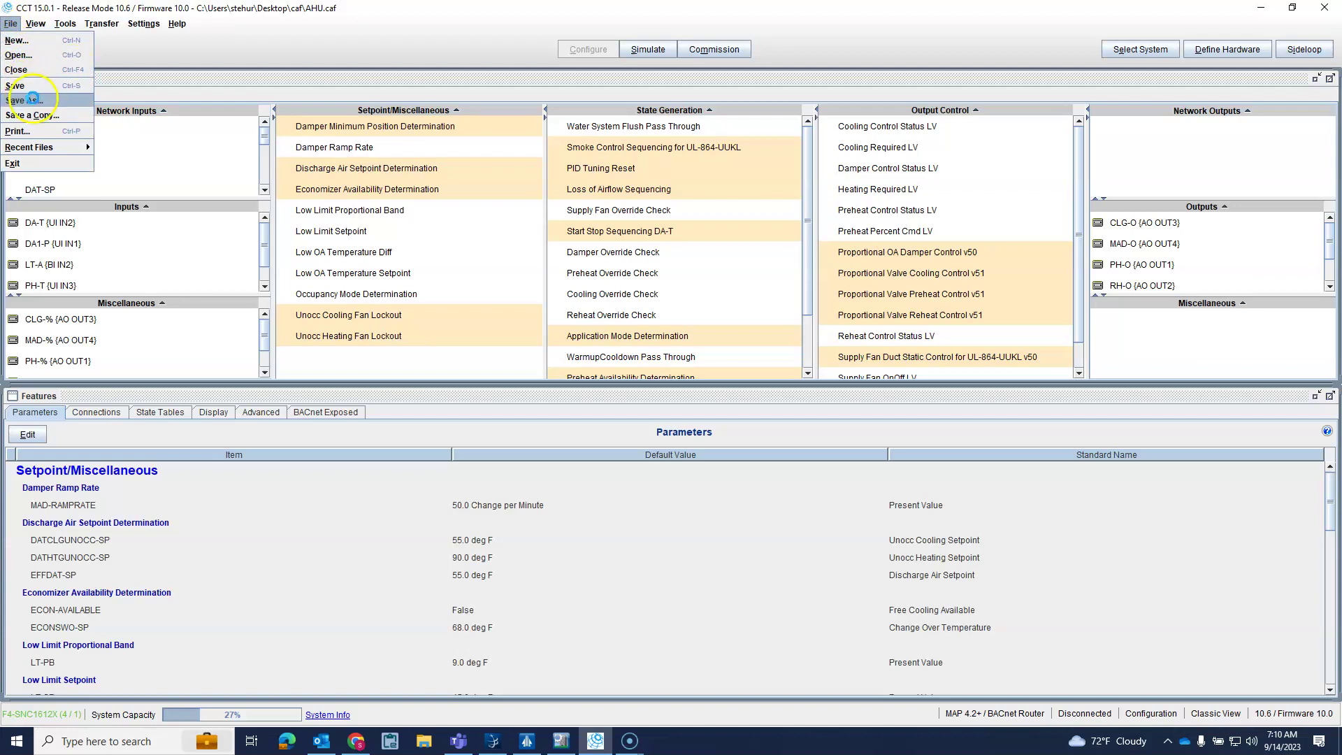
click(32, 99)
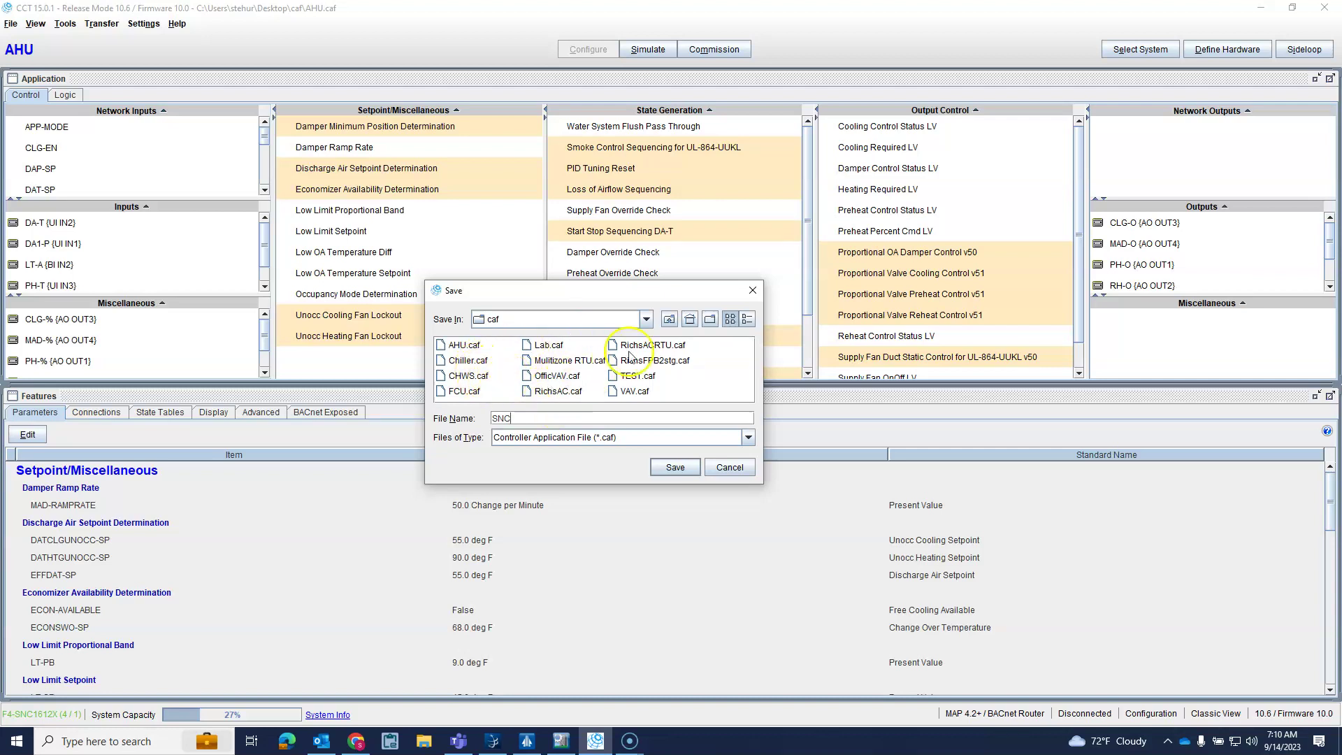
click(669, 320)
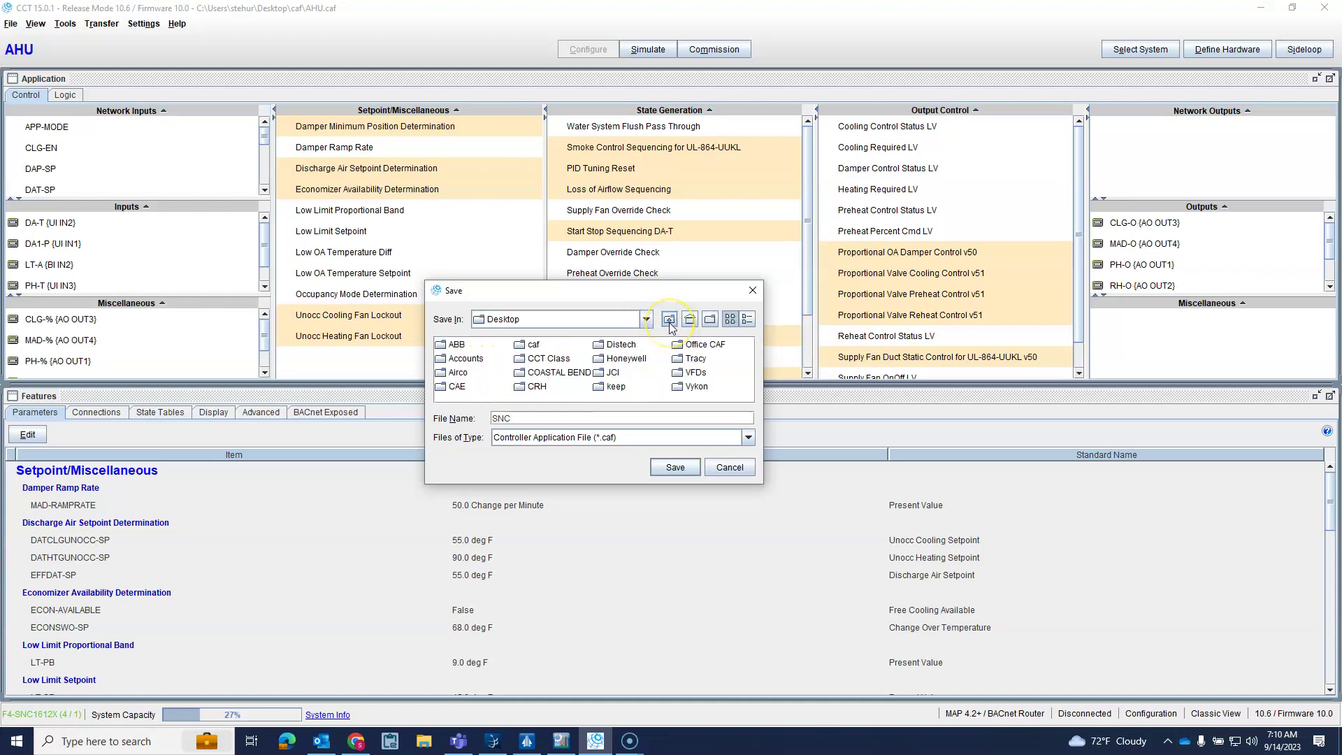
click(675, 468)
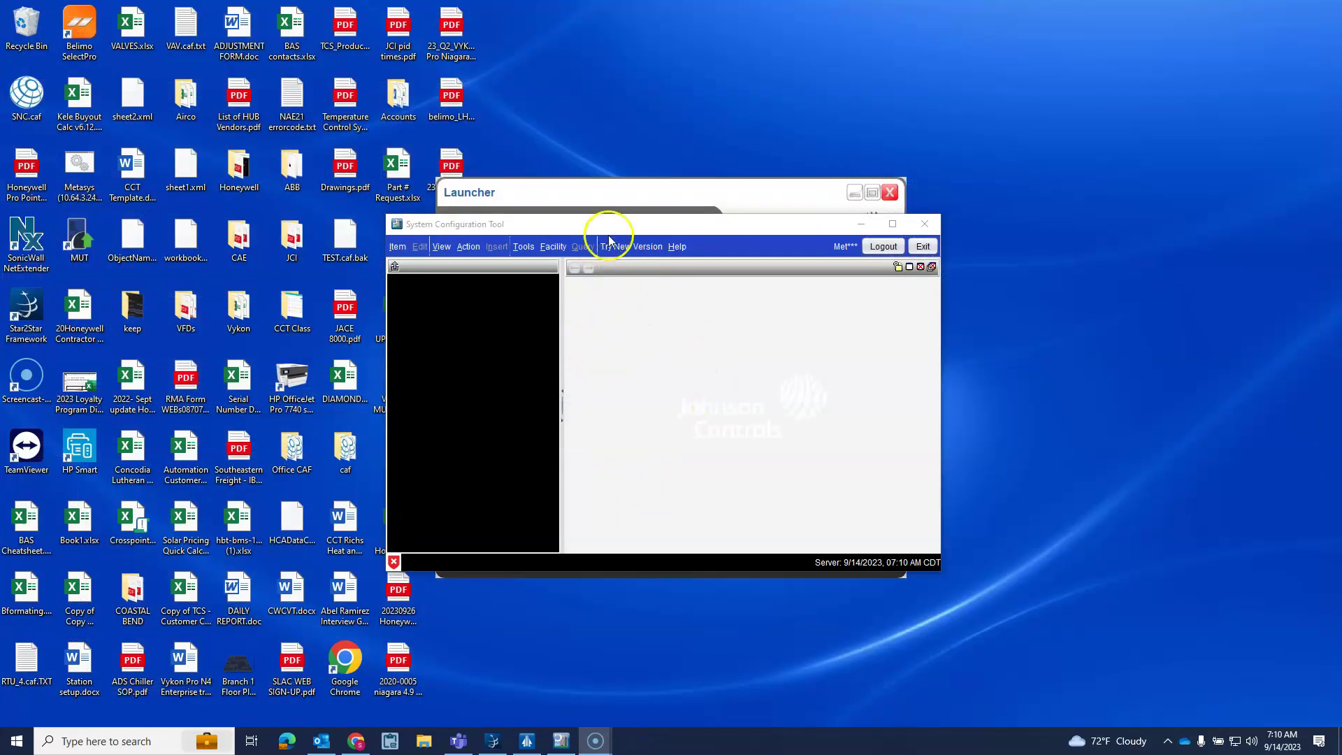
Step: Switch to the System Configuration Tool, close the current archive and create an empty archive named MyArchive4
mouse_move(597, 228)
mouse_down()
mouse_move(651, 486)
mouse_move(782, 574)
mouse_move(610, 519)
mouse_move(606, 203)
mouse_up()
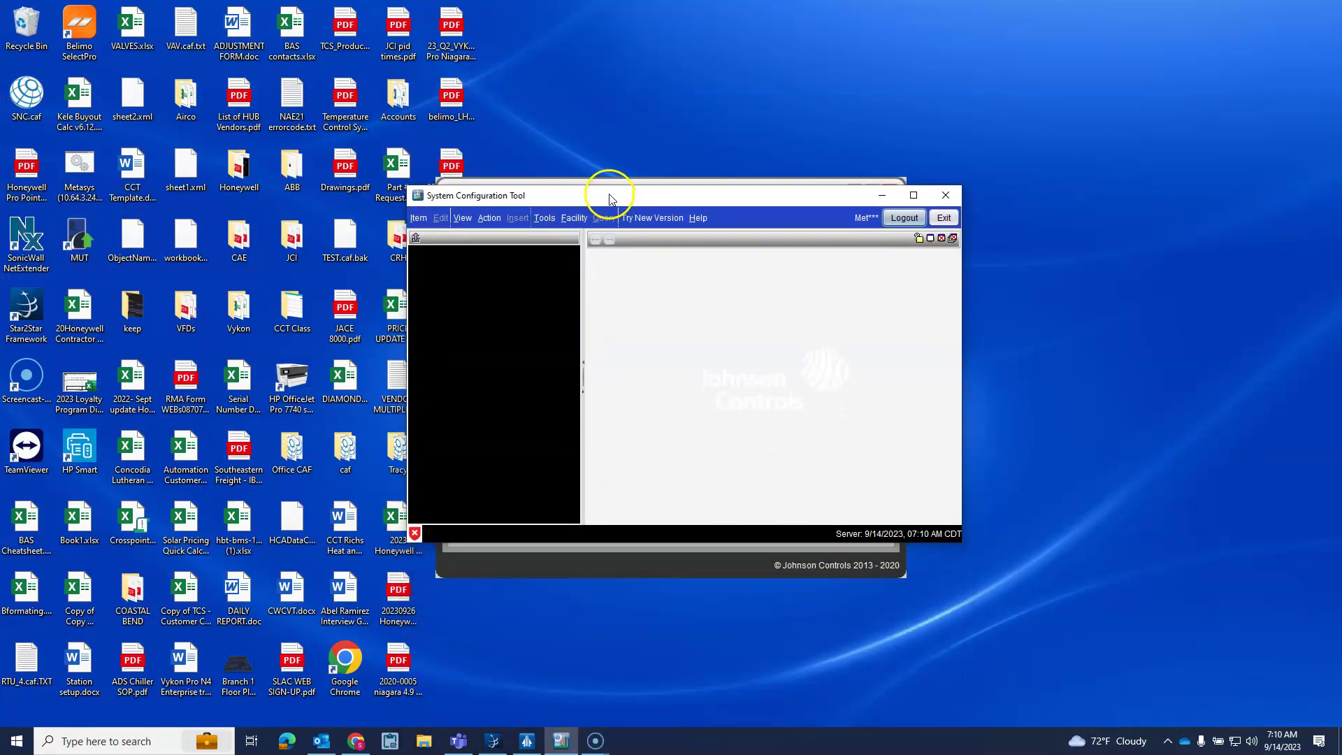
click(419, 218)
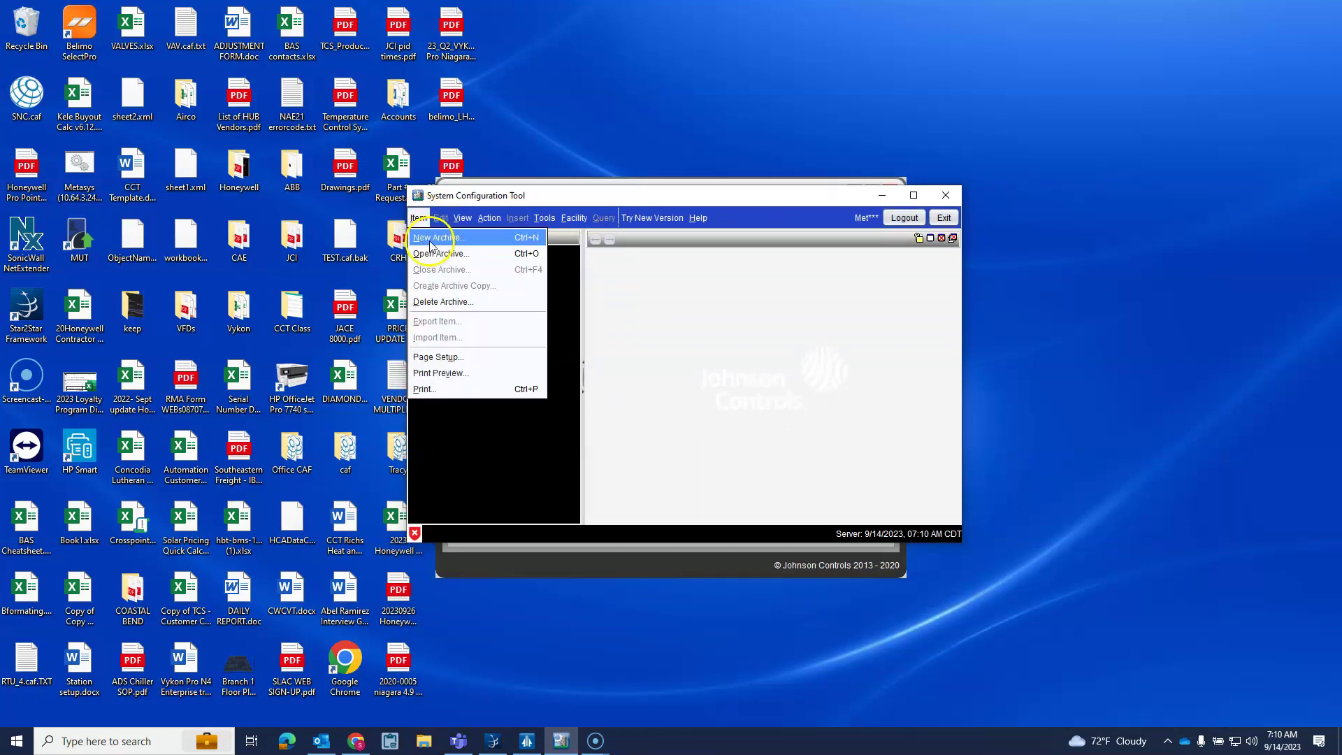
click(430, 243)
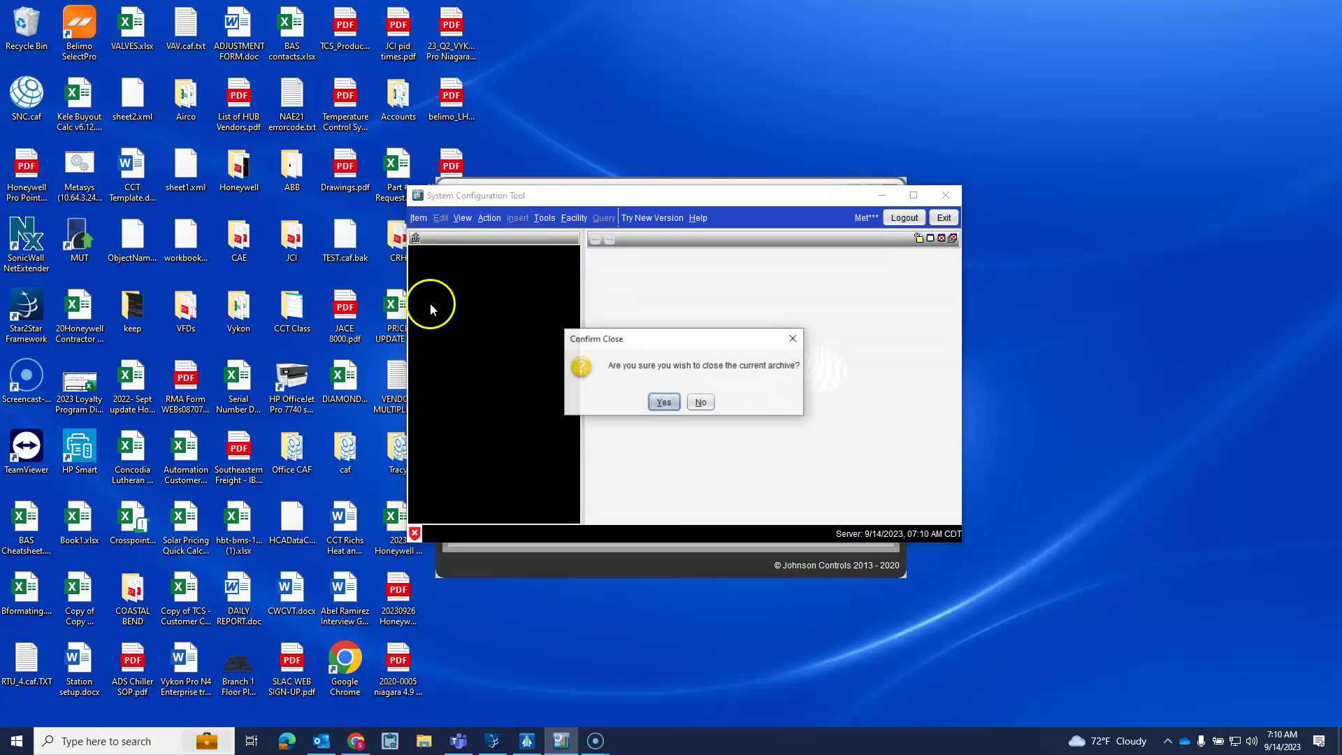
click(662, 404)
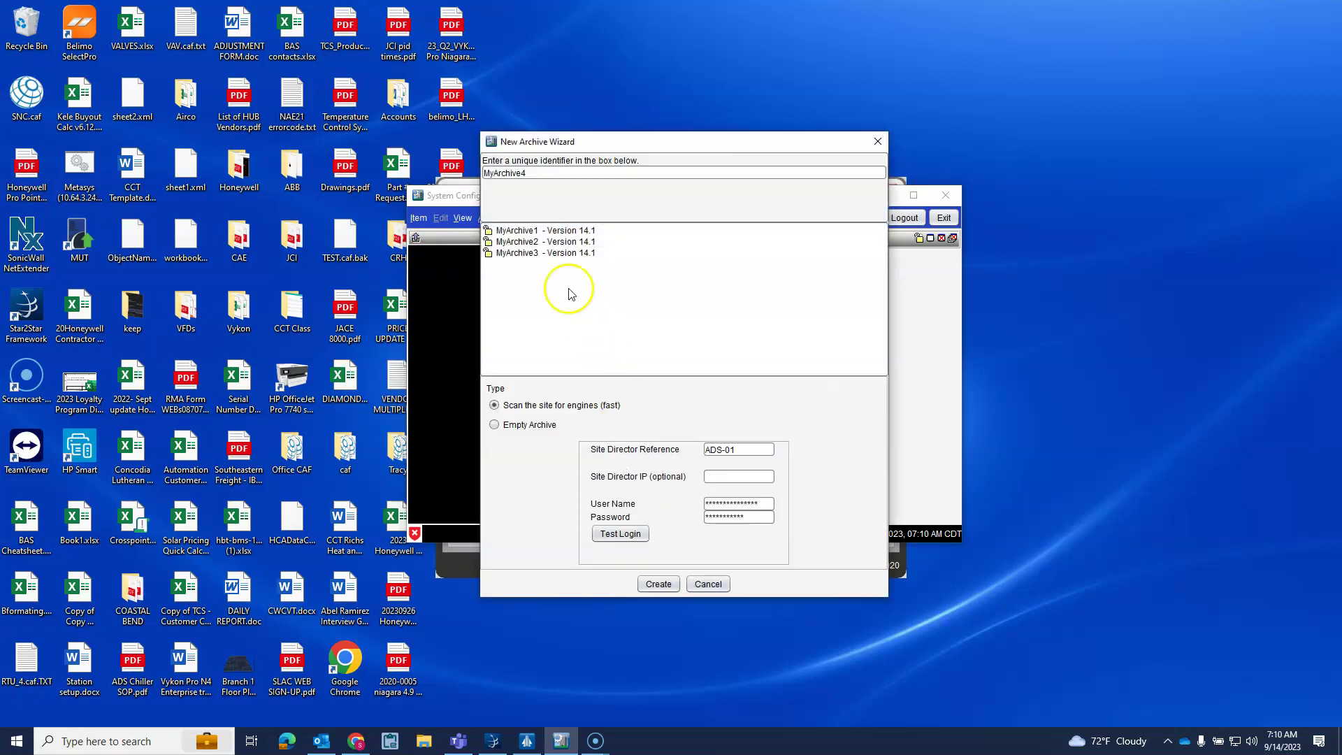
click(655, 586)
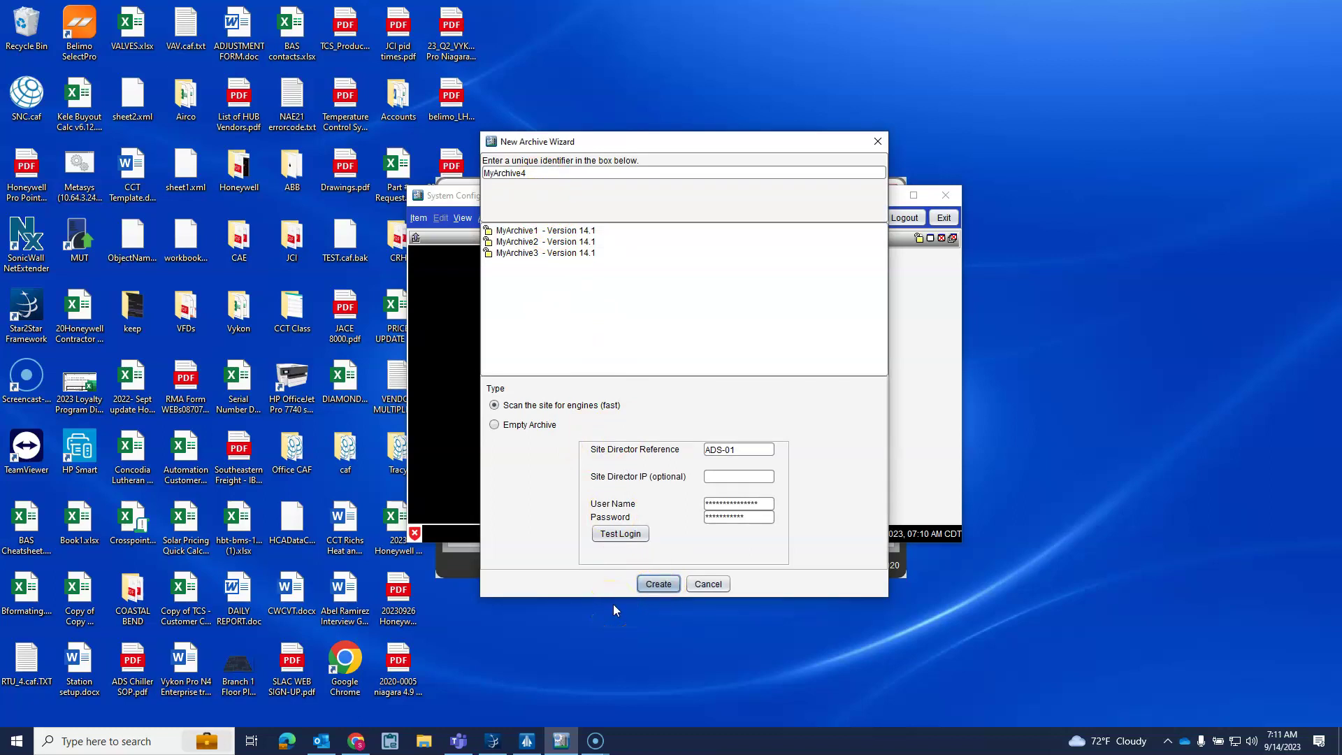
click(495, 424)
click(654, 583)
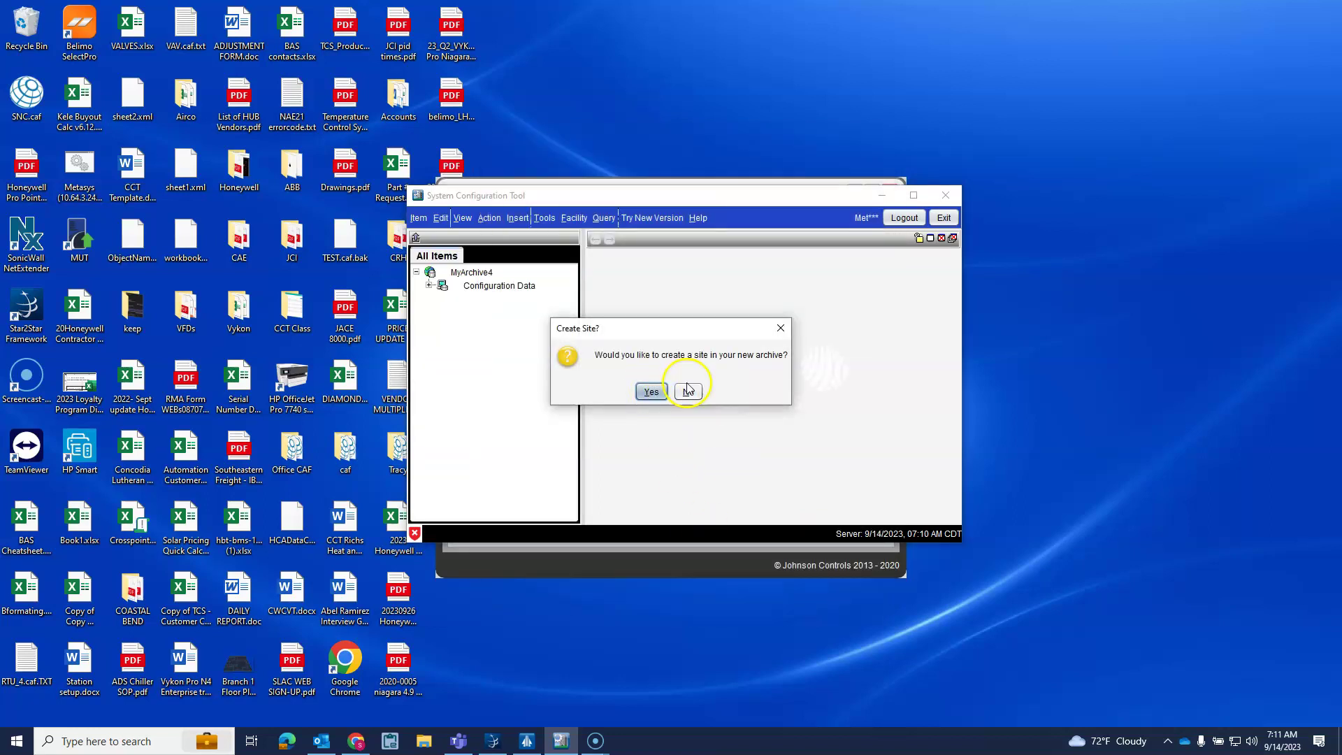
Step: Create a site named Site1 under MyArchive4 with the default attributes, and decline the offered device creation
click(649, 392)
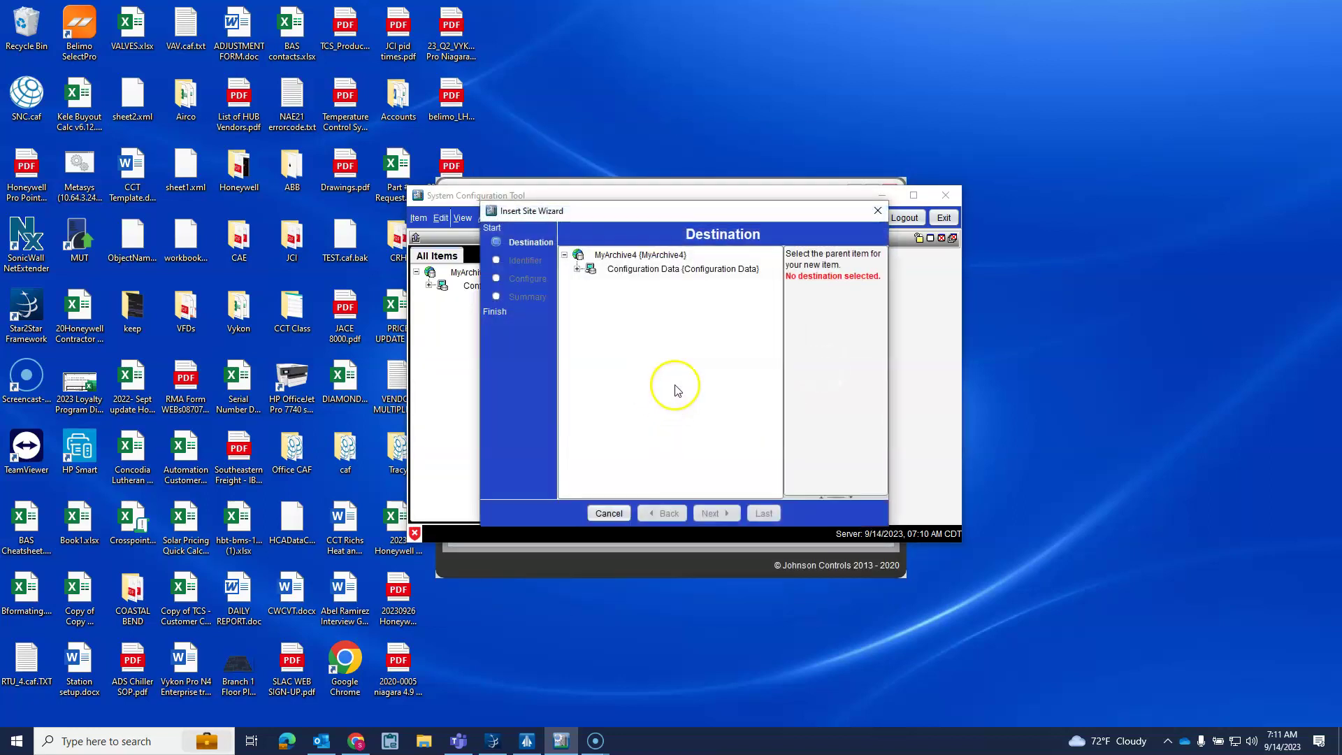
click(615, 255)
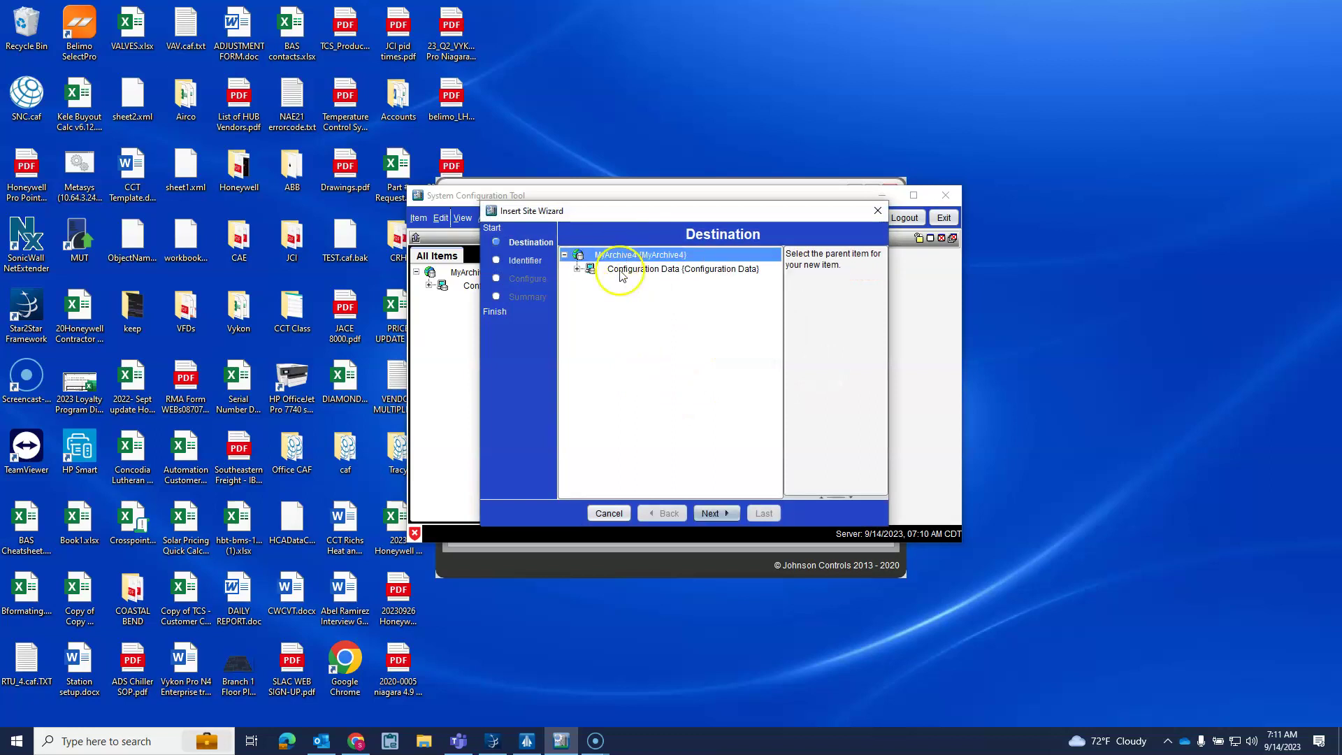
click(709, 514)
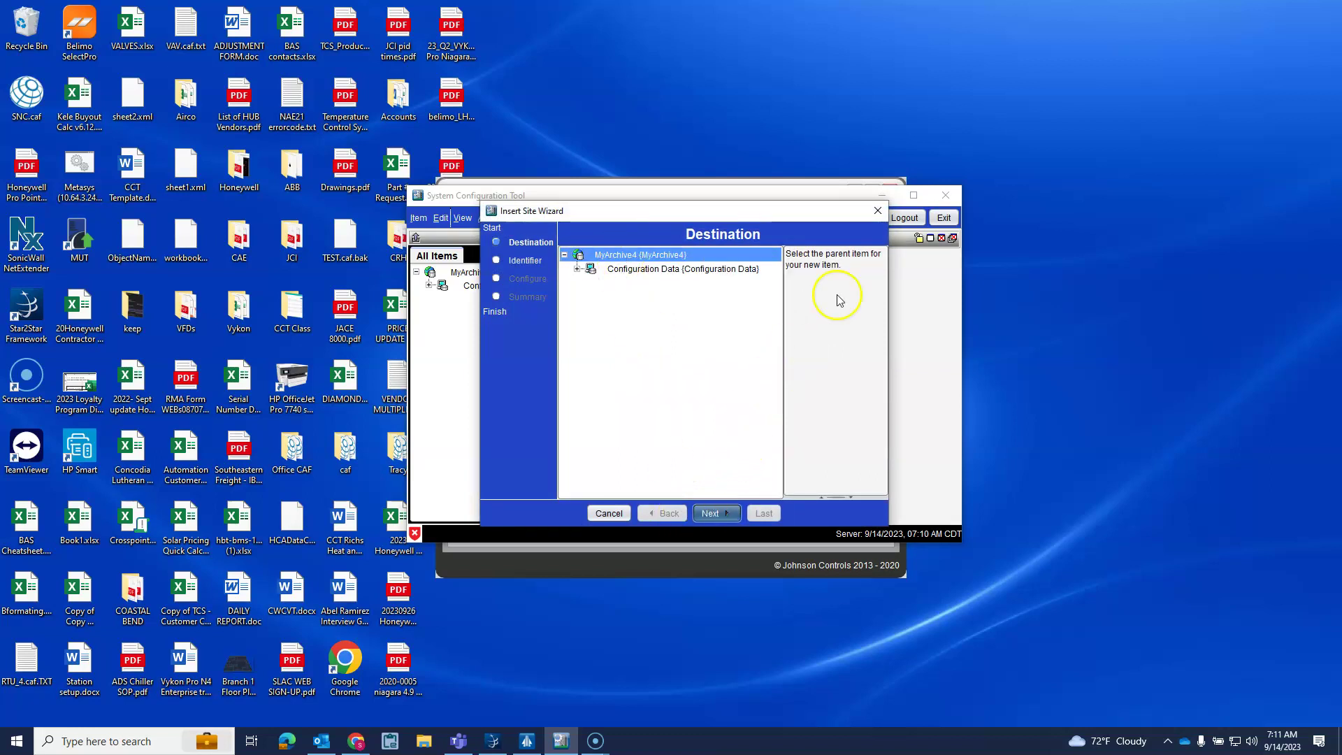
click(718, 513)
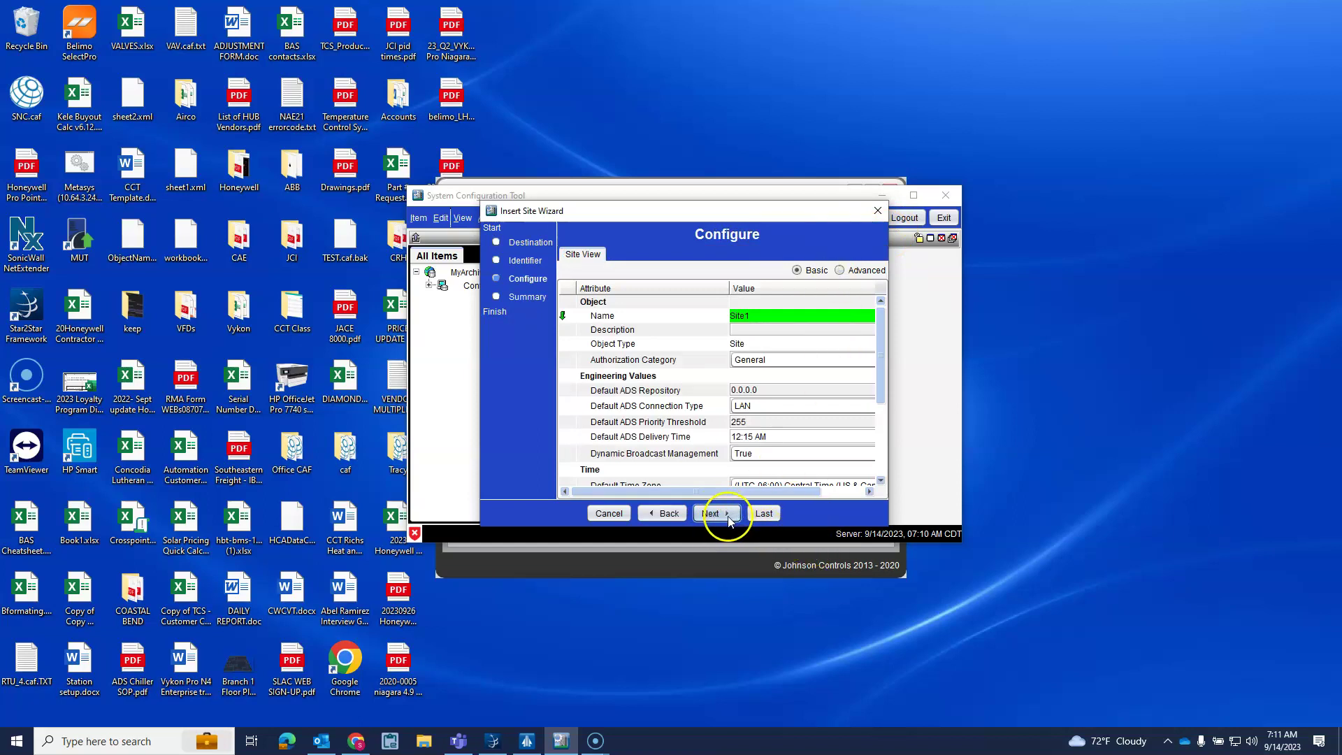
click(724, 522)
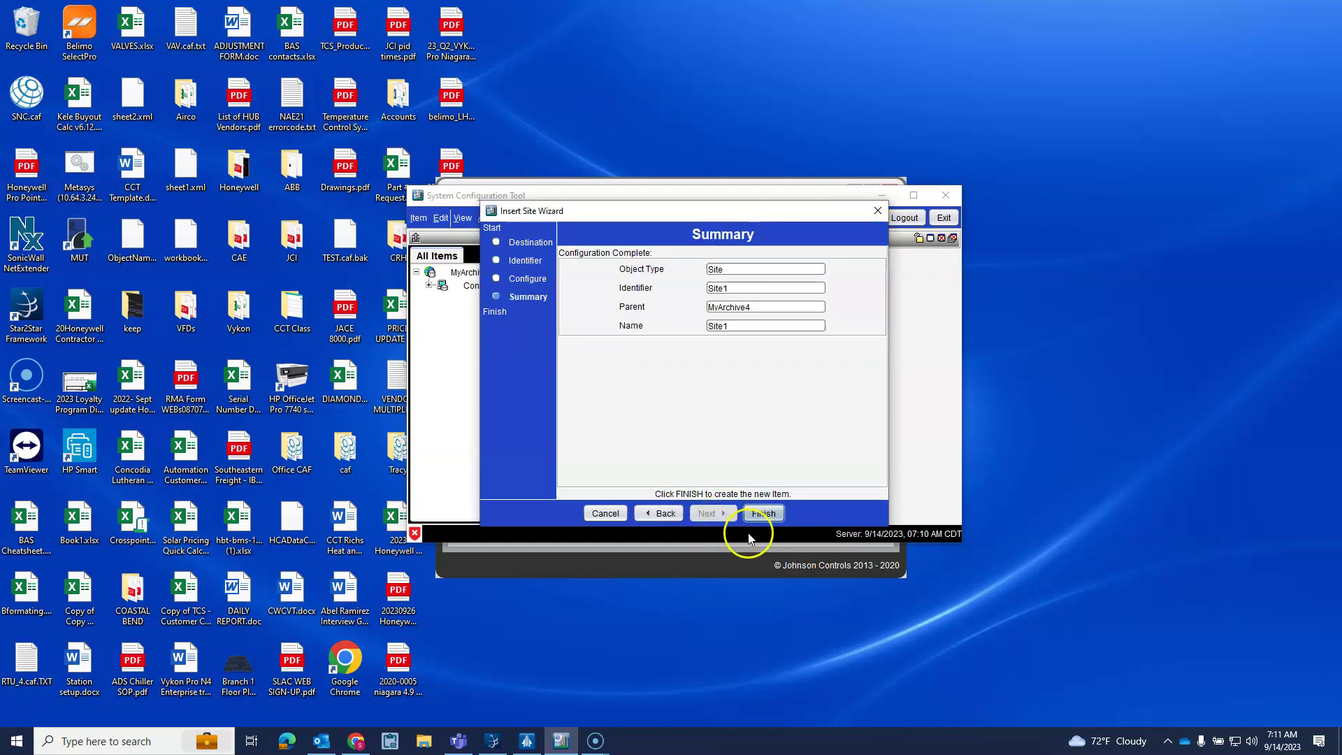
click(763, 513)
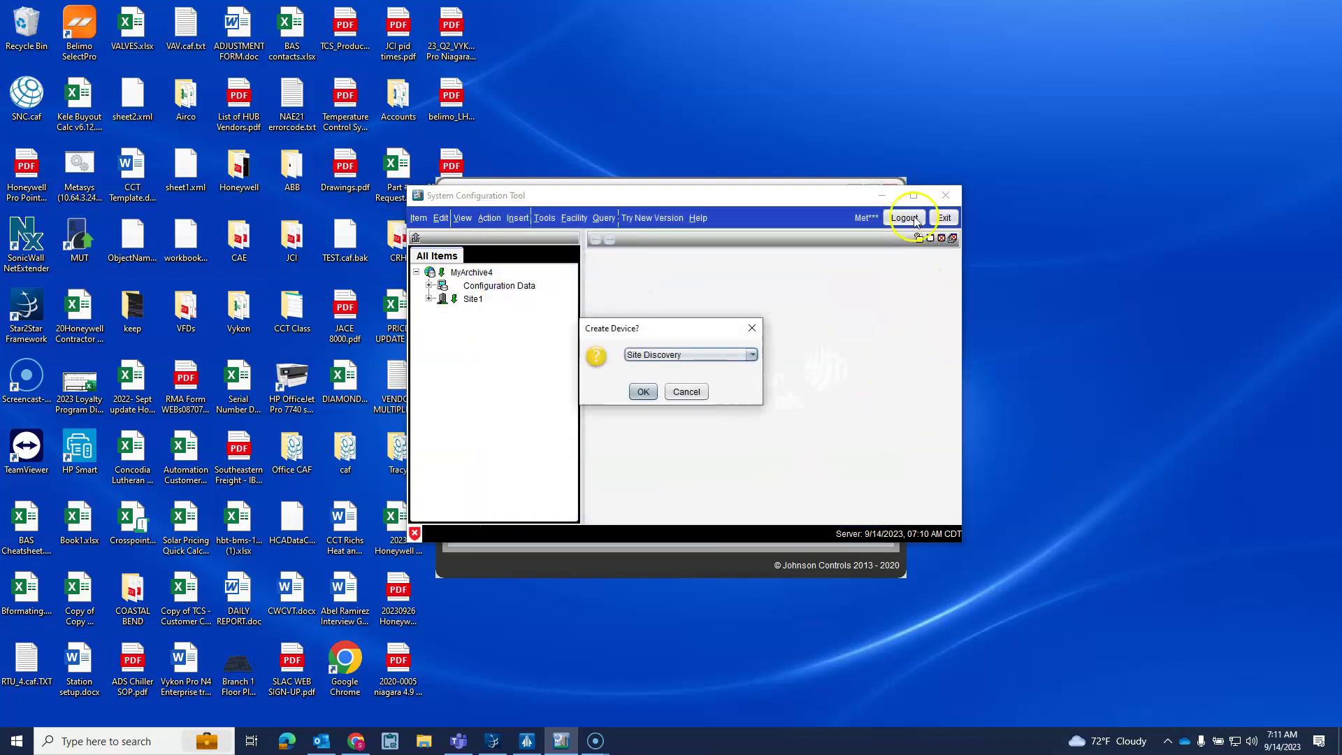
click(701, 355)
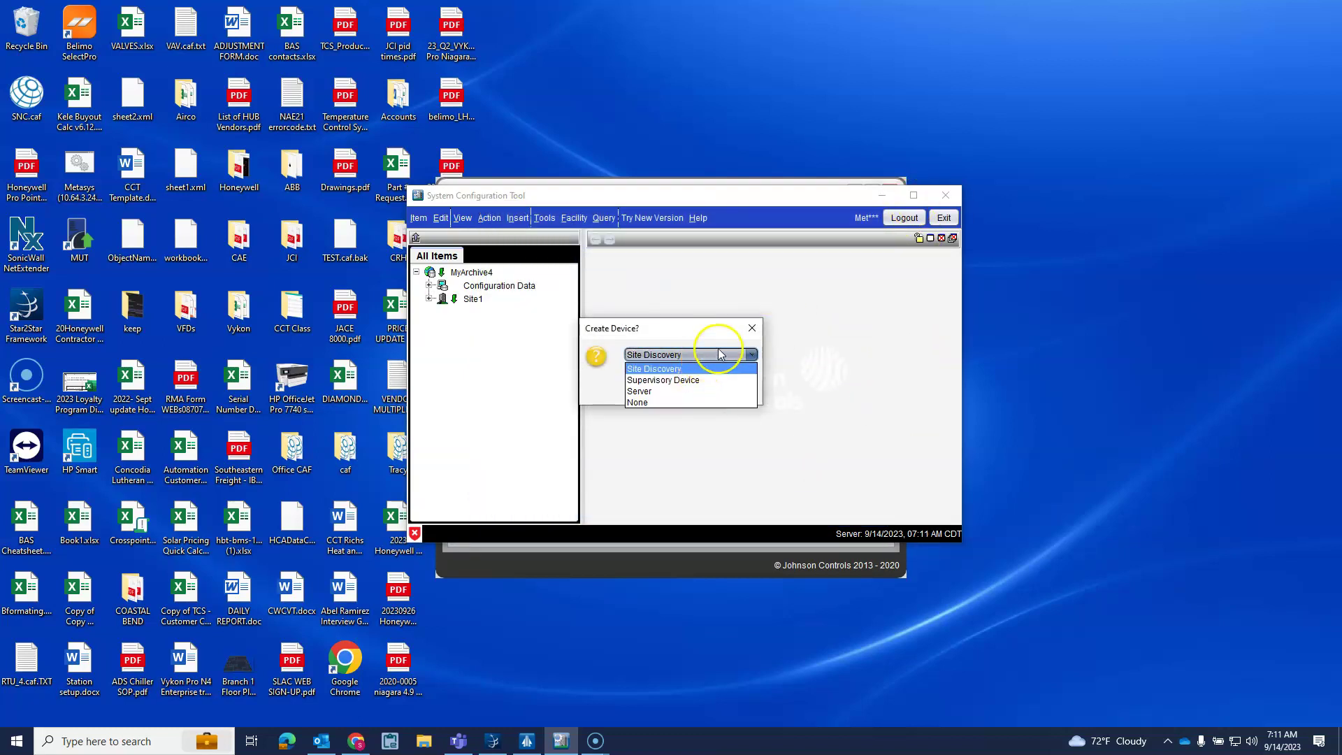
click(706, 358)
click(687, 392)
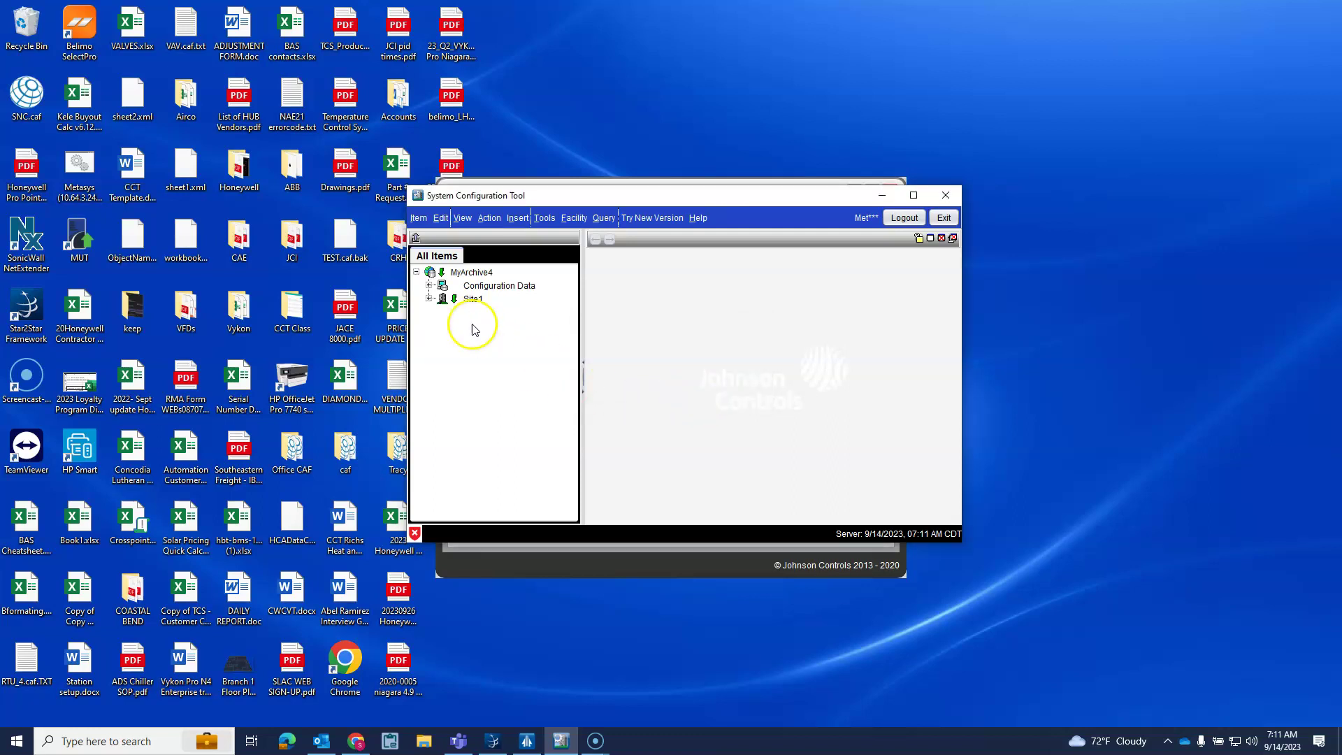
Step: Insert an FXSNC version 11.0 supervisory device under Site1, keeping the identifier FXSNC1 and the default configuration
click(429, 298)
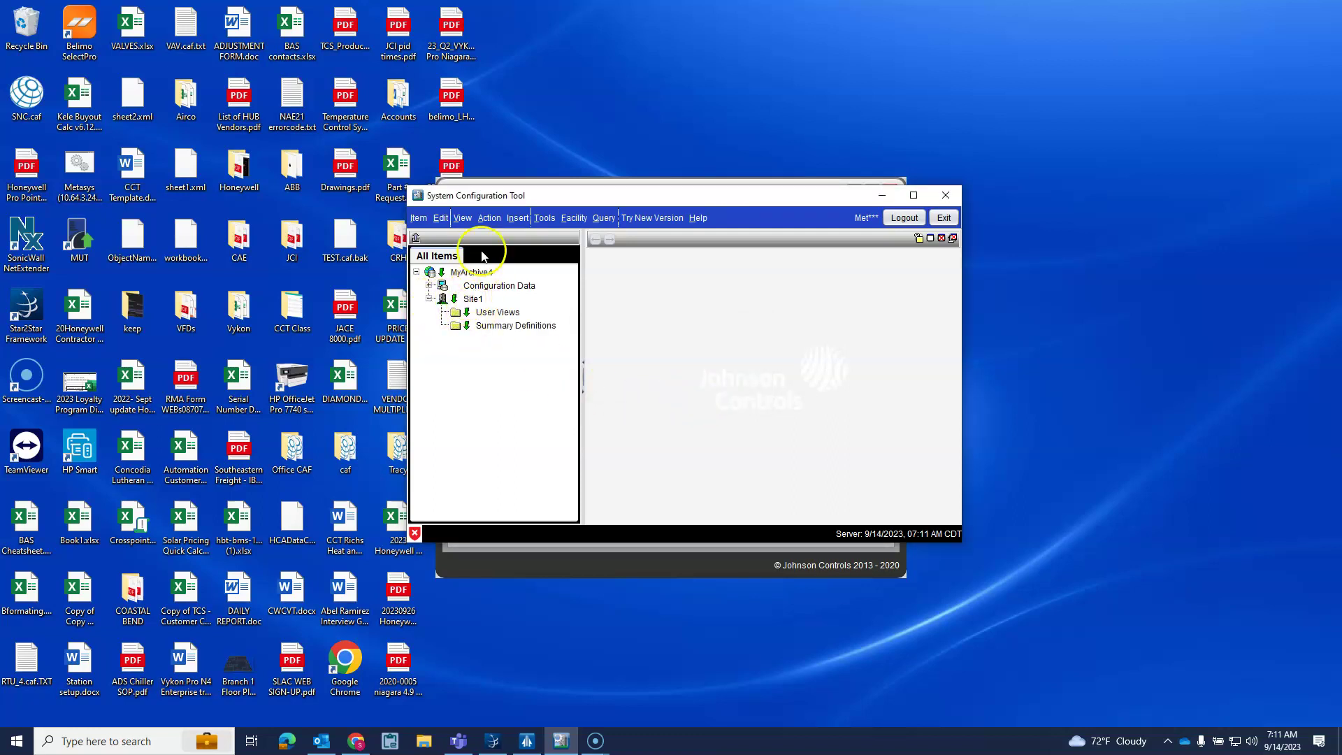
click(473, 300)
click(517, 217)
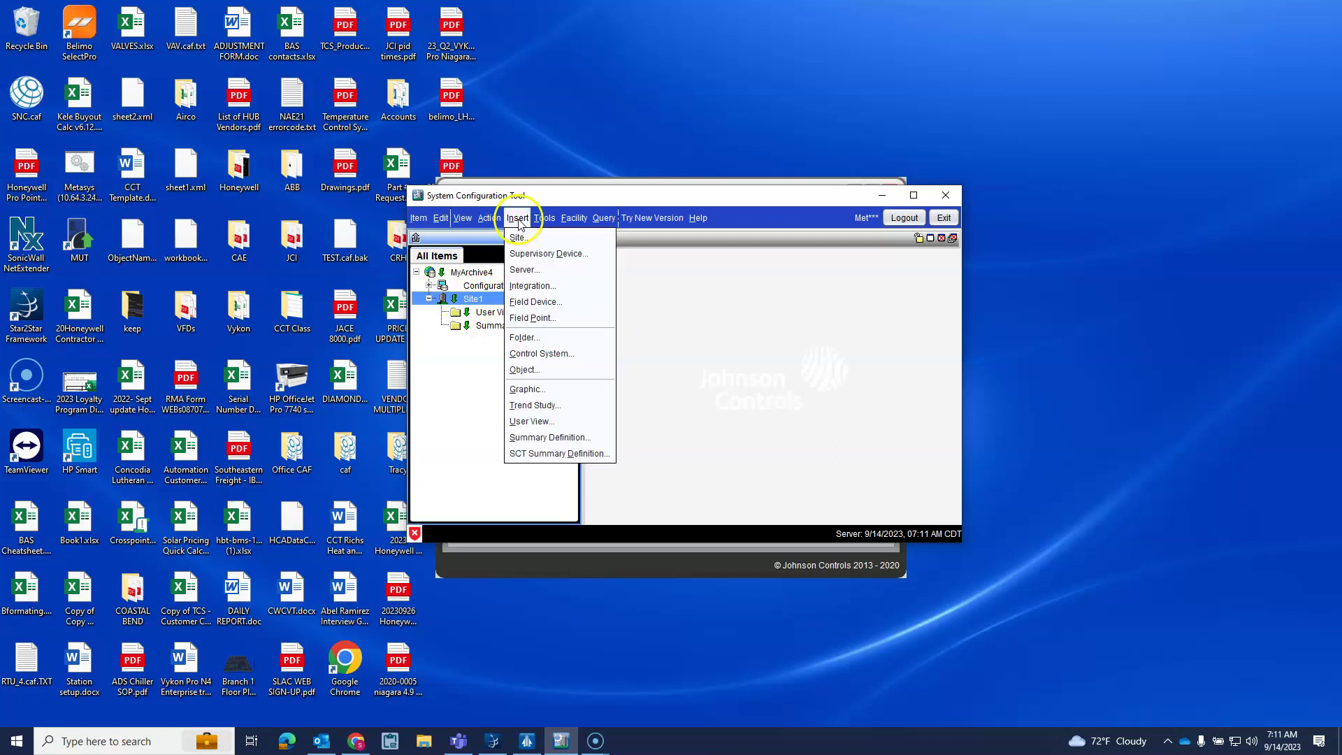
click(549, 255)
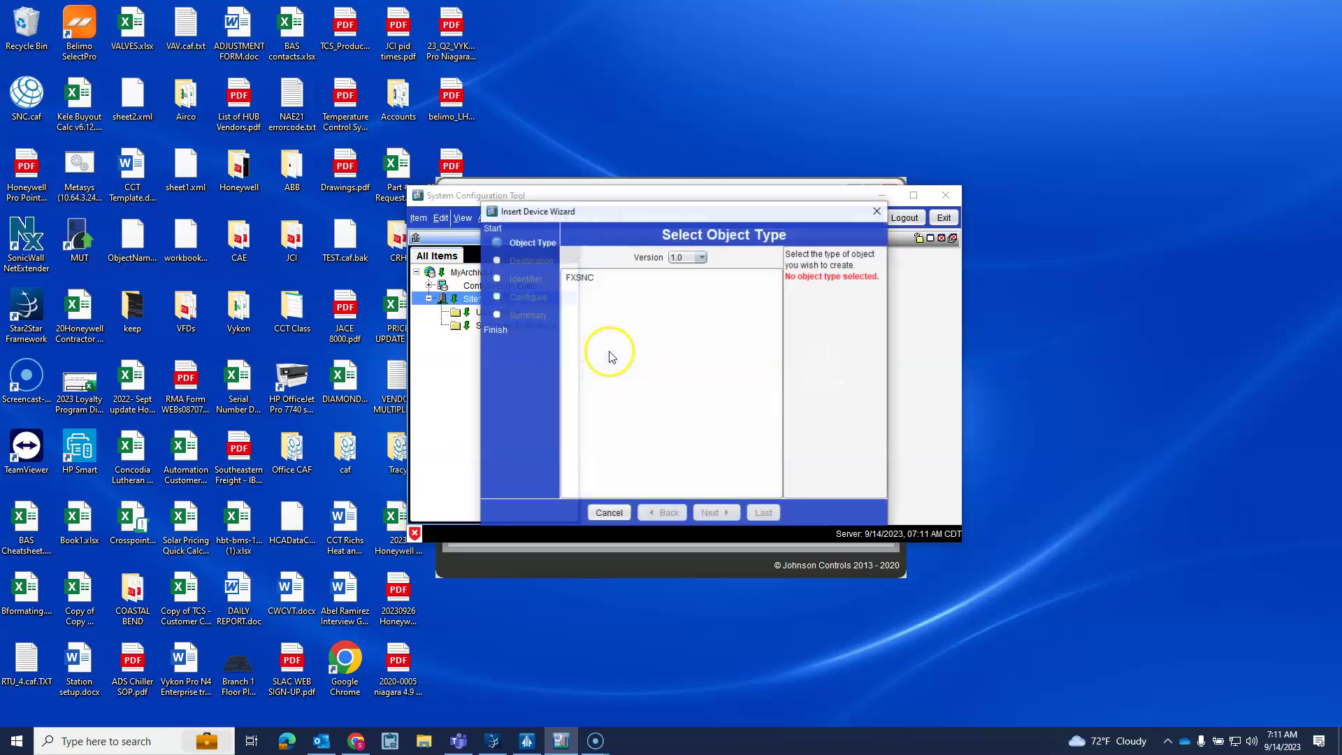
click(579, 280)
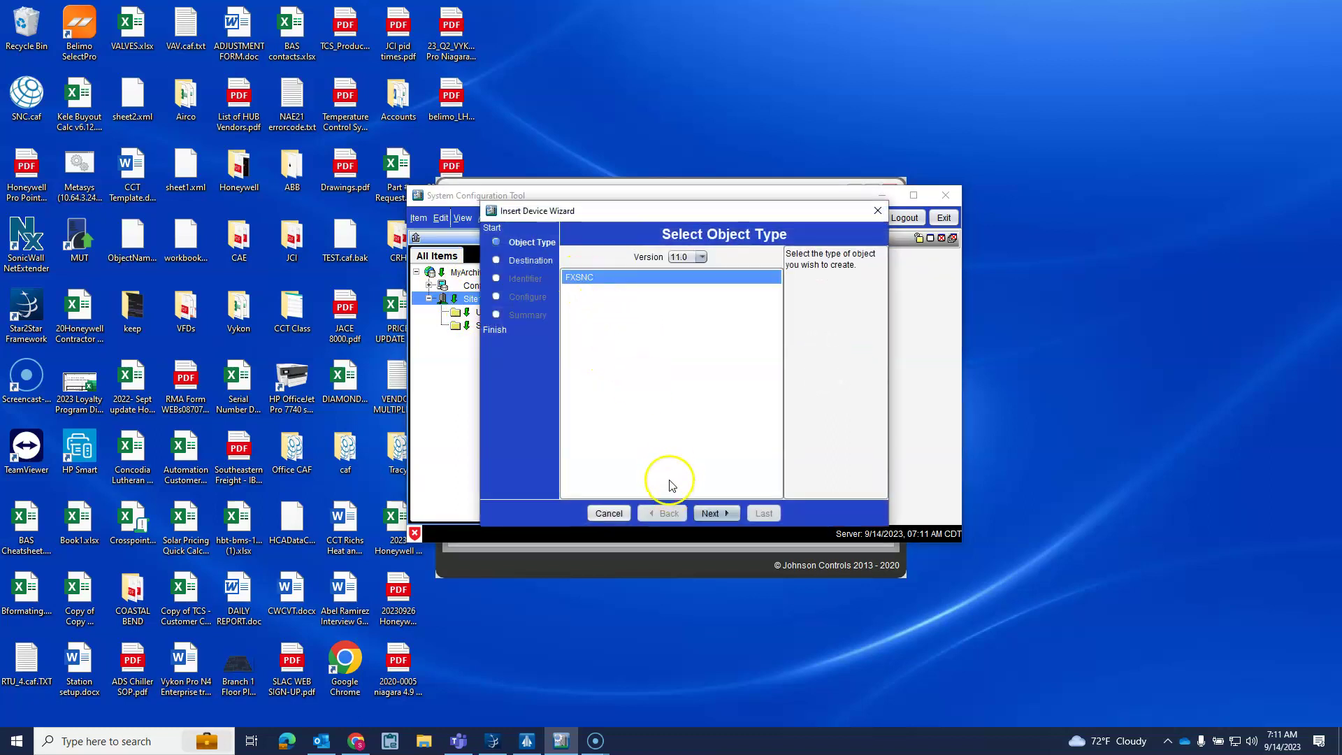
click(712, 513)
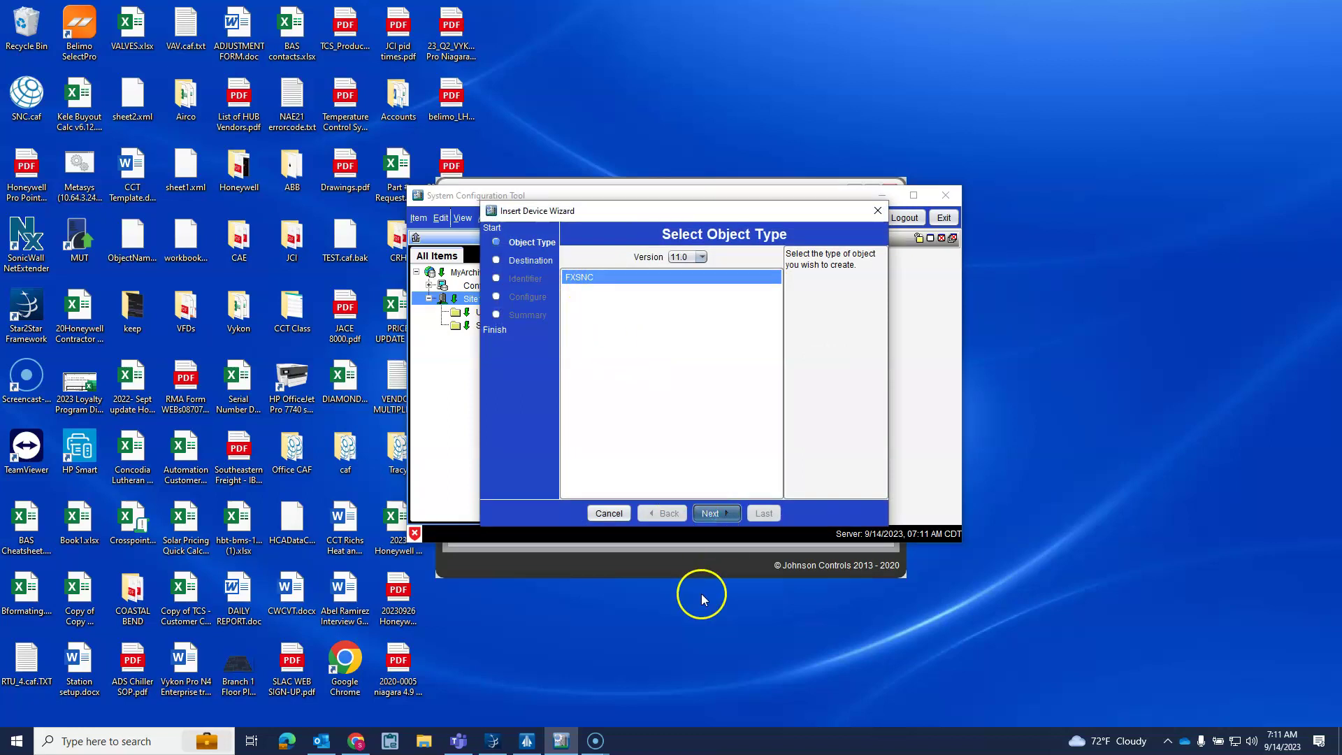
click(716, 513)
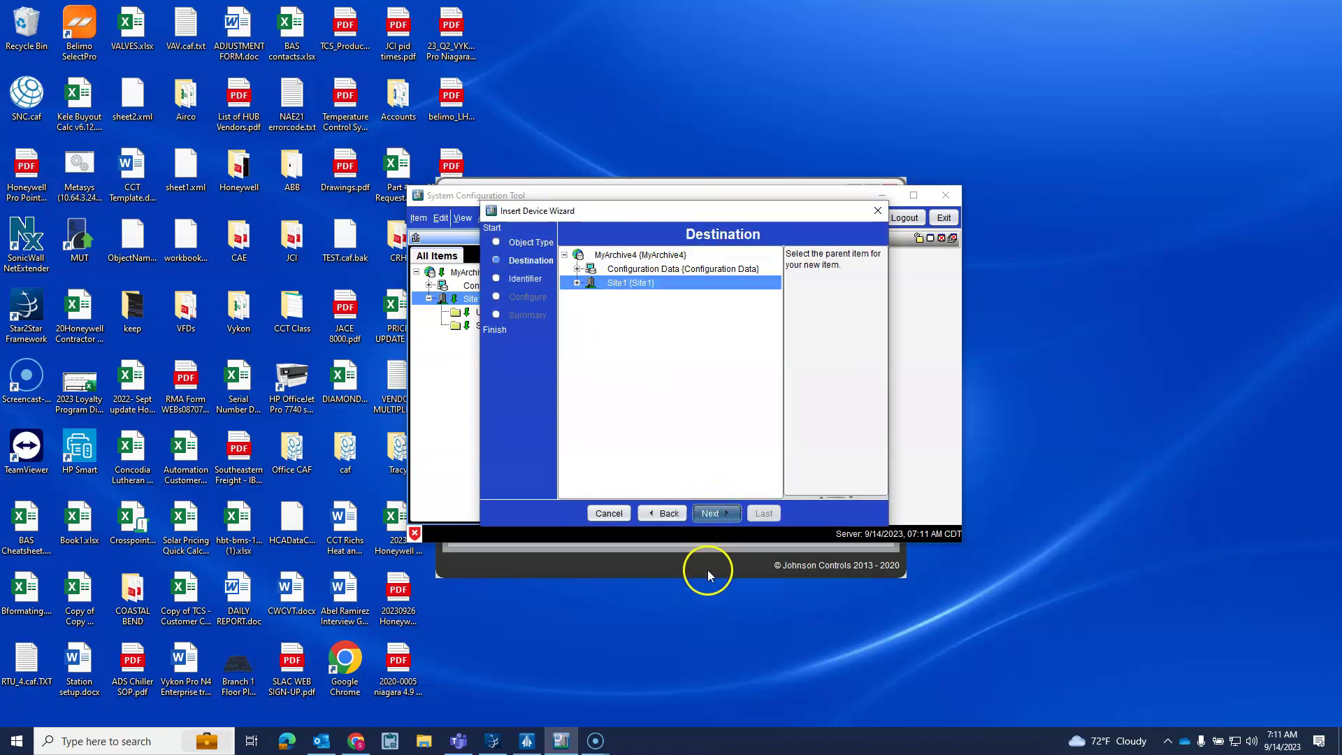
click(714, 513)
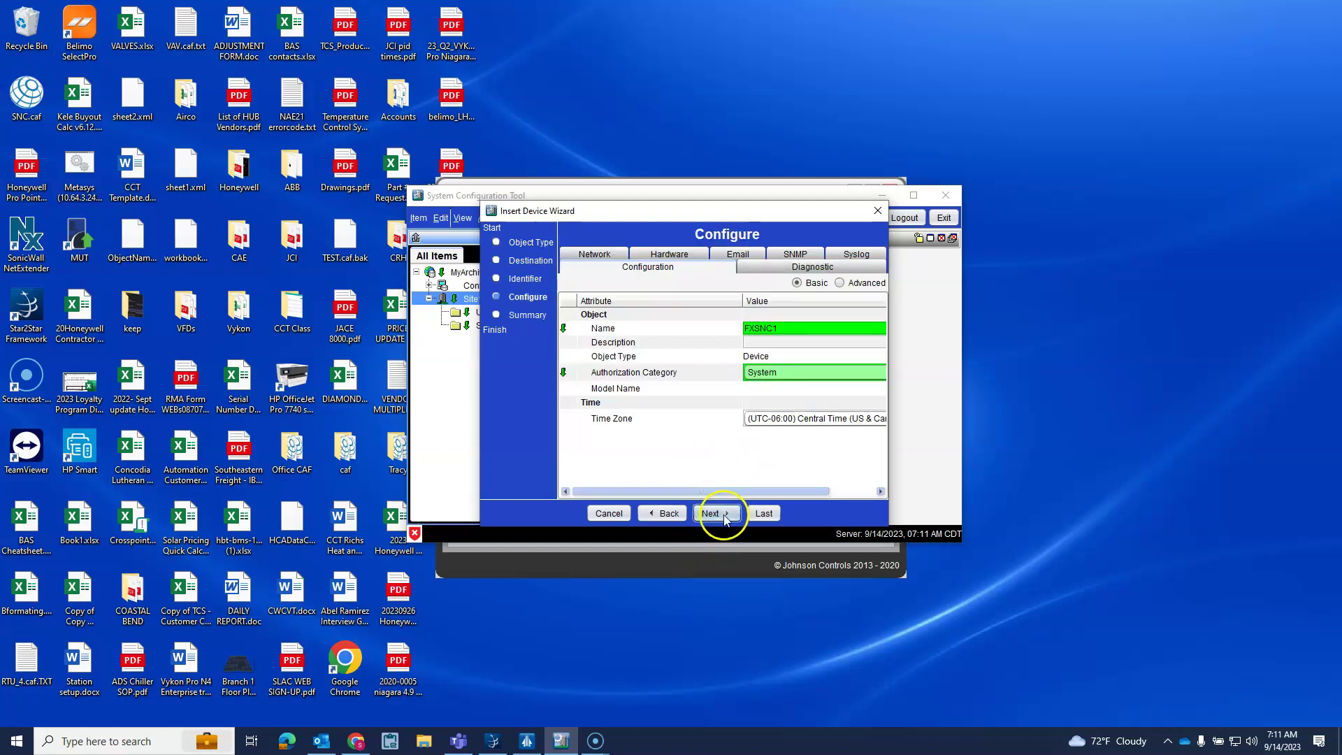
click(723, 517)
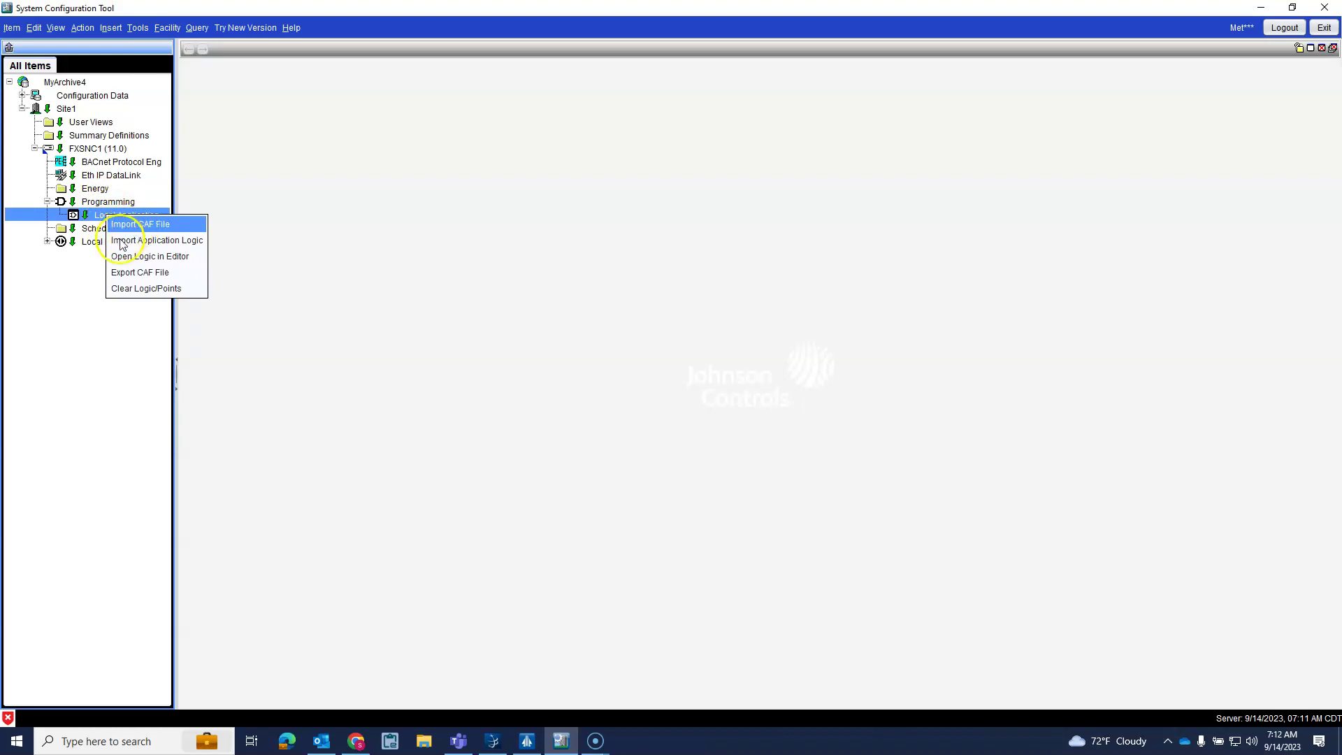
Step: Try to import the SNC.caf file from the Desktop folder into the Local Application of FXSNC1
click(126, 224)
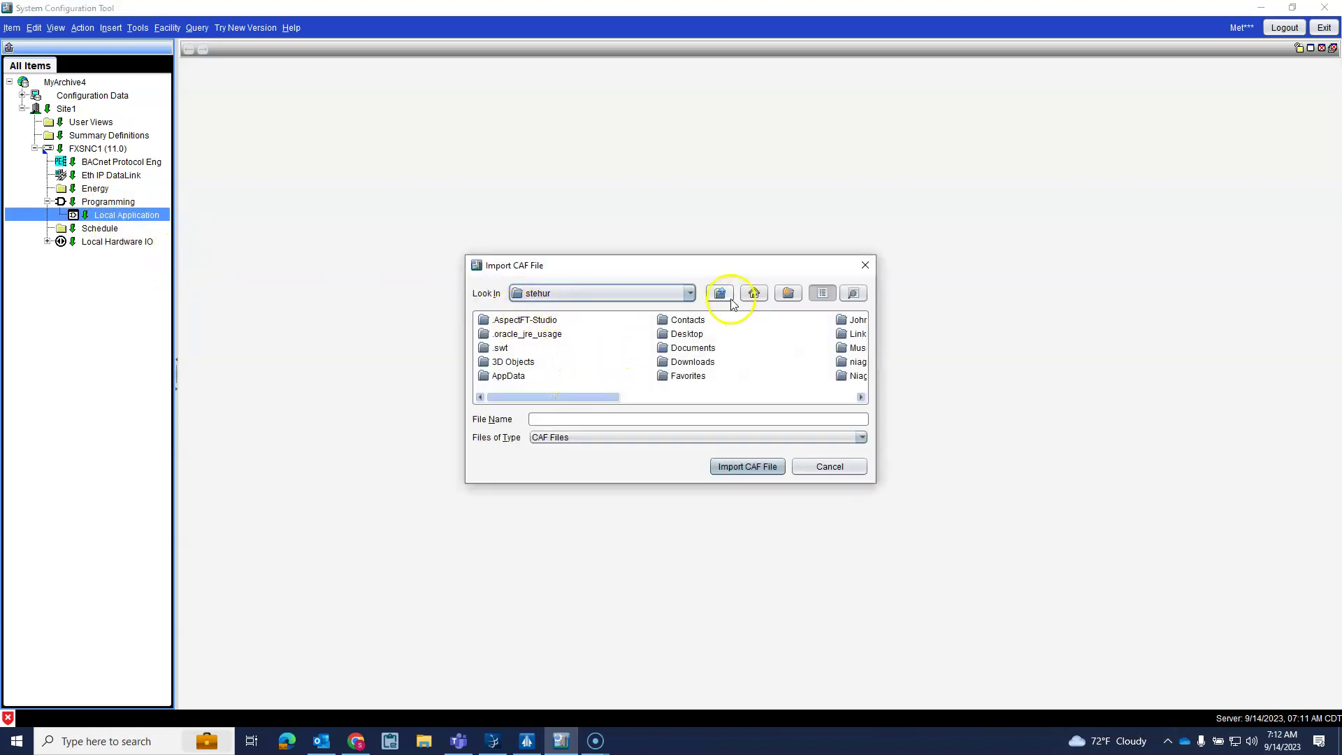
double_click(685, 336)
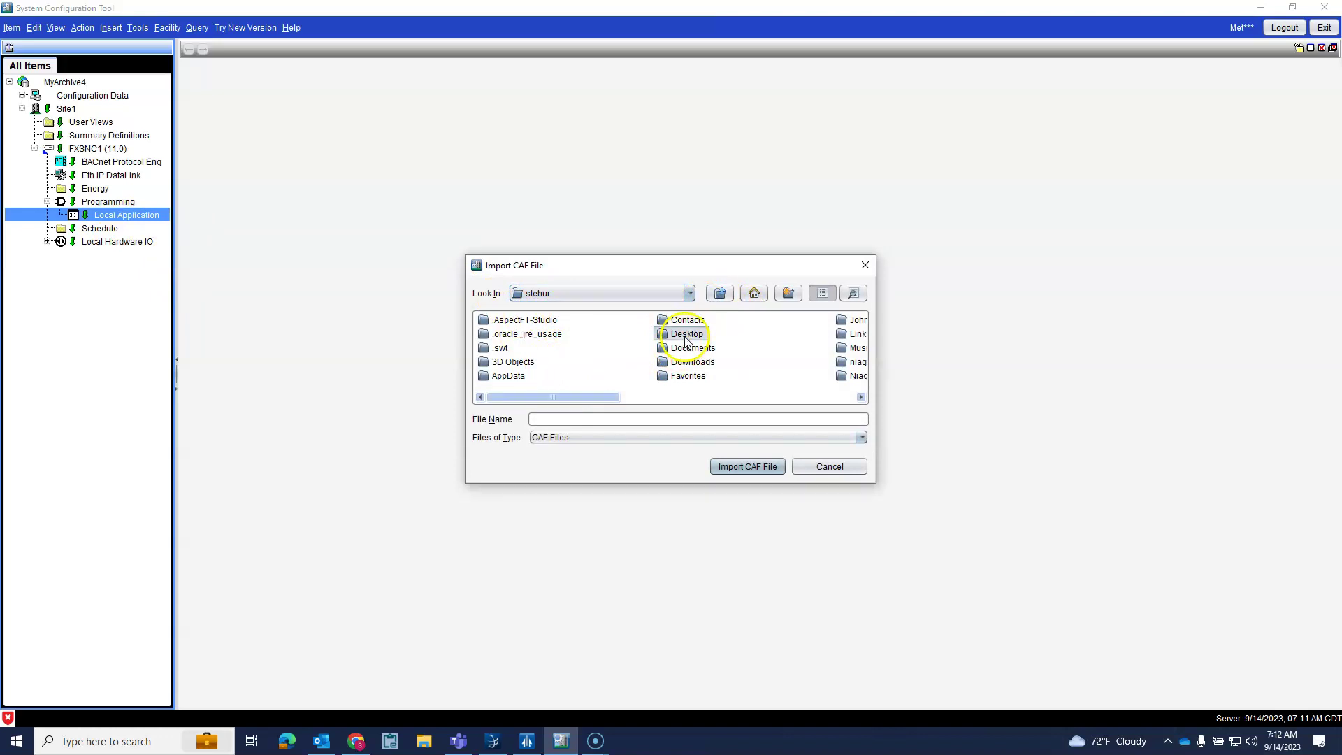
click(664, 378)
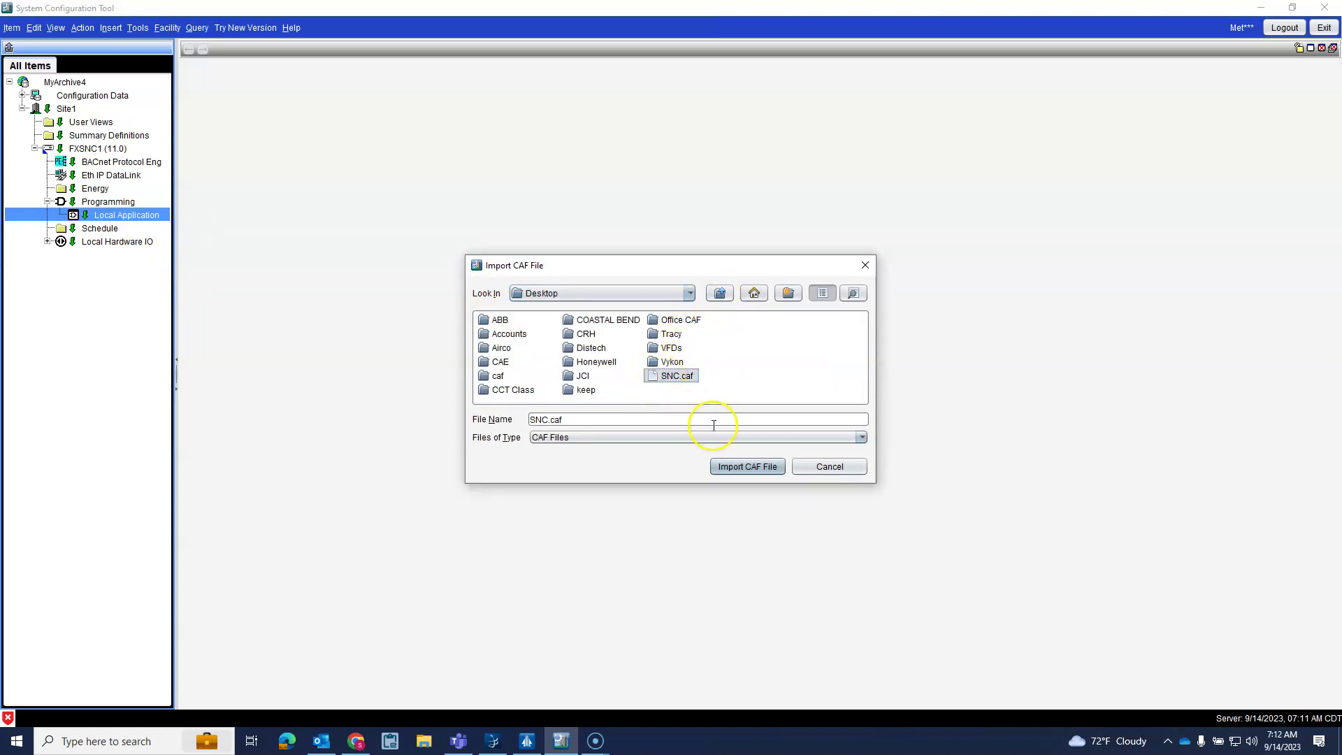
click(747, 466)
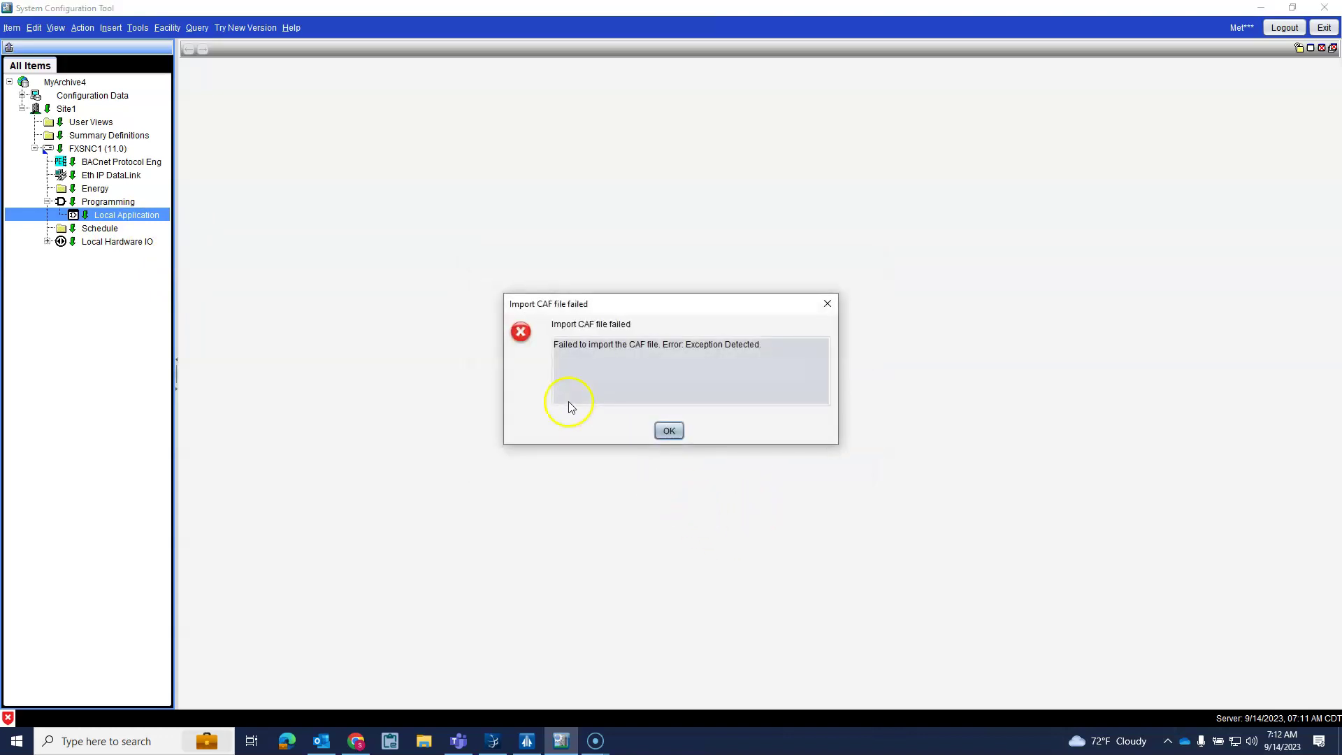
click(669, 430)
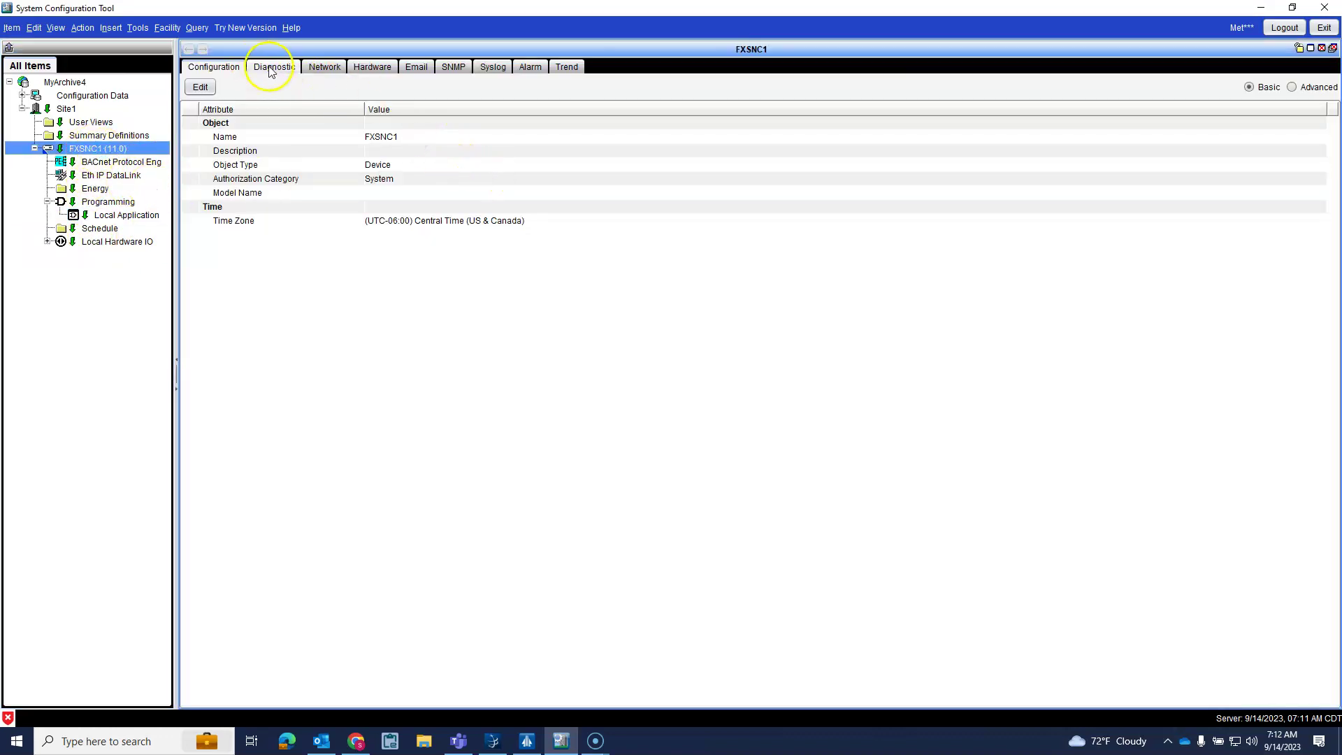
Step: Review the FXSNC1 device's diagnostic, network, hardware, email, SNMP, Syslog, alarm and trend settings, ending on its basic configuration
click(271, 70)
click(326, 69)
click(370, 71)
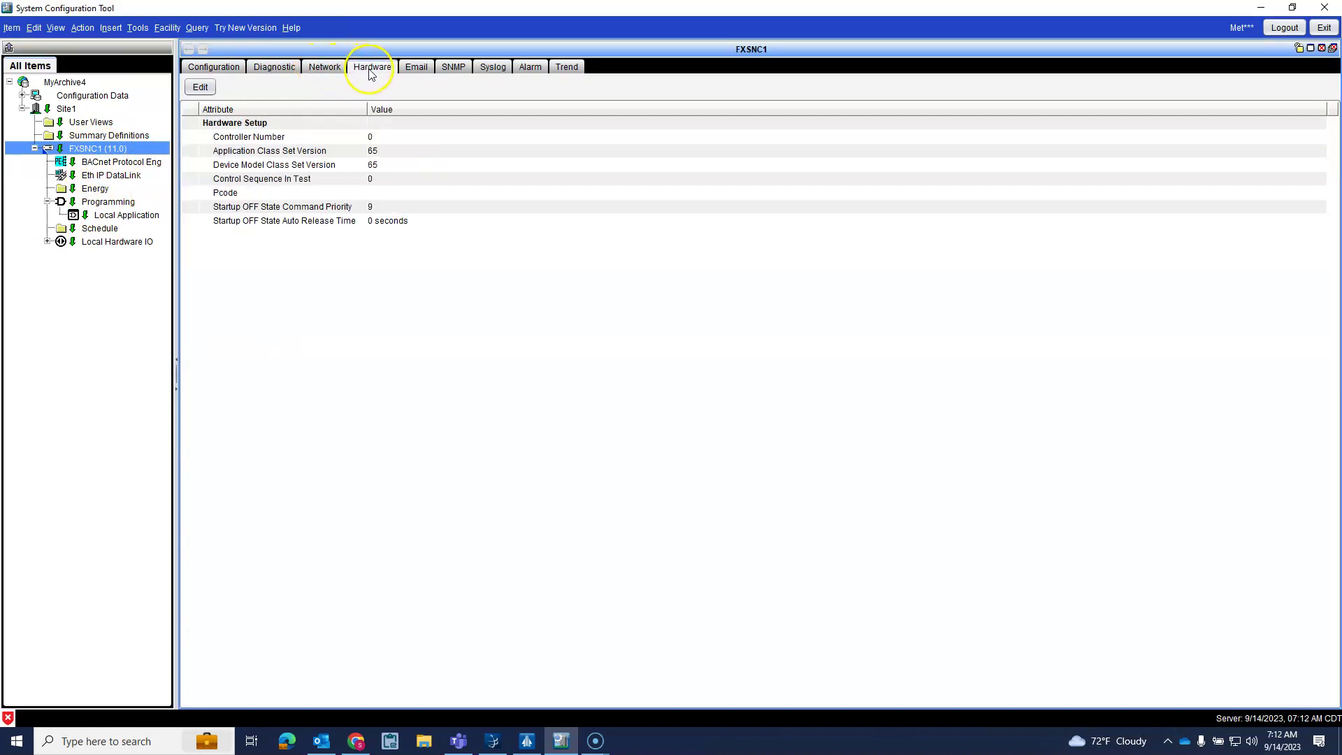
click(416, 67)
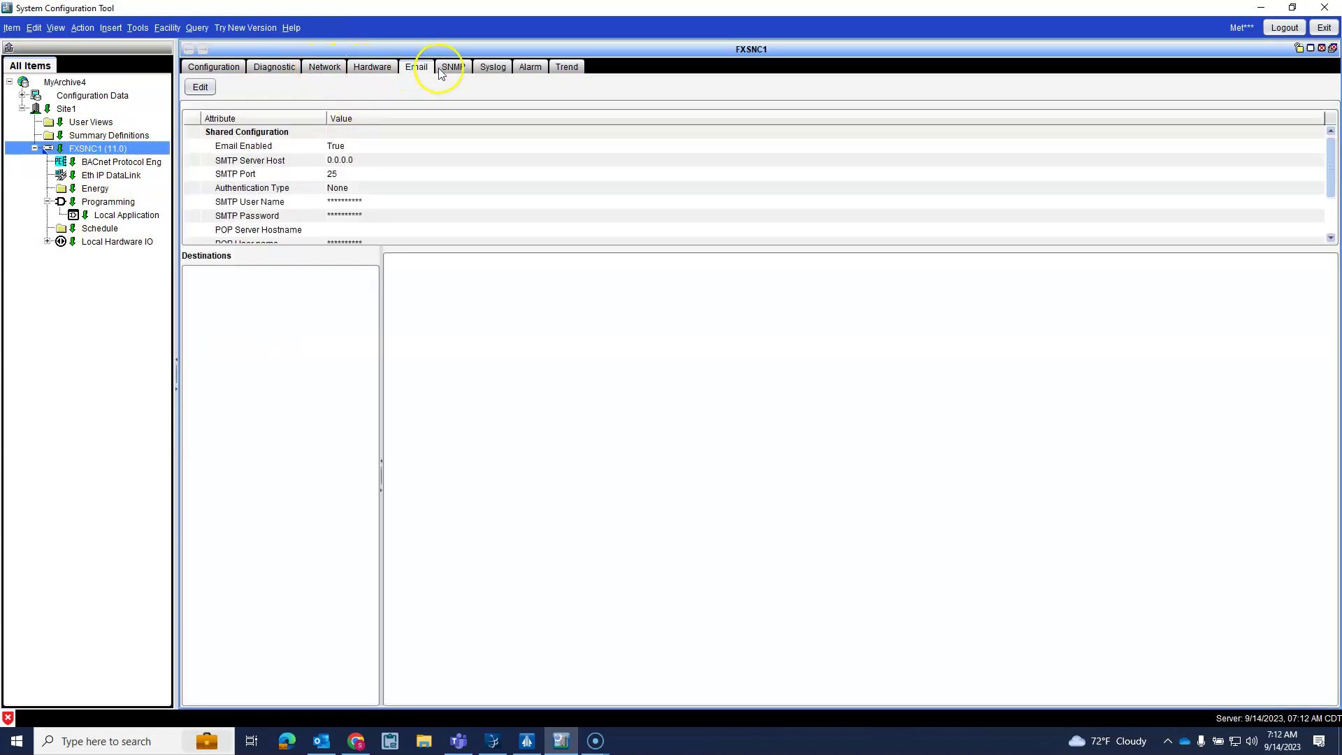
click(452, 68)
click(490, 70)
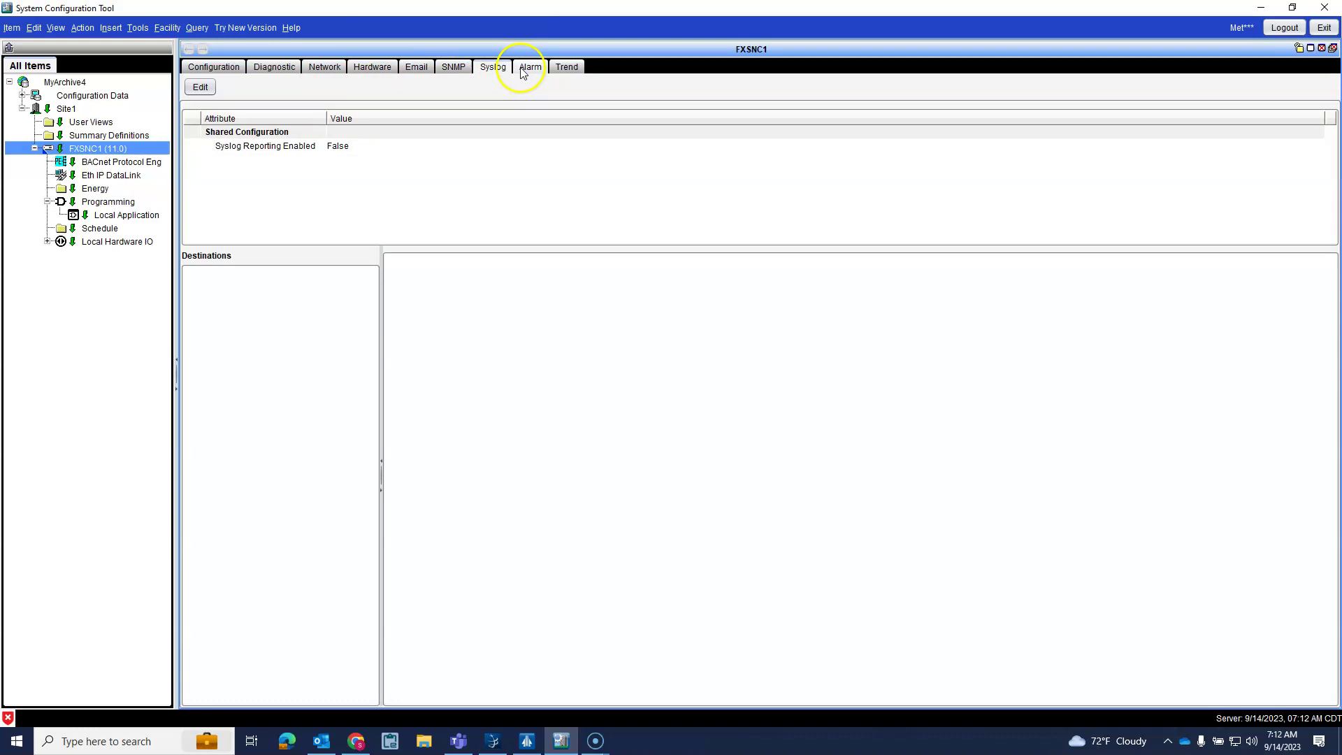
click(535, 70)
click(566, 66)
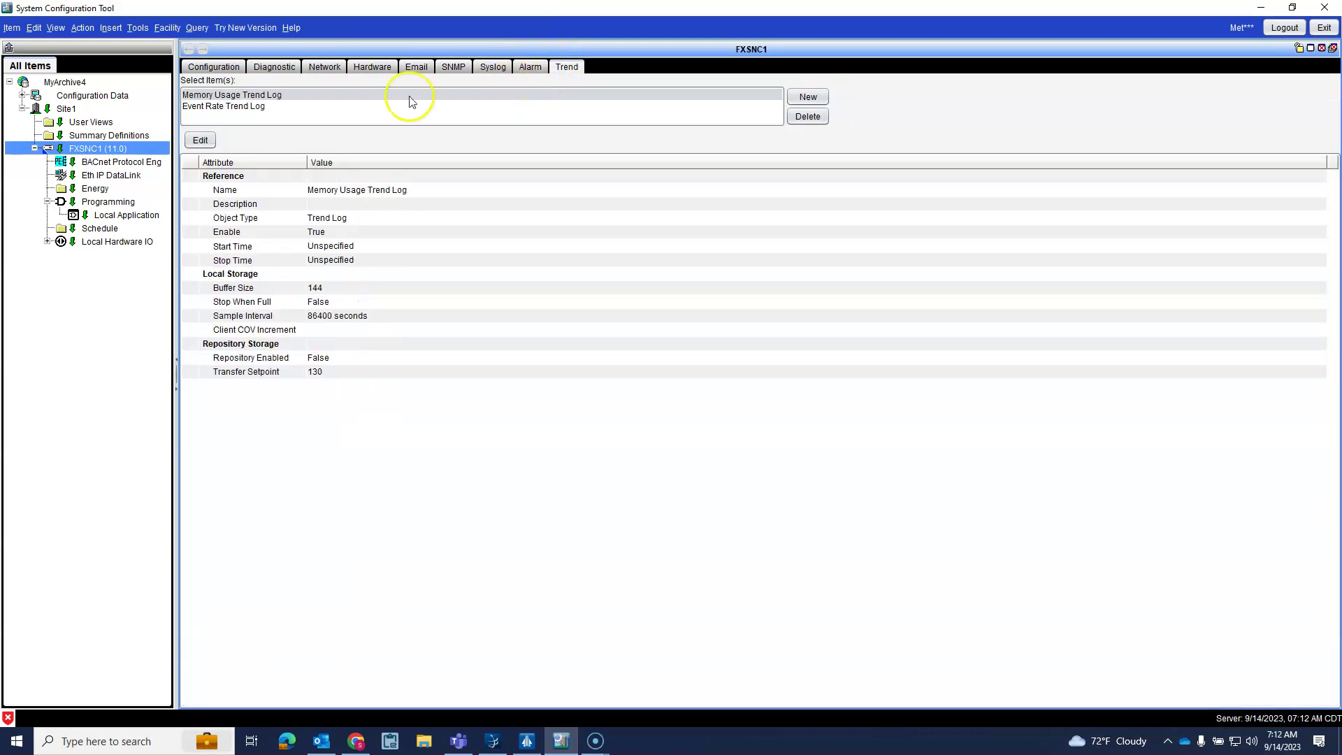
click(207, 68)
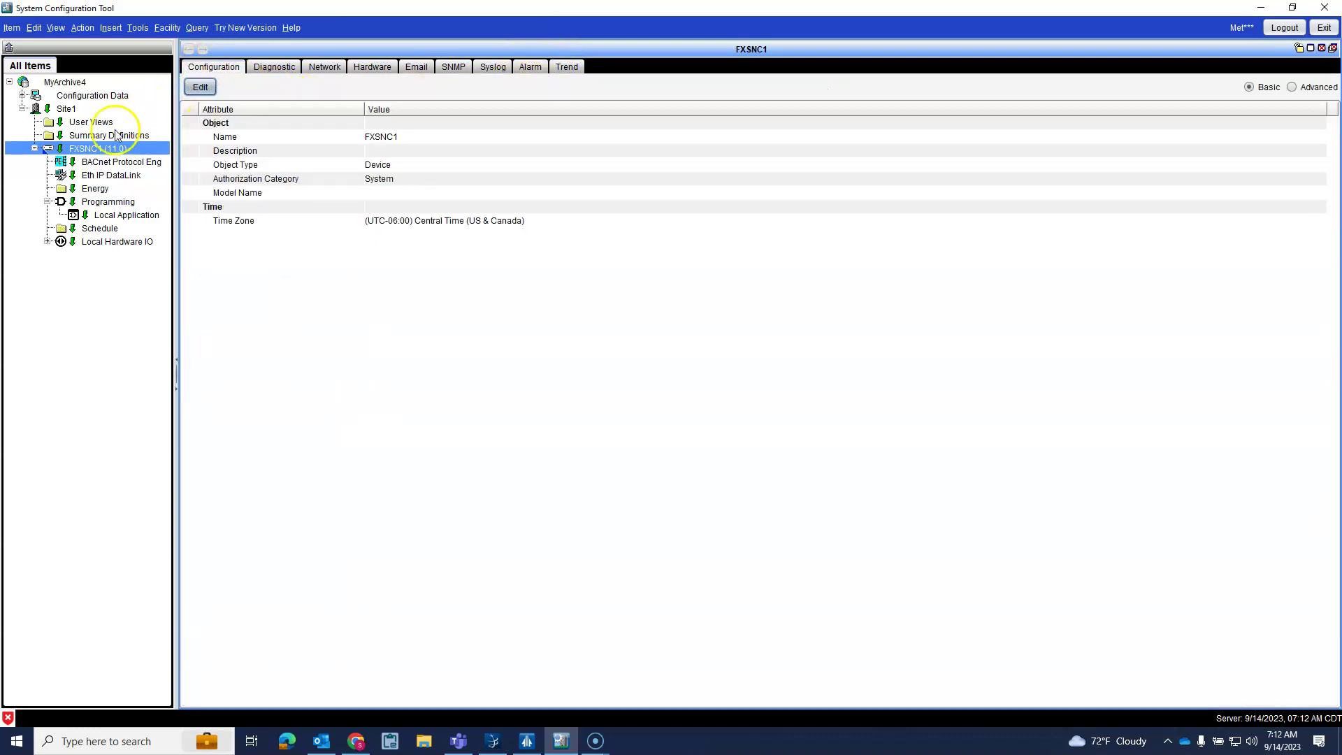
Step: Delete the FXSNC1 supervisory device from Site1
click(35, 148)
click(35, 148)
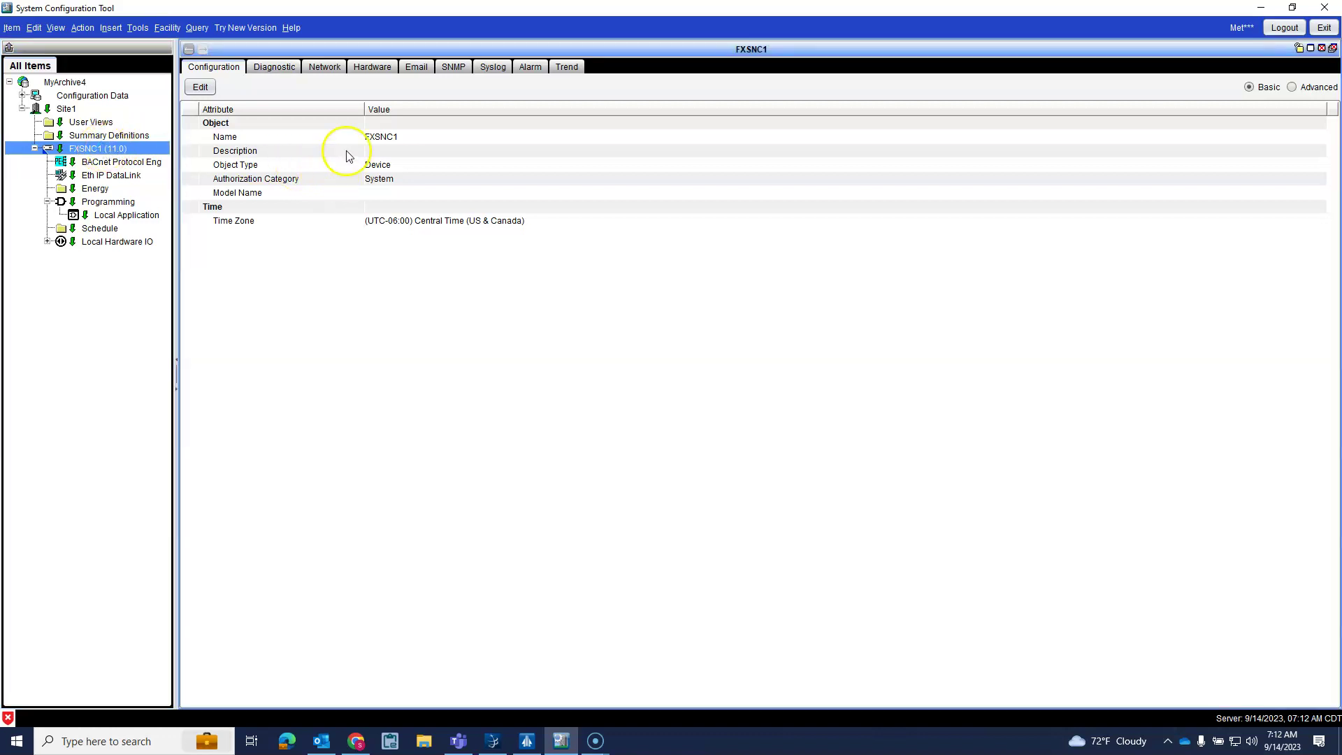
right_click(66, 149)
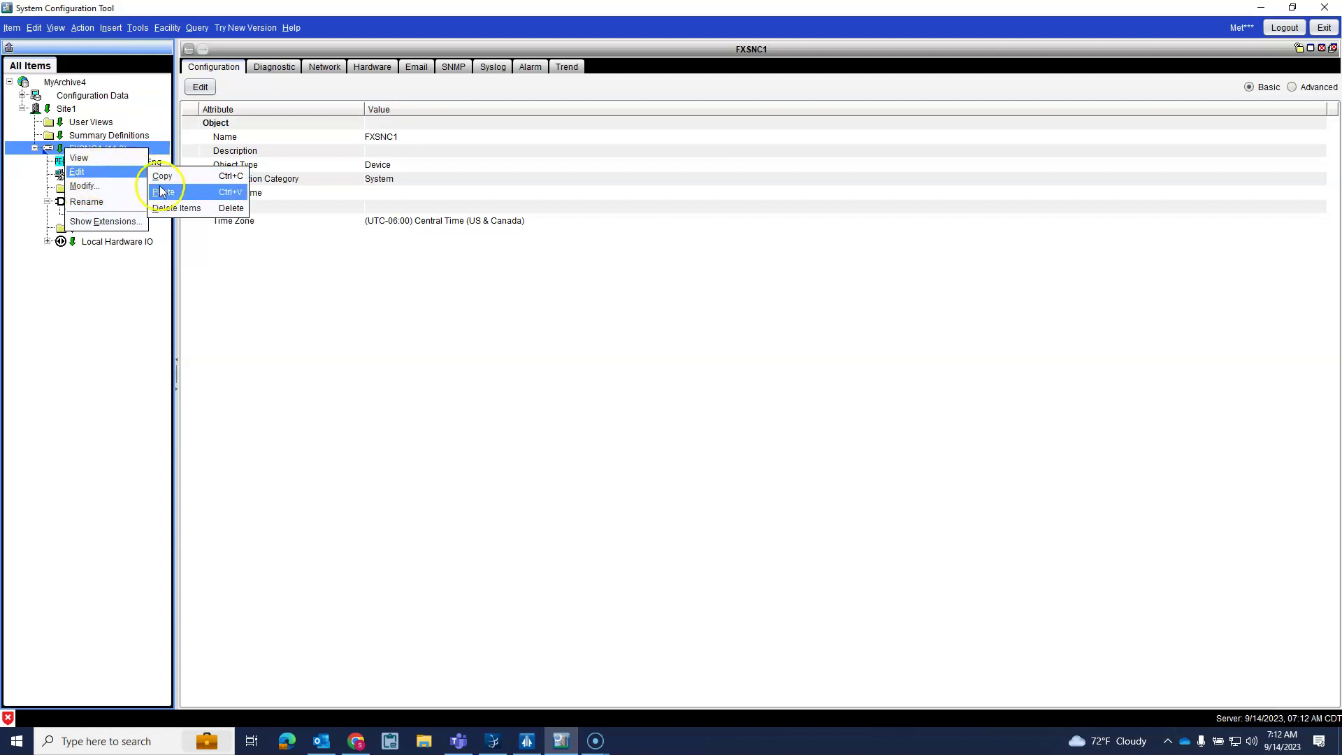
click(176, 216)
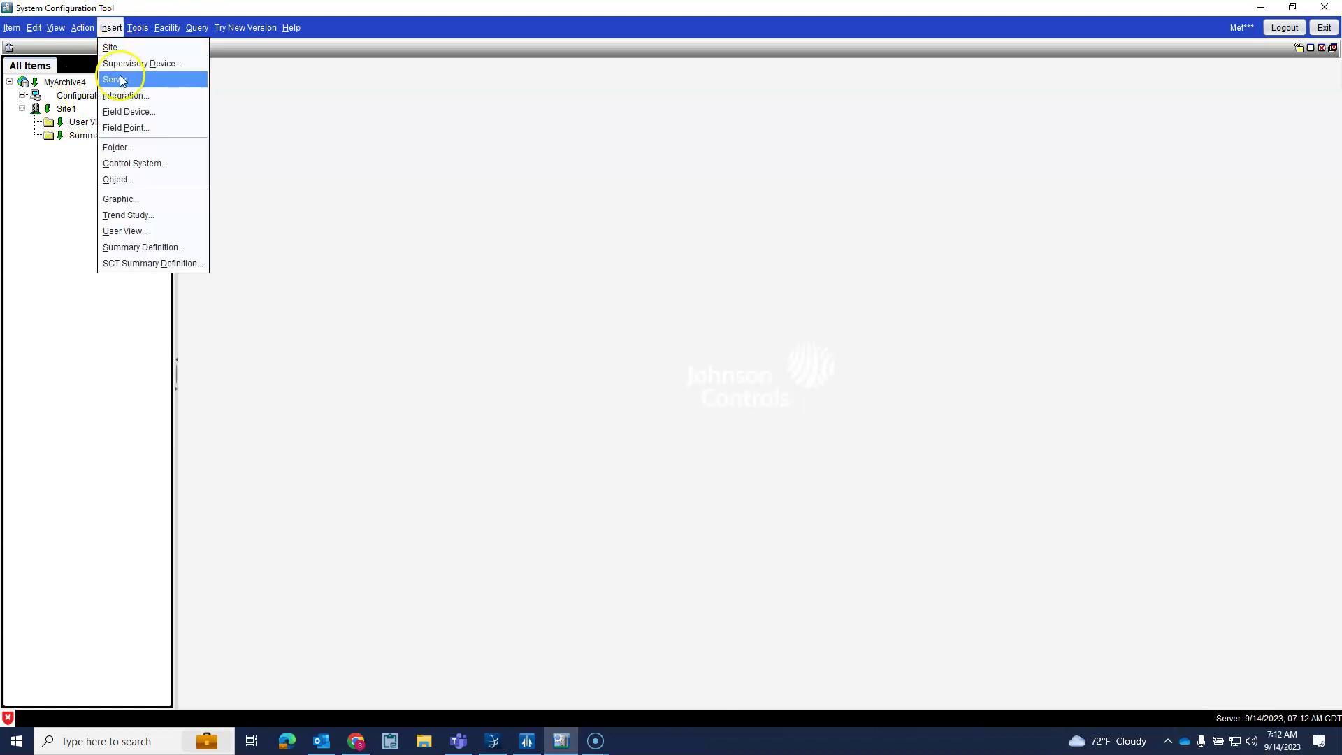
Step: Begin inserting a new FXSNC supervisory device with Site1 as its parent and FXSNC1 as its identifier
click(129, 64)
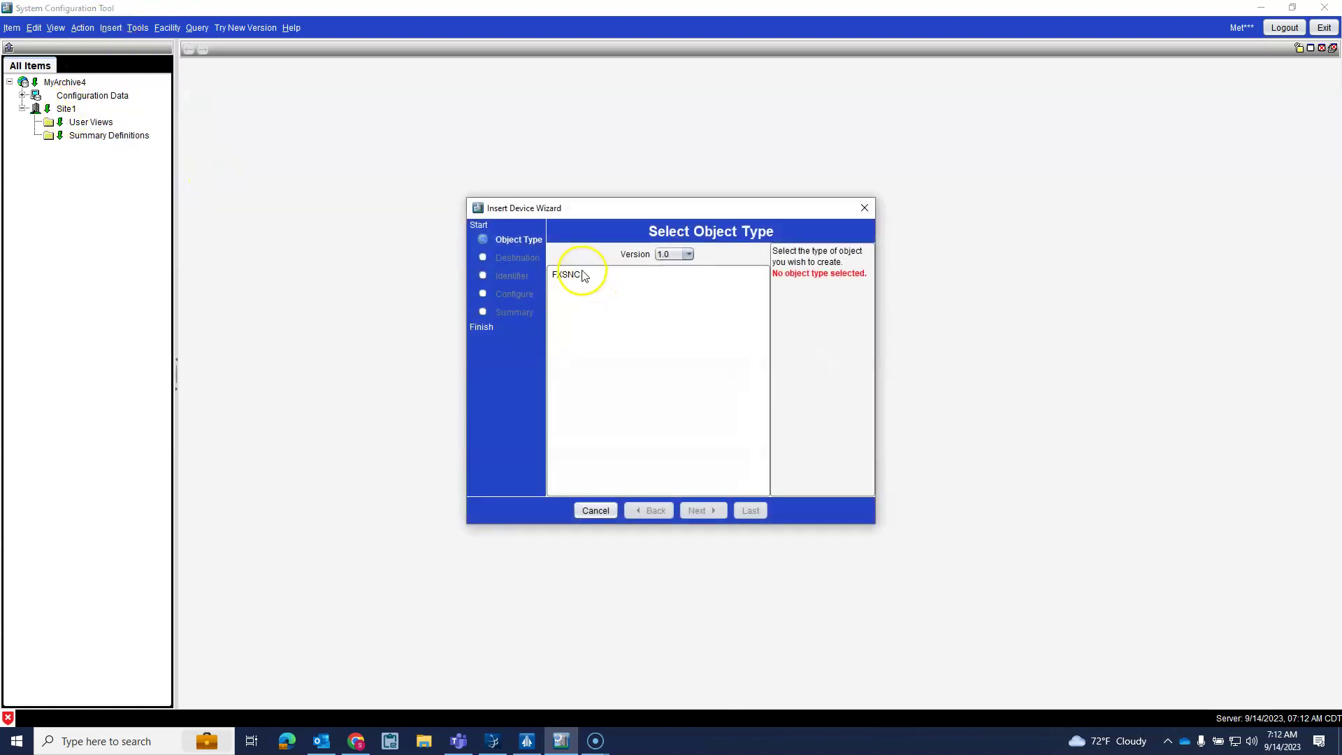
click(583, 275)
click(698, 509)
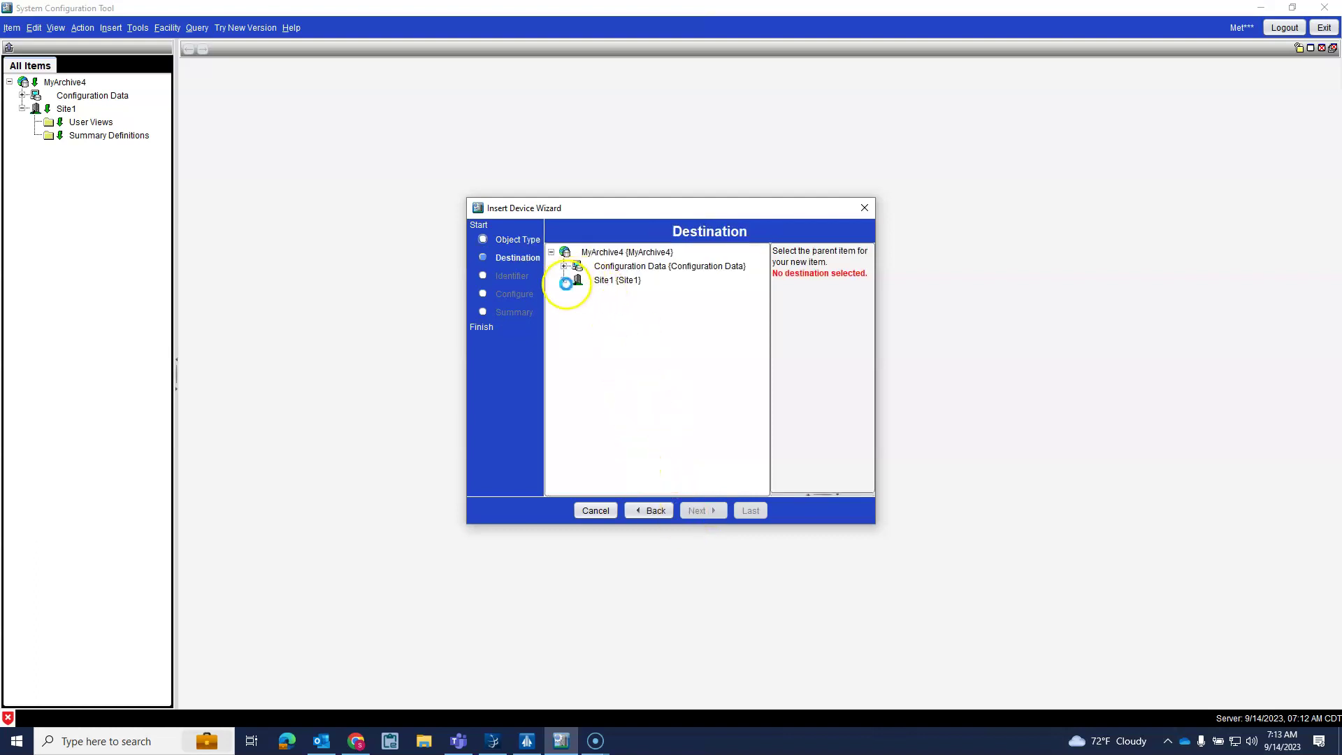
click(594, 283)
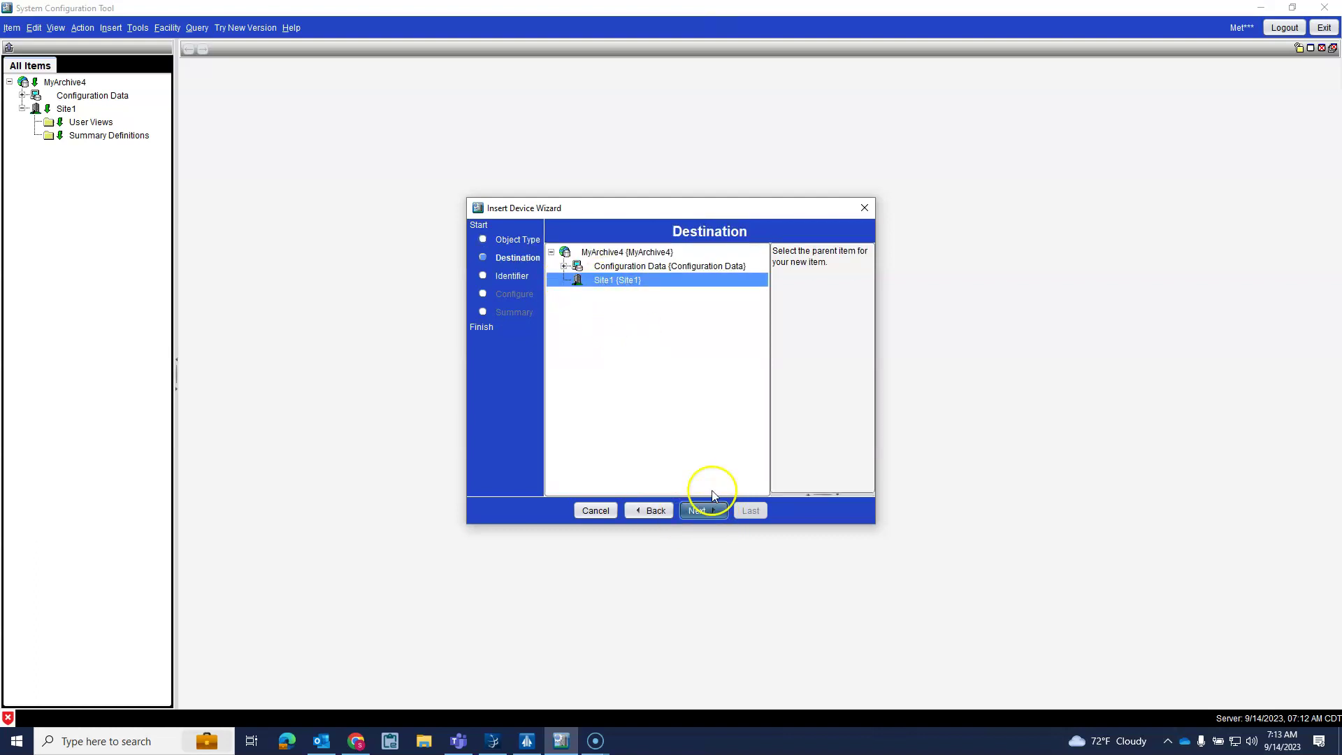
click(702, 510)
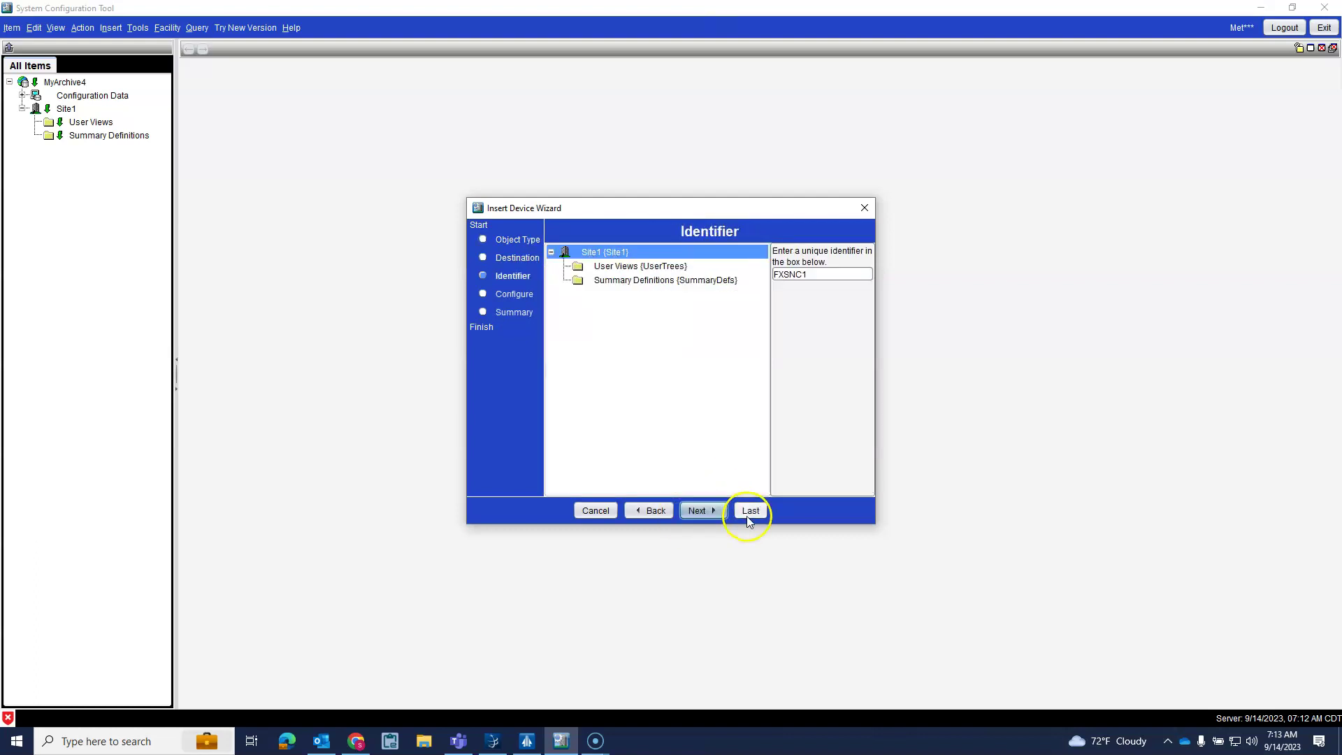
click(698, 512)
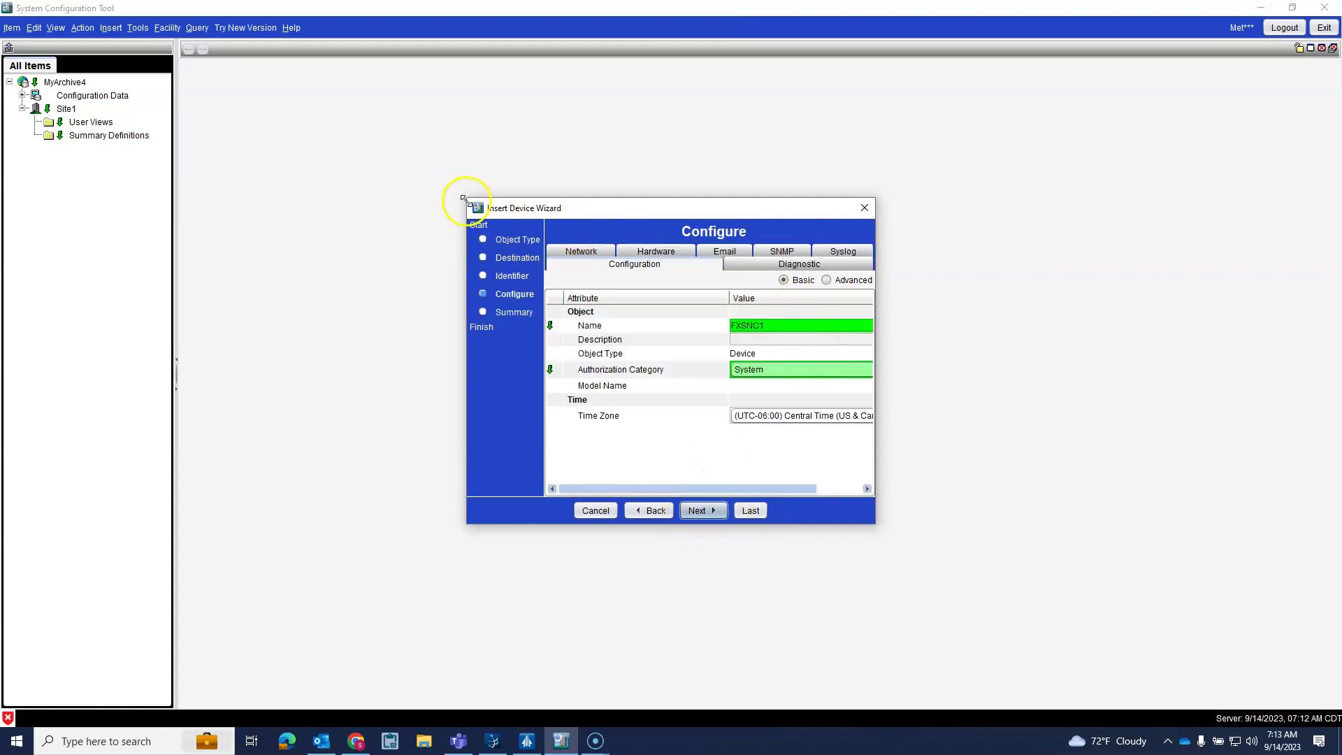
Step: Enlarge the device wizard, review the diagnostic, network, hardware, email, SNMP and Syslog settings, and finish creating FXSNC1 with the defaults
drag(463, 199, 213, 101)
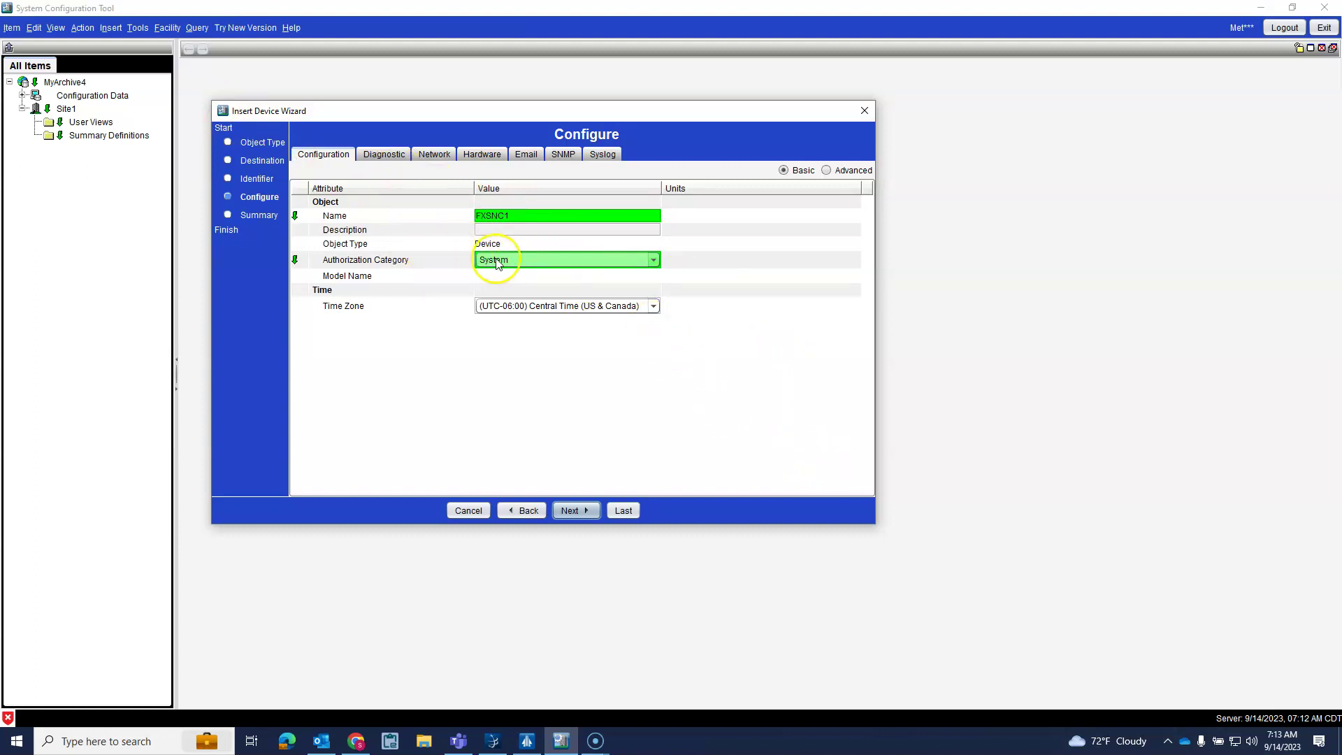
click(377, 155)
click(433, 159)
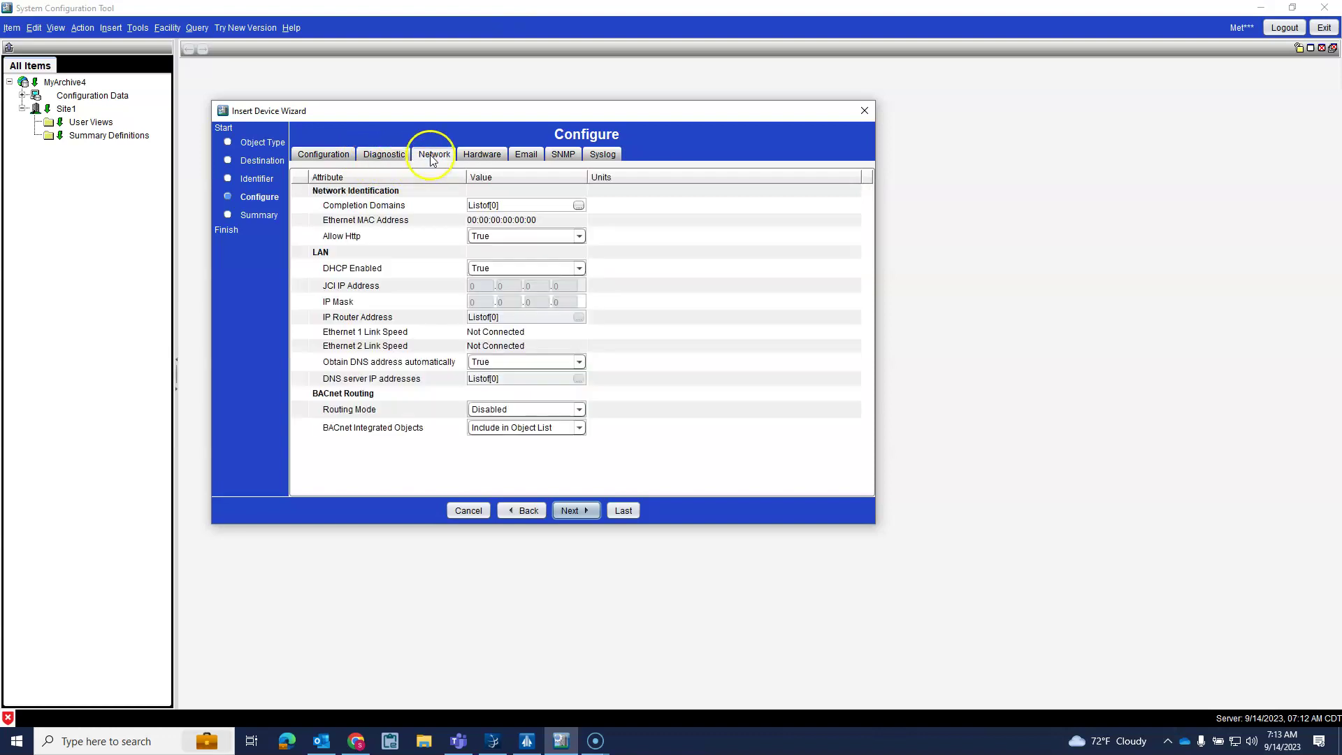
click(470, 158)
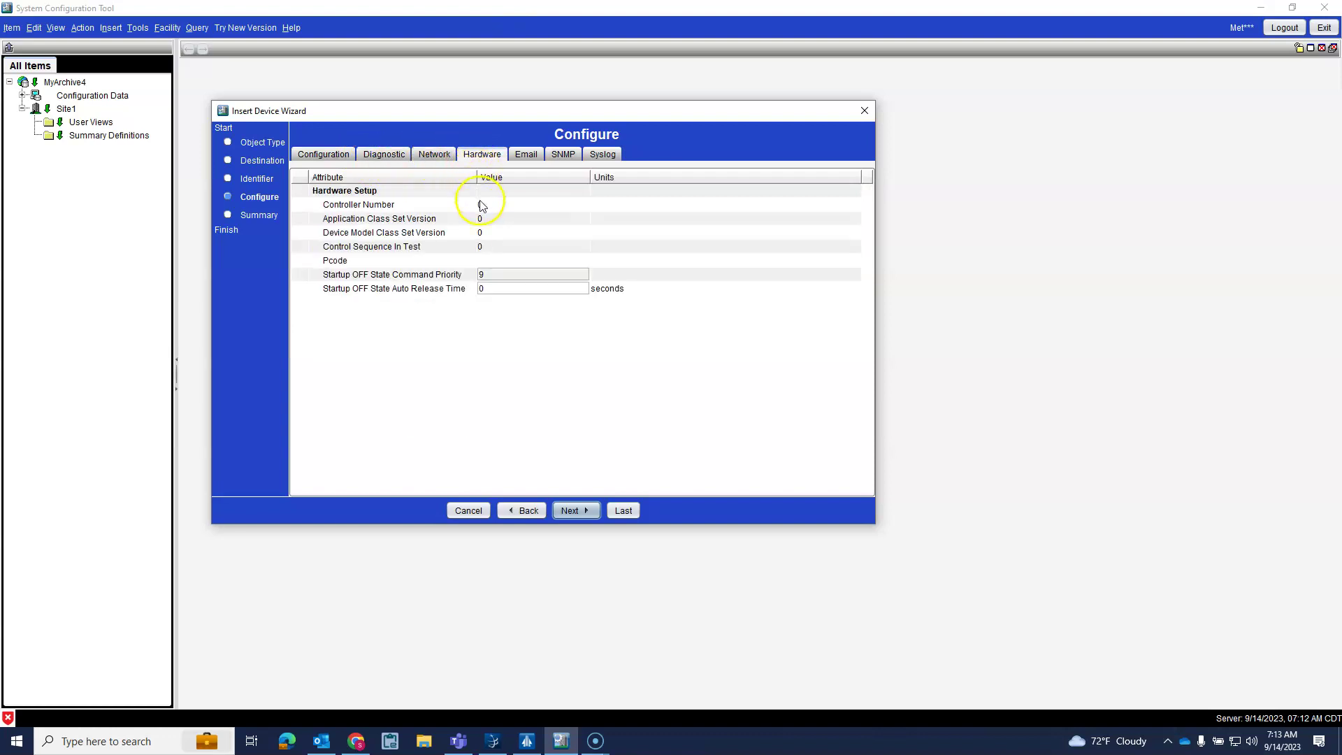
click(526, 157)
click(562, 157)
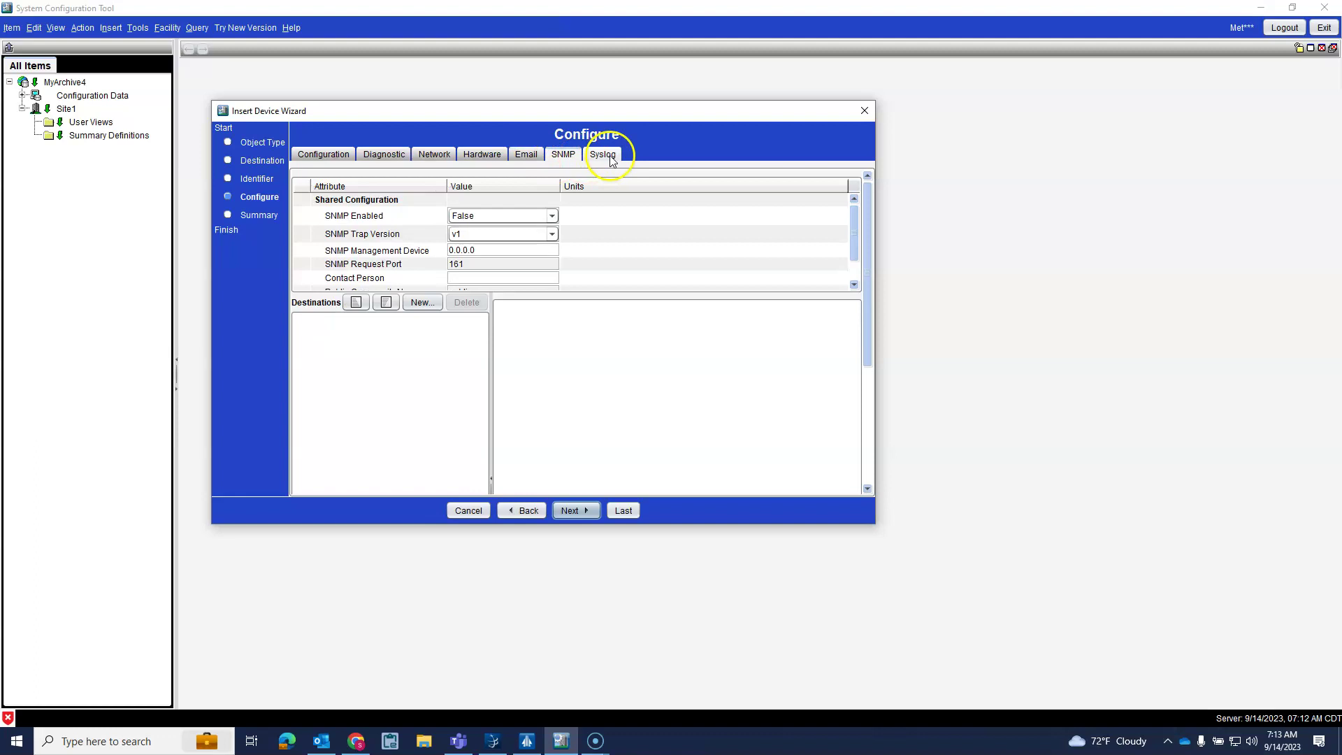
click(602, 155)
click(571, 511)
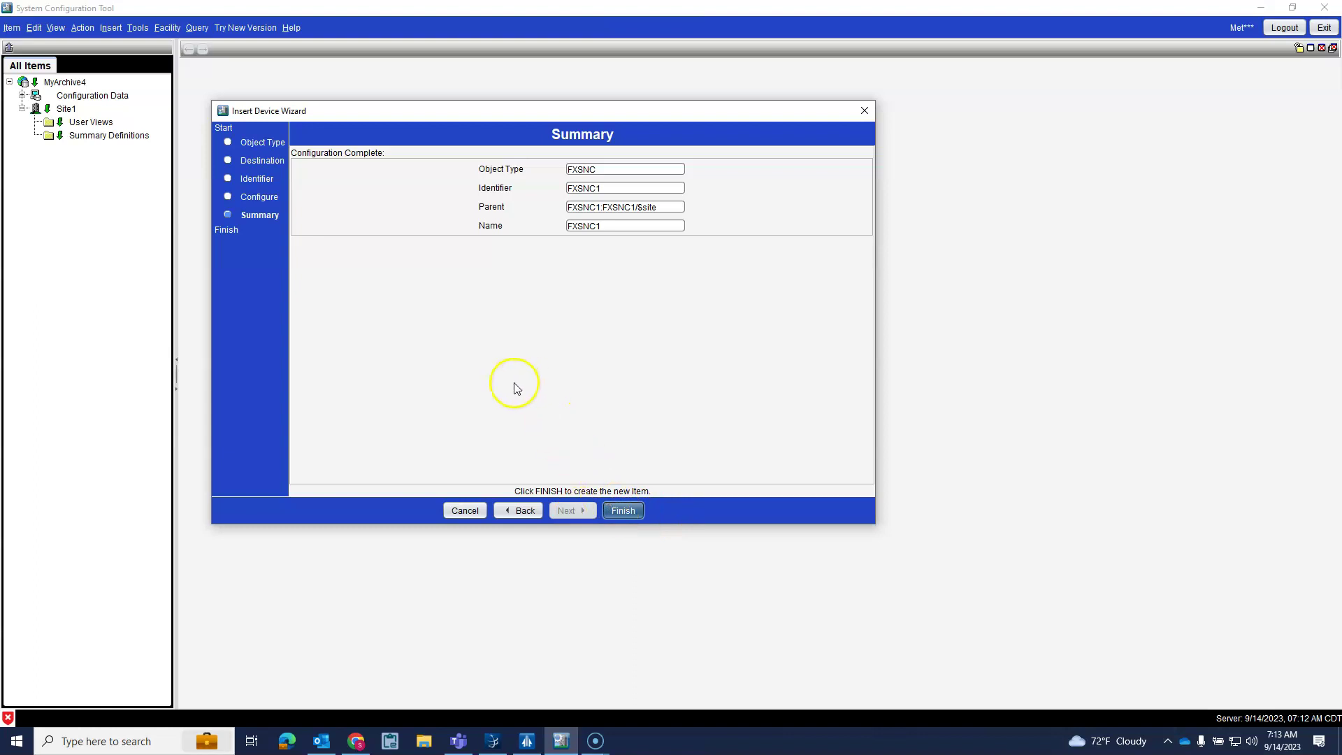
key(Return)
Step: Expand Site1 and the FXSNC1 device, and try to import SNC.caf from the Desktop into its local programming application
click(22, 109)
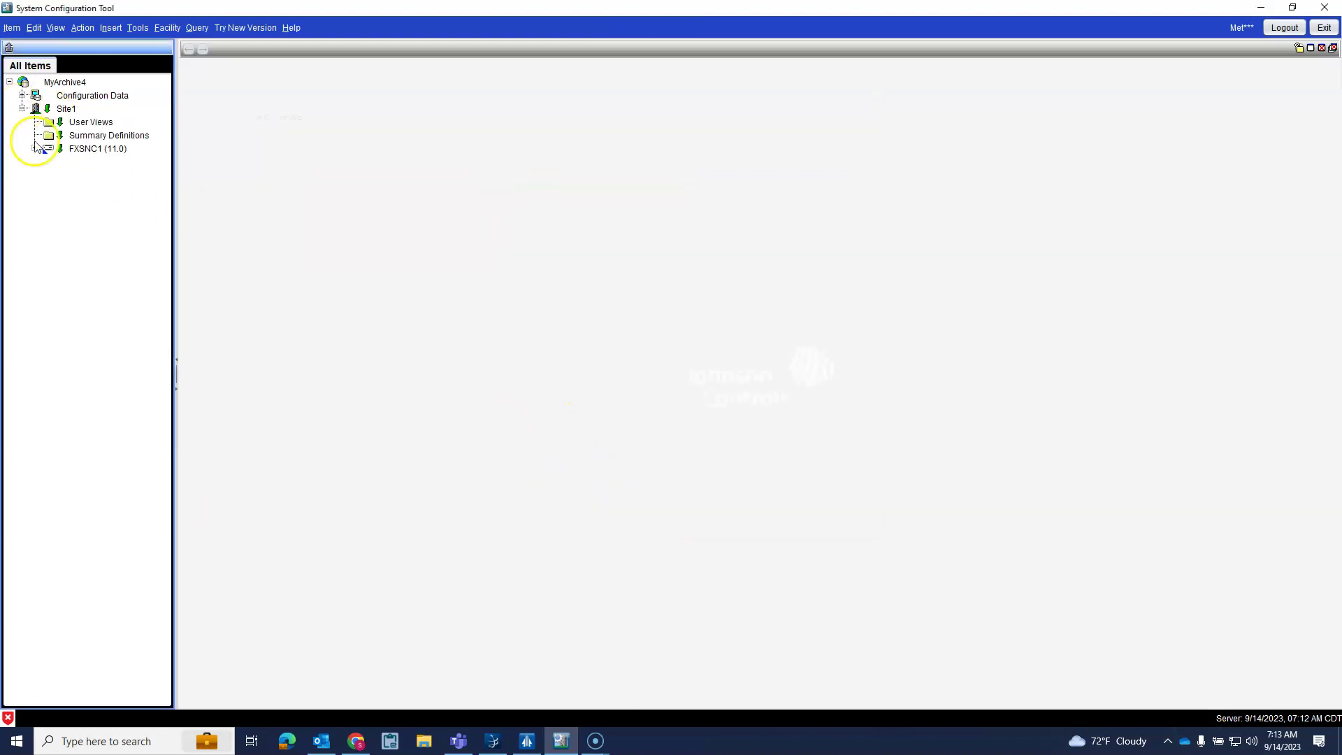
click(66, 148)
right_click(67, 149)
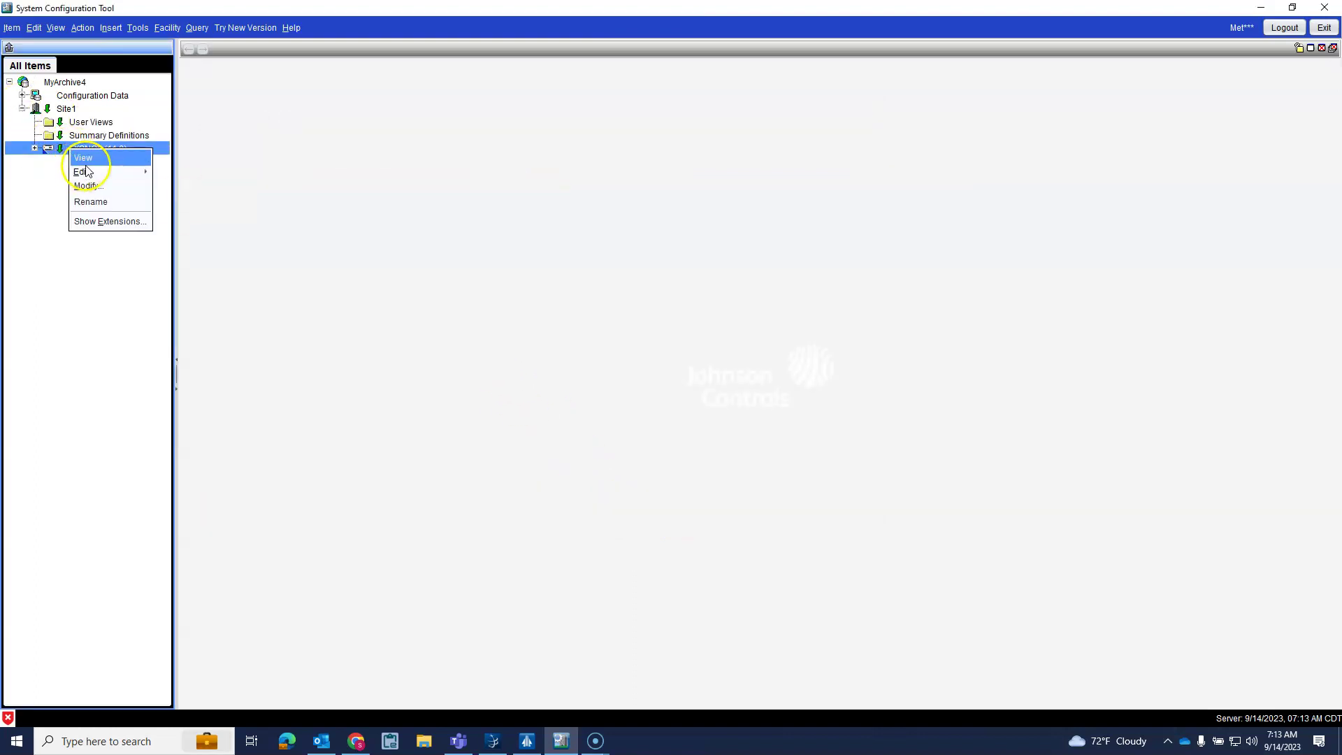
click(60, 179)
click(34, 148)
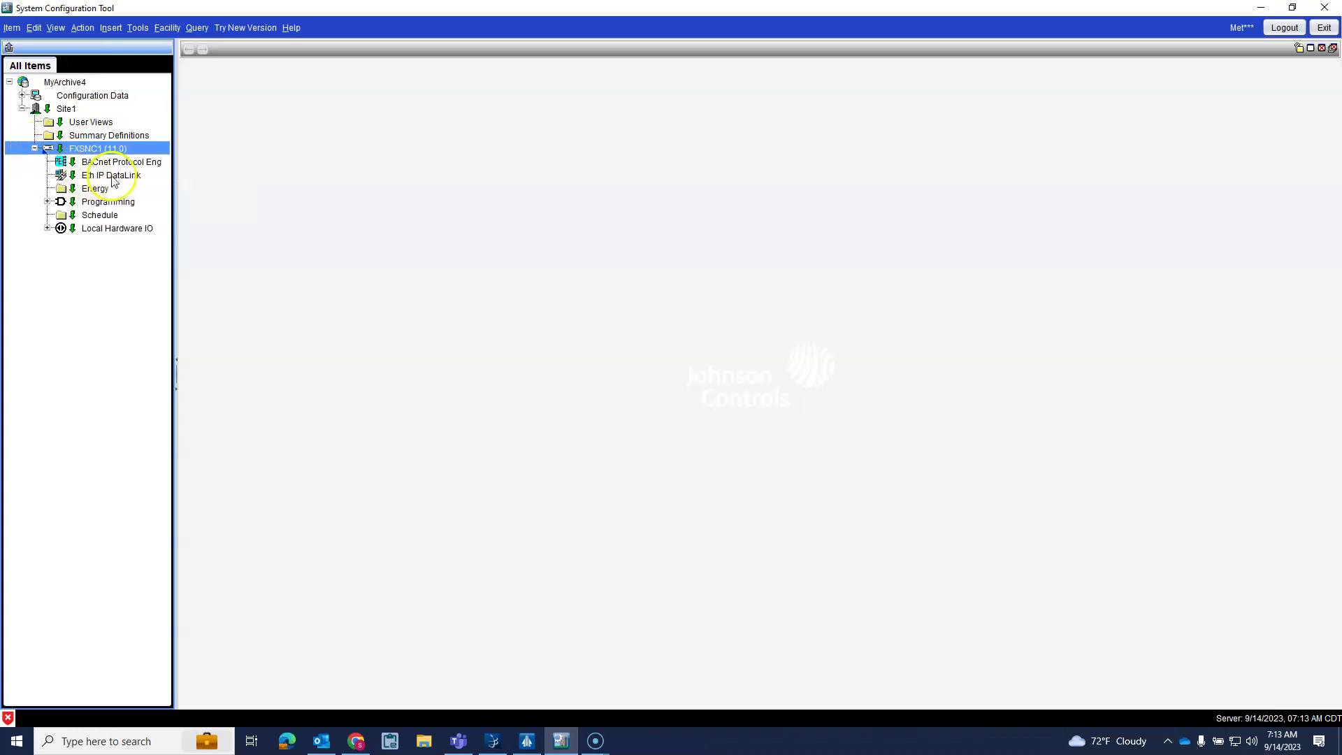
click(84, 203)
right_click(90, 205)
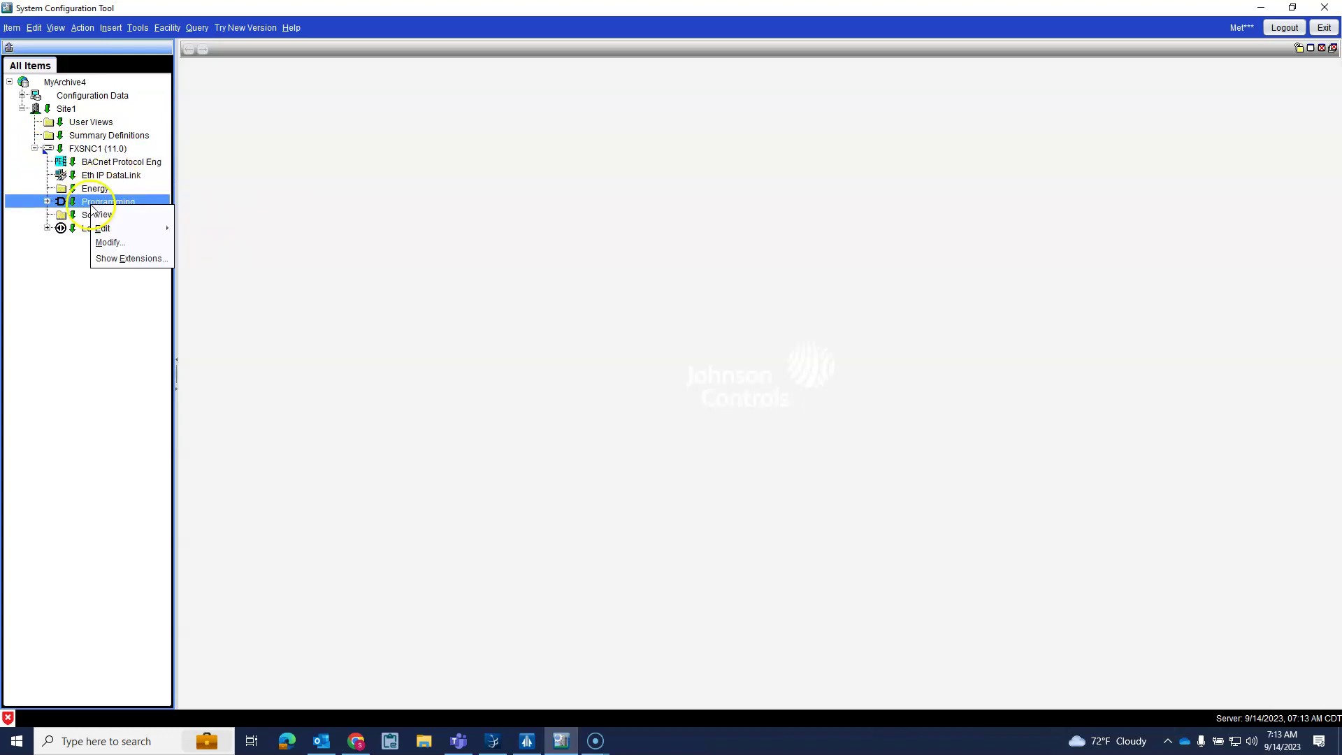
mouse_move(106, 232)
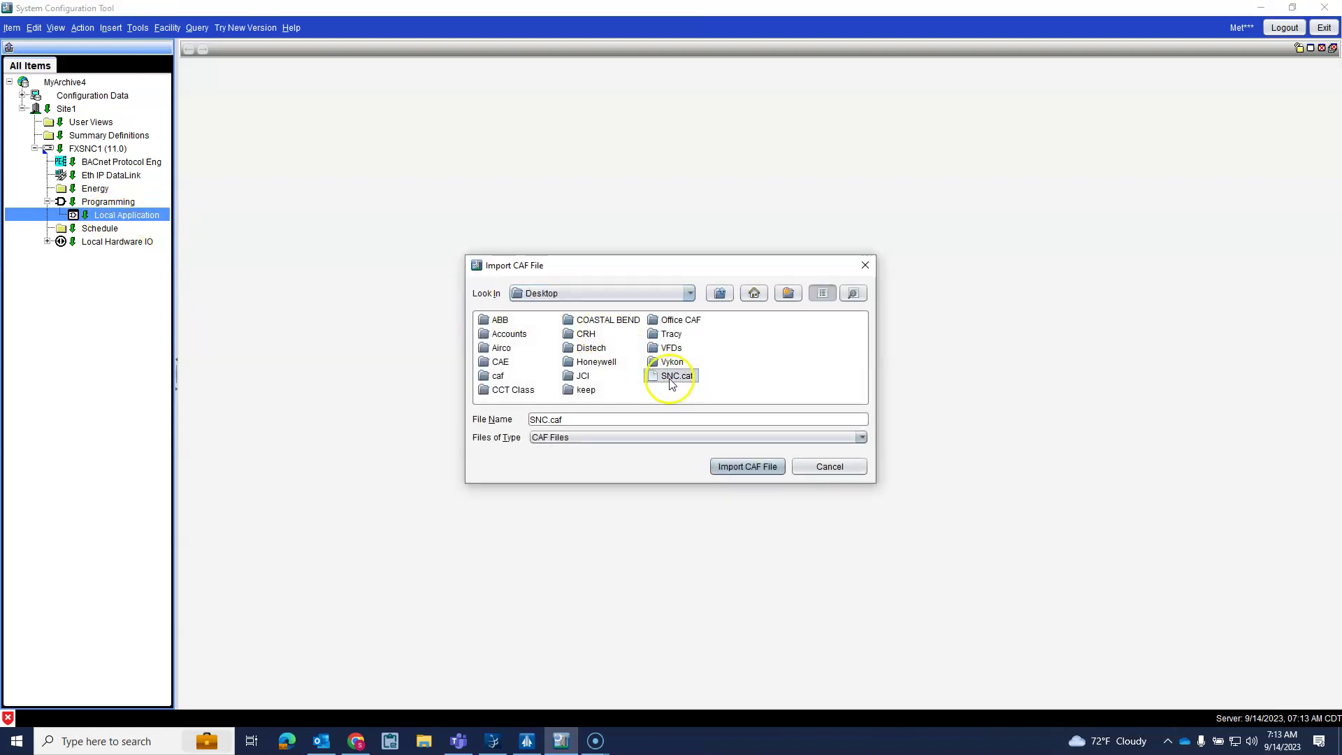
click(747, 466)
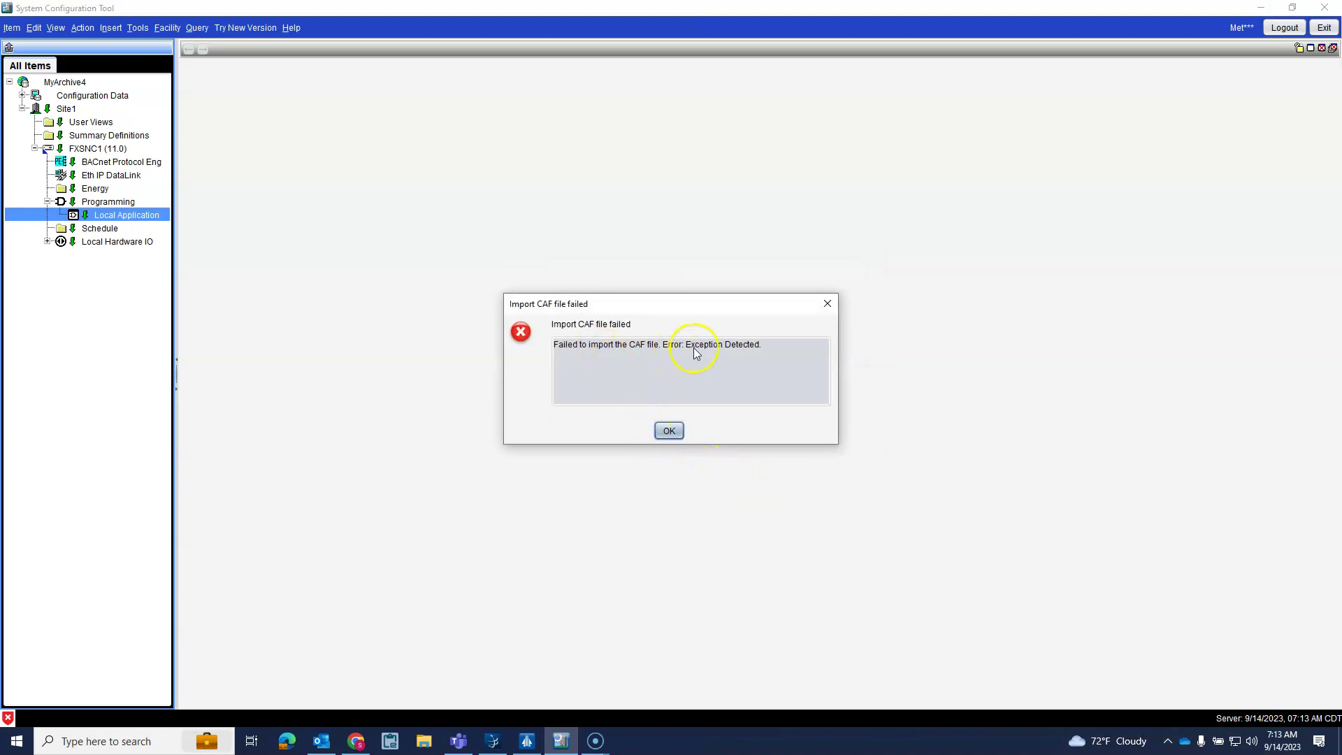
click(669, 430)
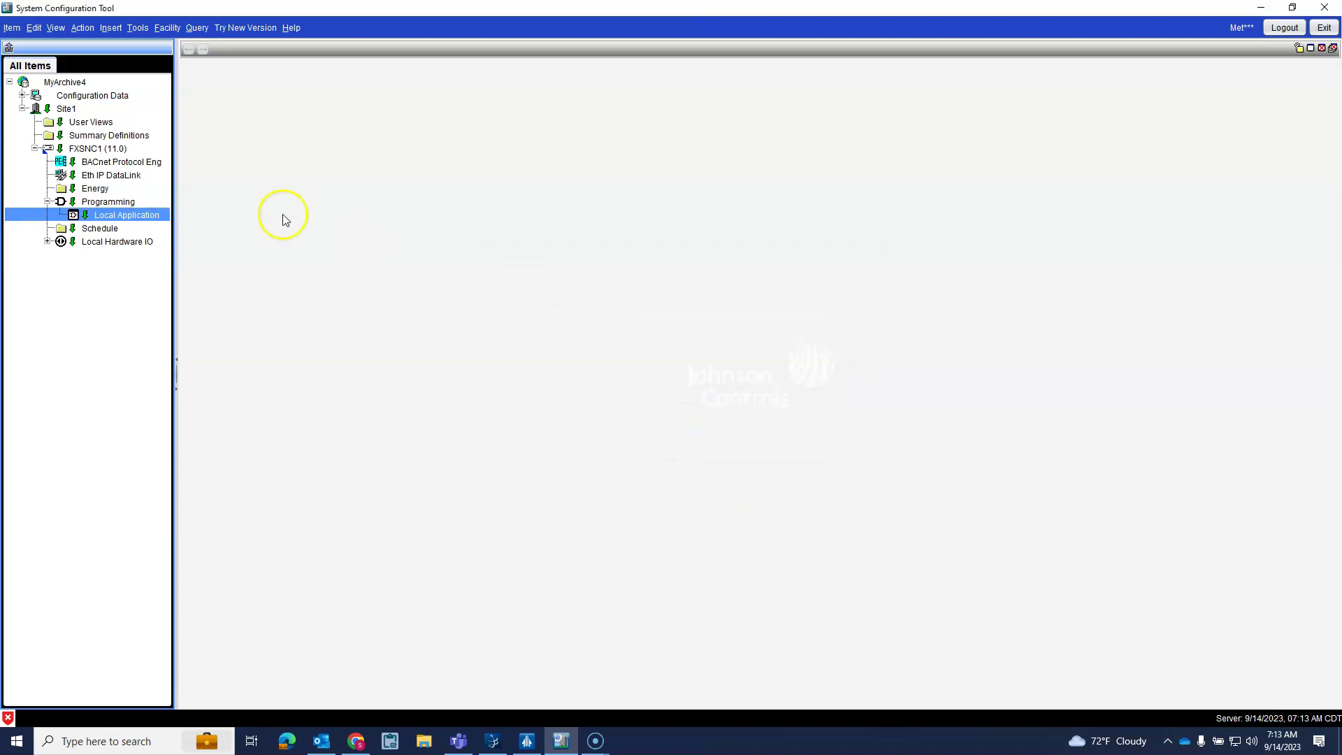
Step: Open the MyArchive1 archive and expand its site and F4-SNC25151-04 device to examine the items under it
click(11, 27)
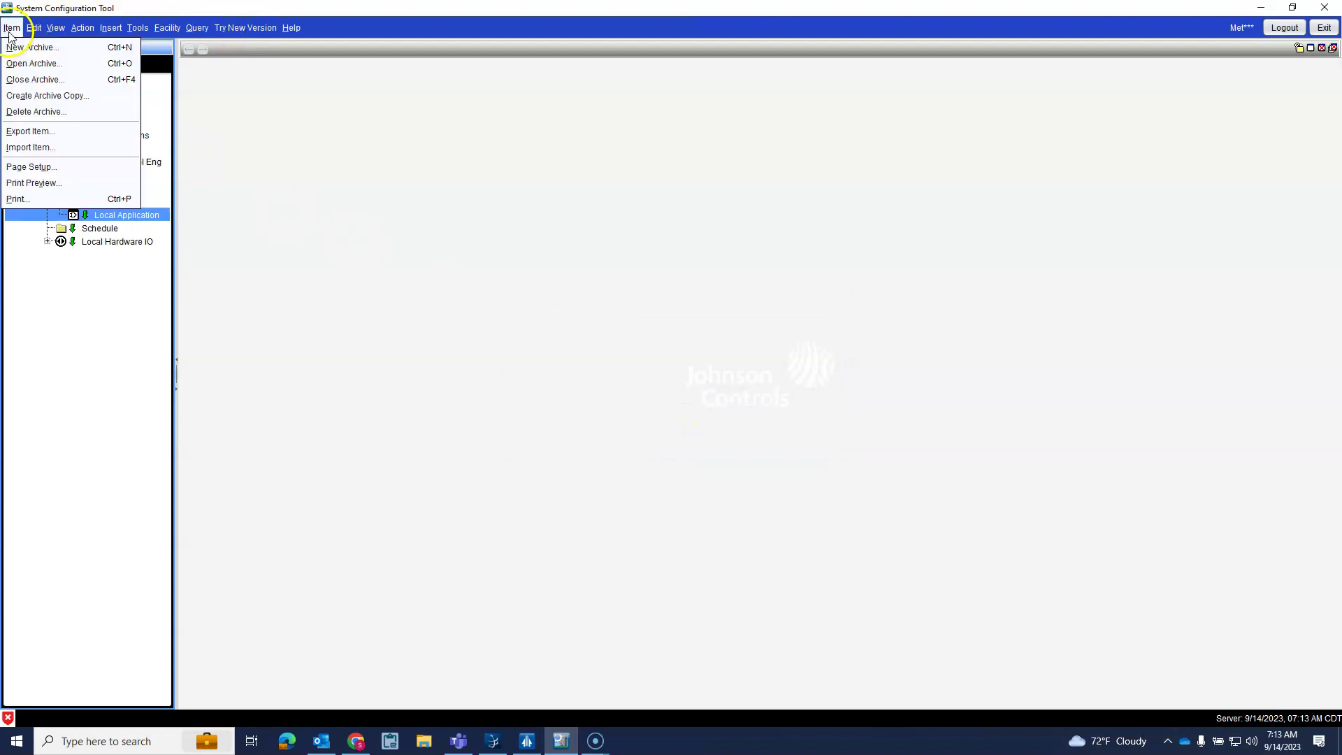
click(34, 64)
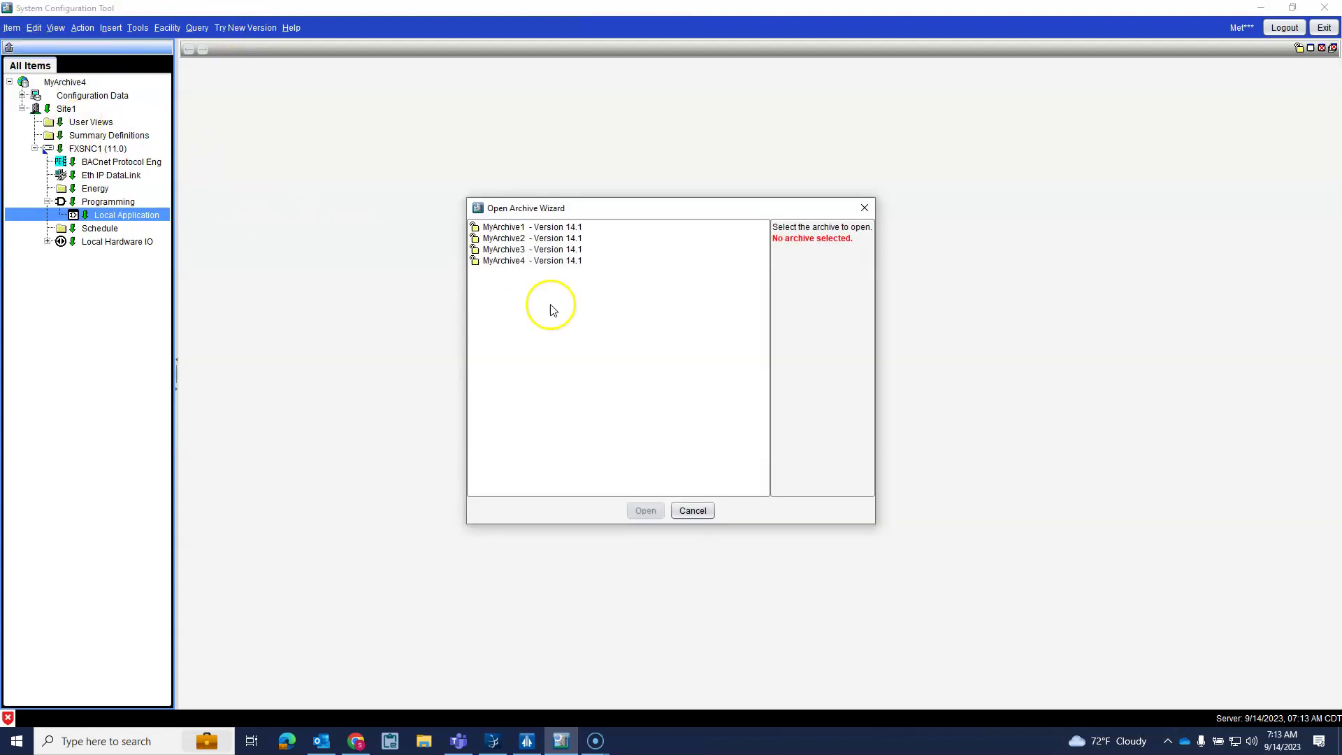
click(571, 265)
click(645, 510)
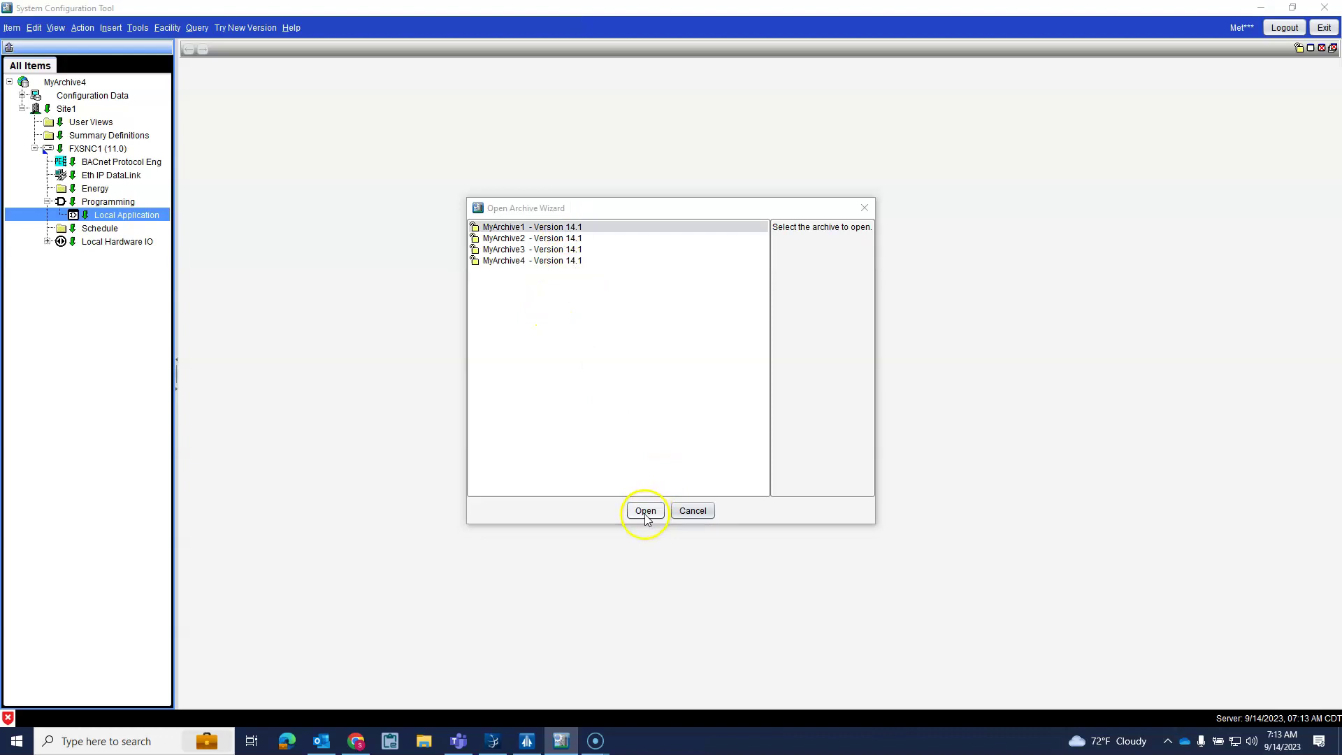
click(651, 398)
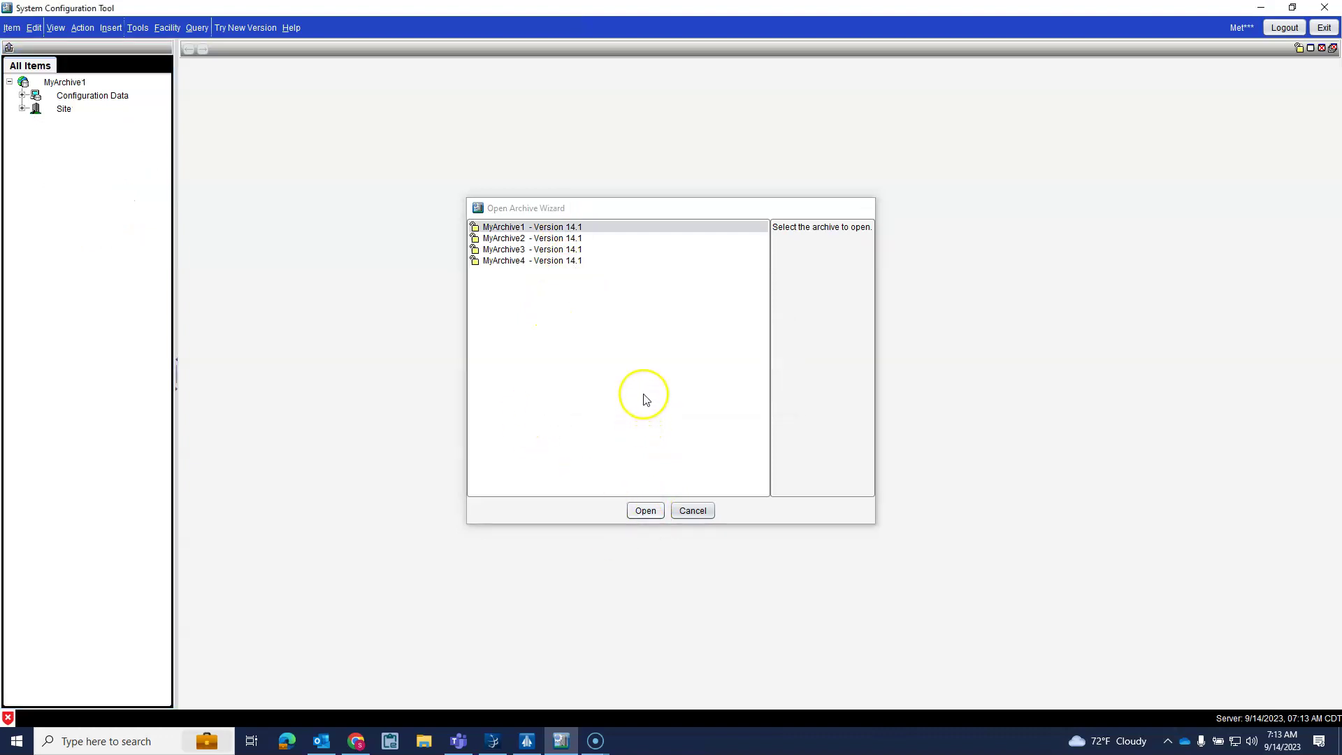
click(22, 108)
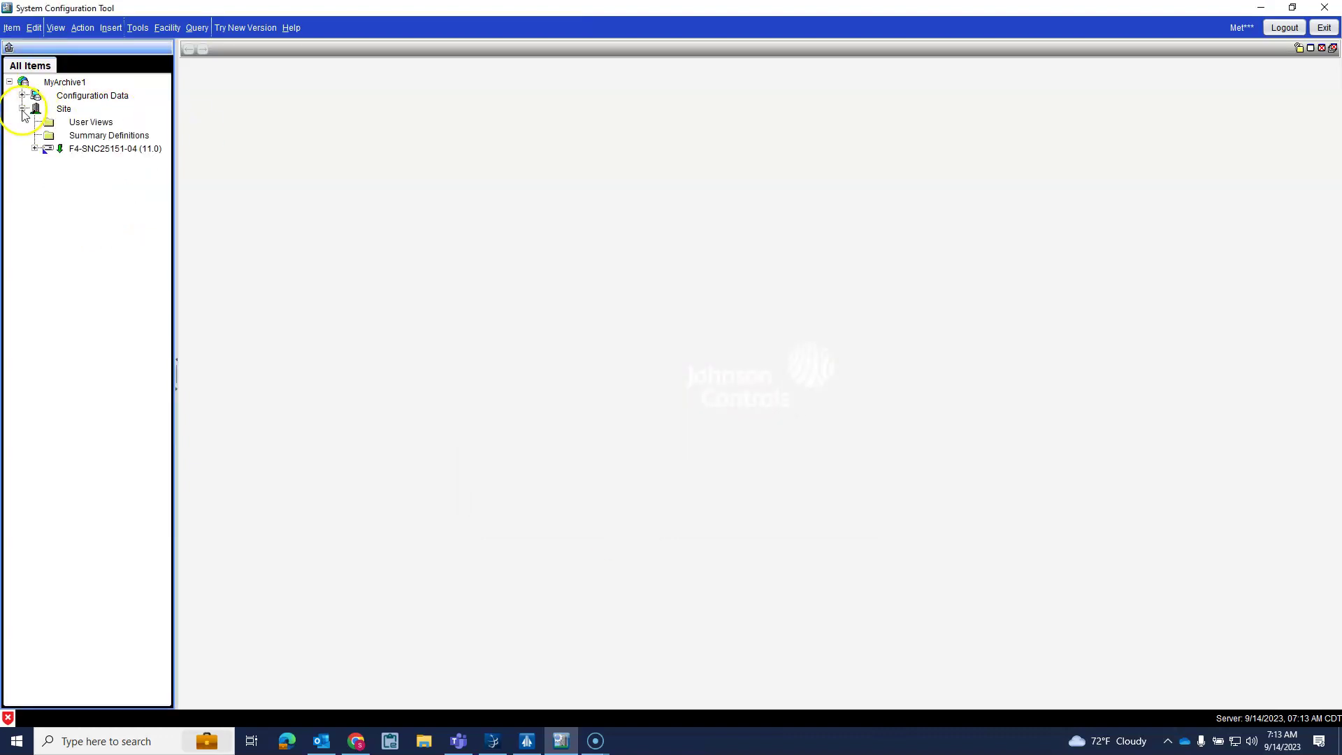
click(34, 148)
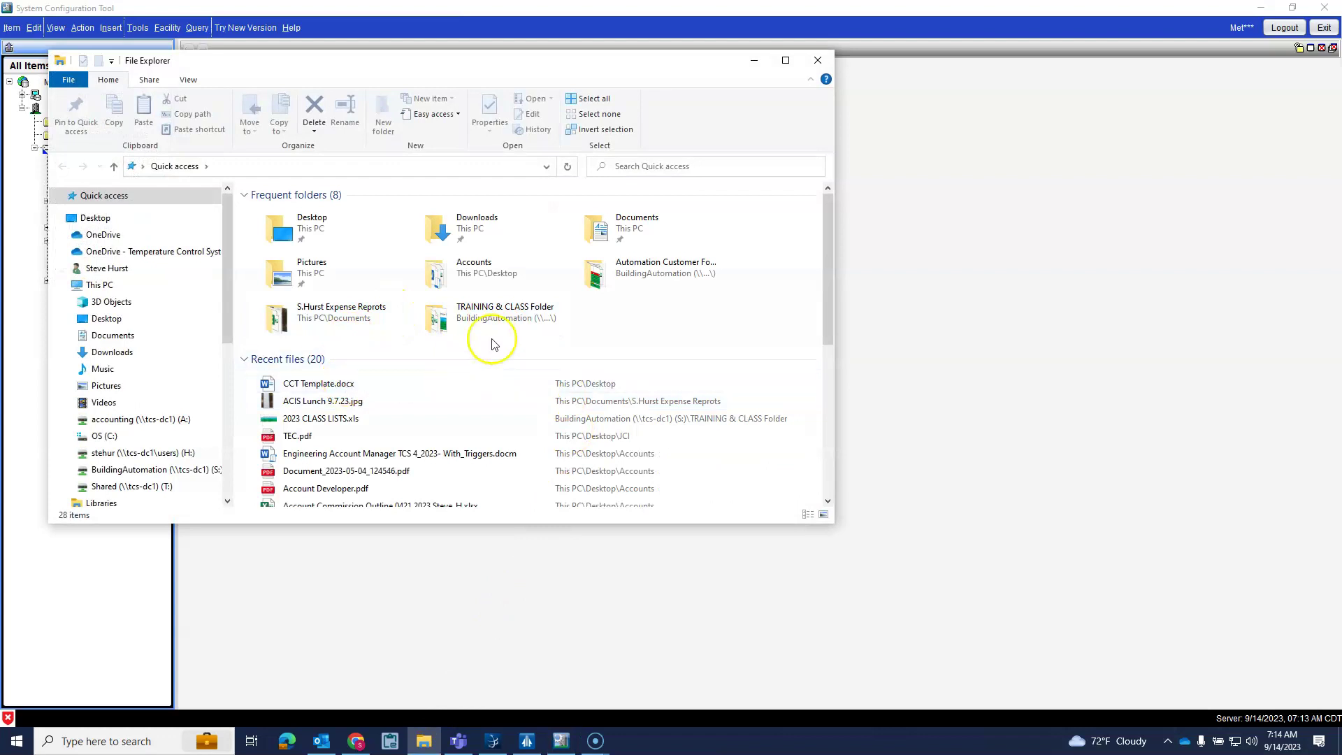
Step: Look through the Documents folder in File Explorer for the controller application file
click(473, 238)
double_click(626, 220)
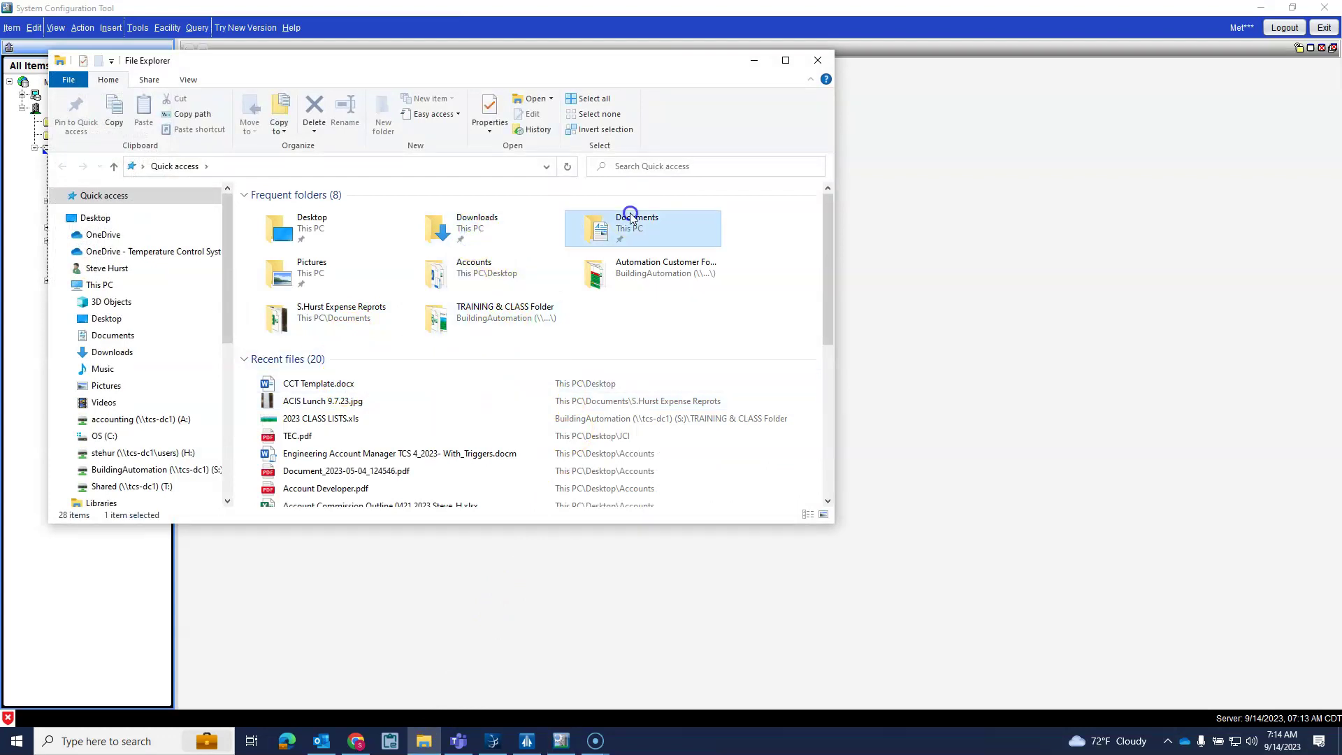
scroll(400, 440, down, 5)
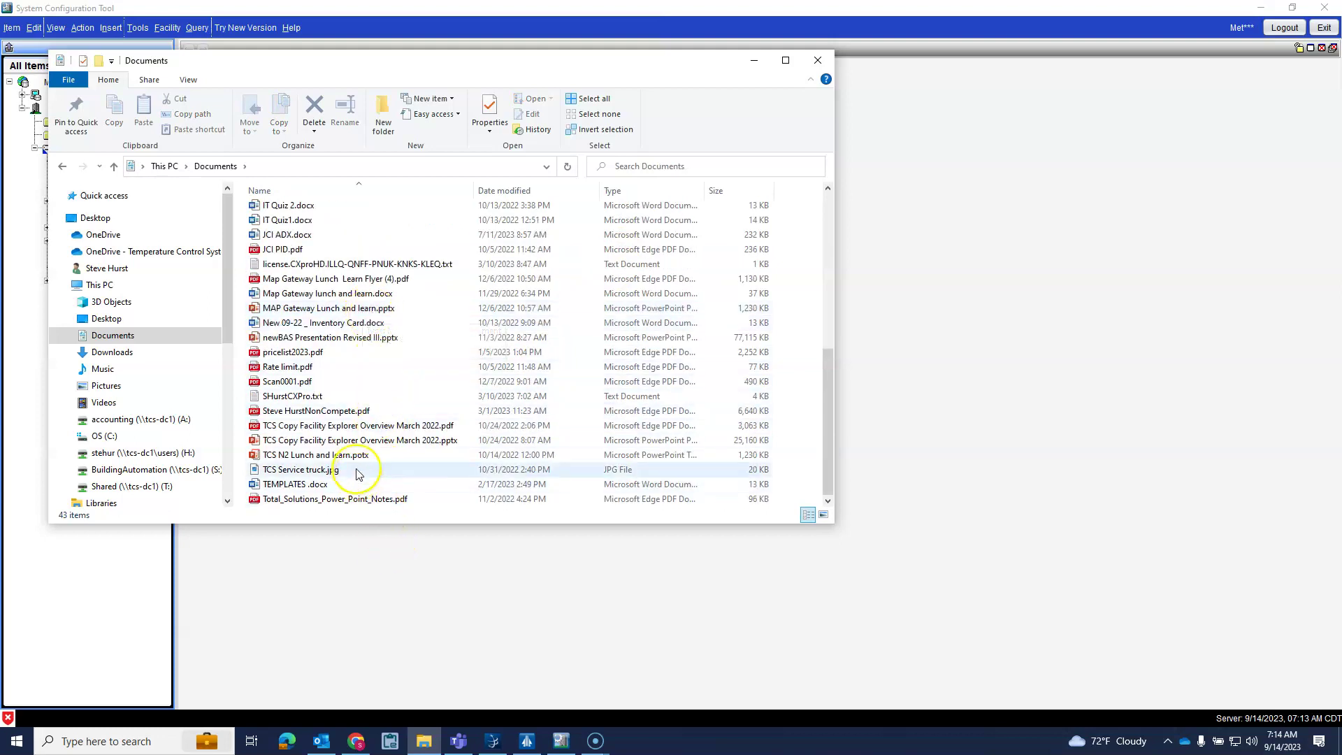
scroll(357, 461, up, 2)
scroll(357, 461, up, 2)
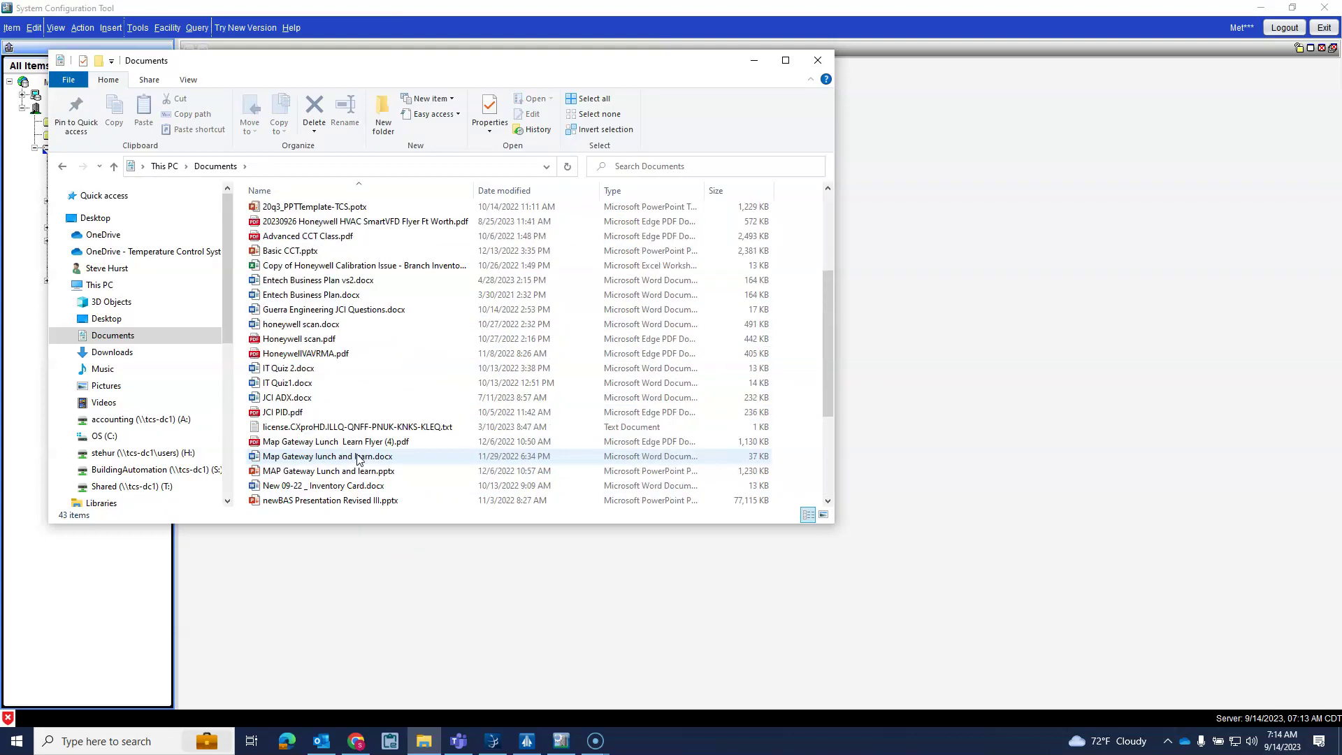
scroll(357, 458, up, 4)
scroll(363, 447, down, 4)
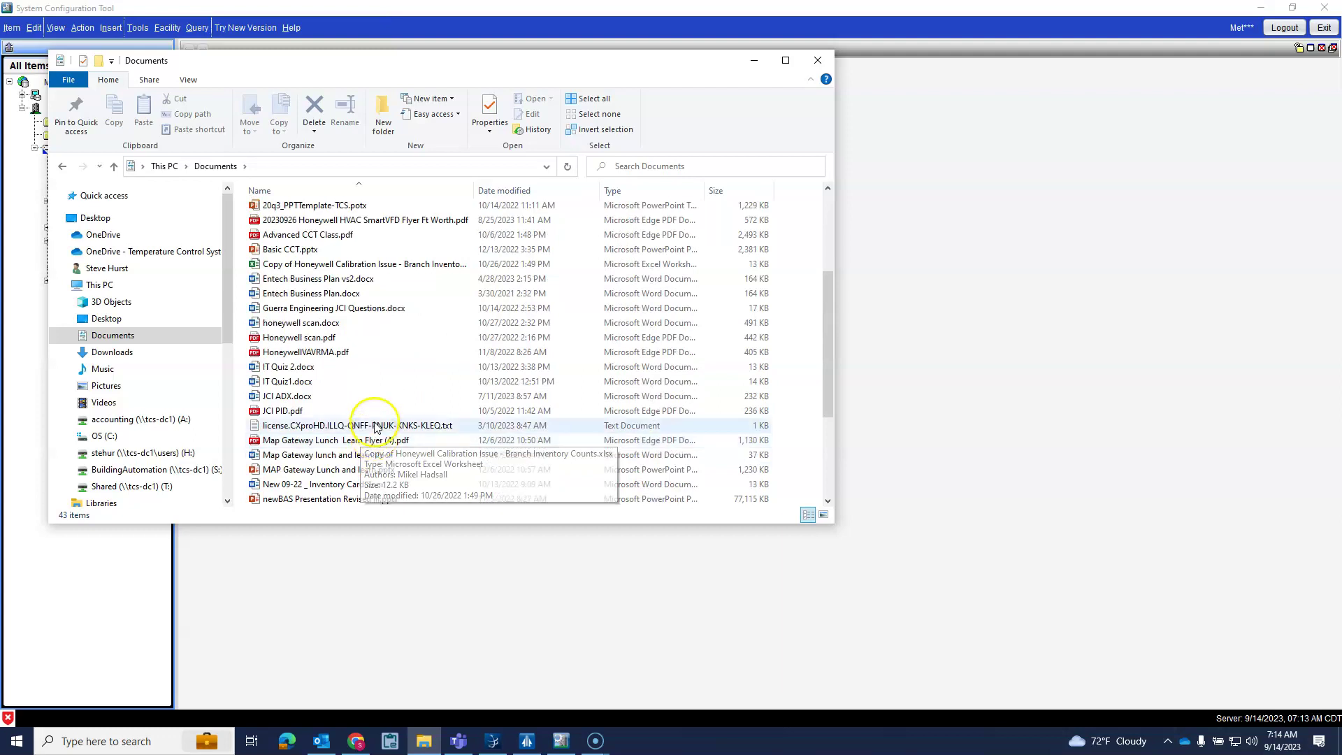
scroll(375, 423, up, 4)
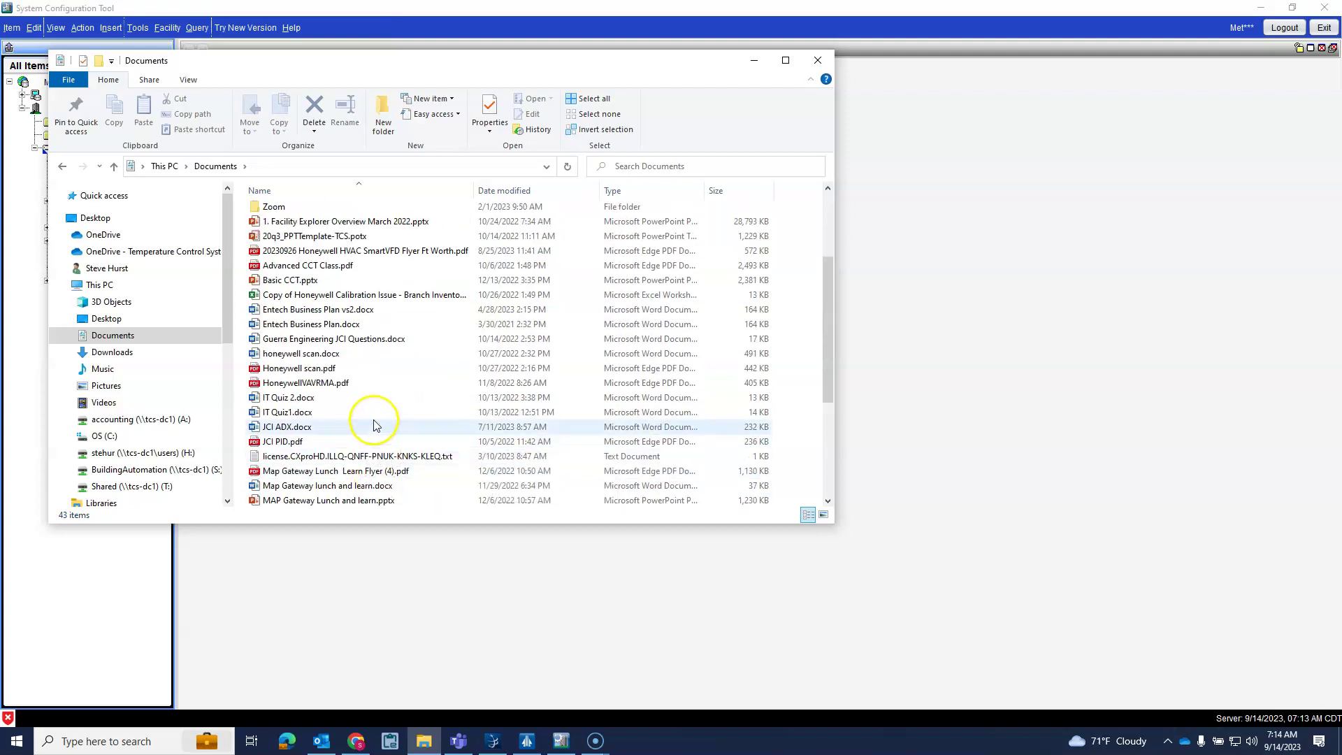
Step: Find SNC.caf in the Desktop folder, open it in Controller Configuration Tool, and close the File Explorer window
click(115, 323)
scroll(360, 447, down, 8)
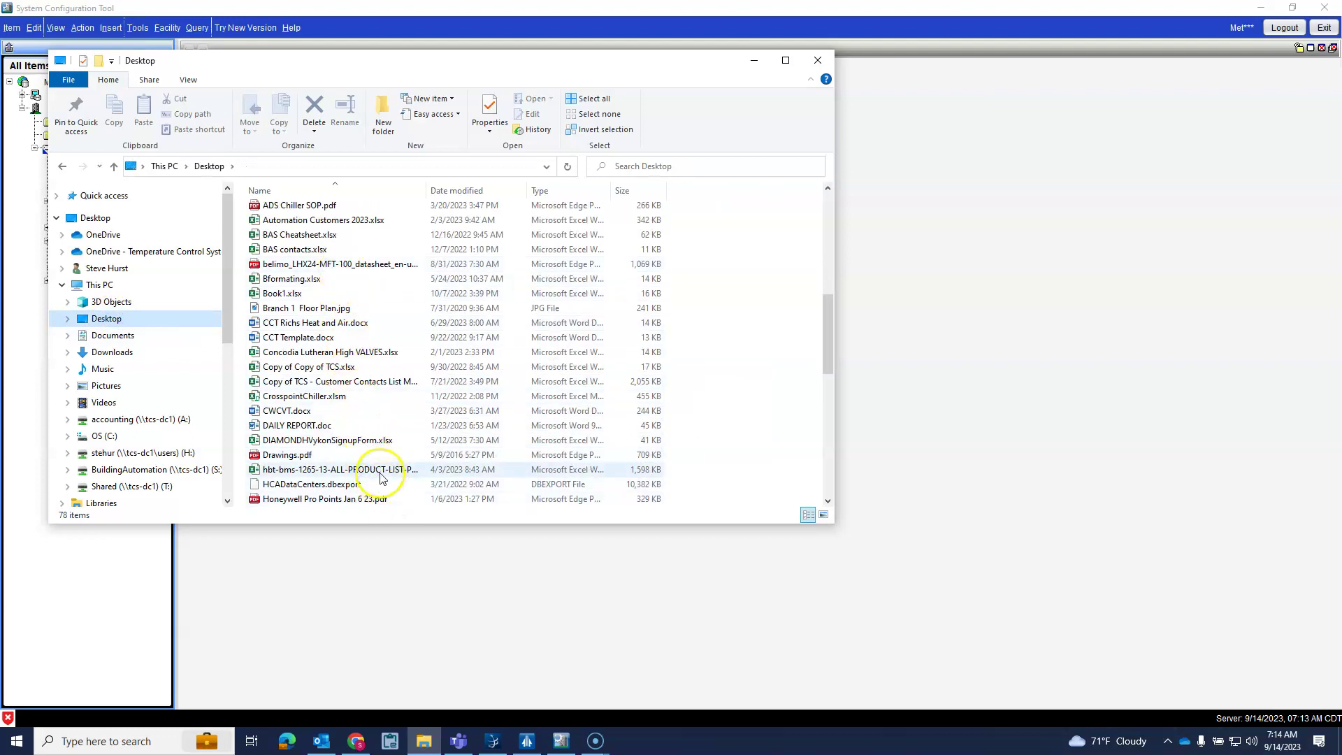
scroll(380, 477, down, 4)
scroll(381, 481, down, 6)
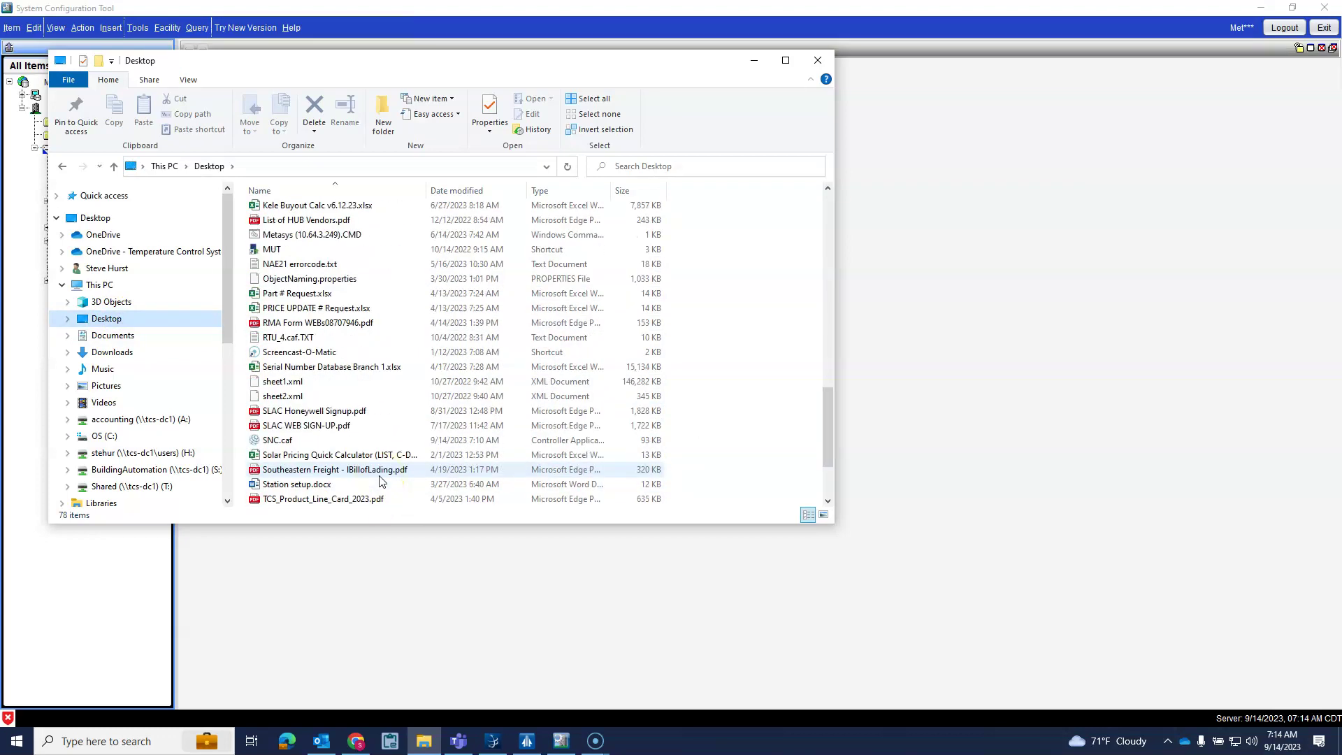
scroll(370, 482, up, 1)
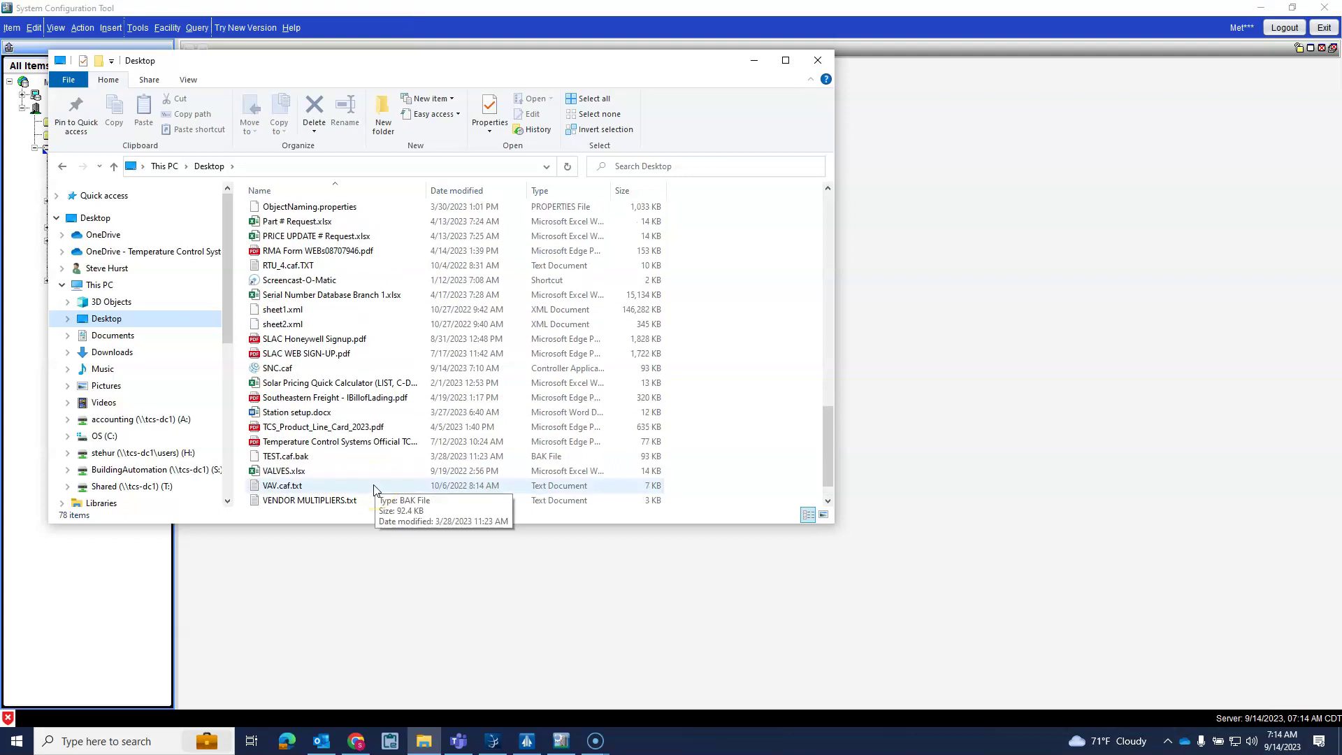
double_click(297, 373)
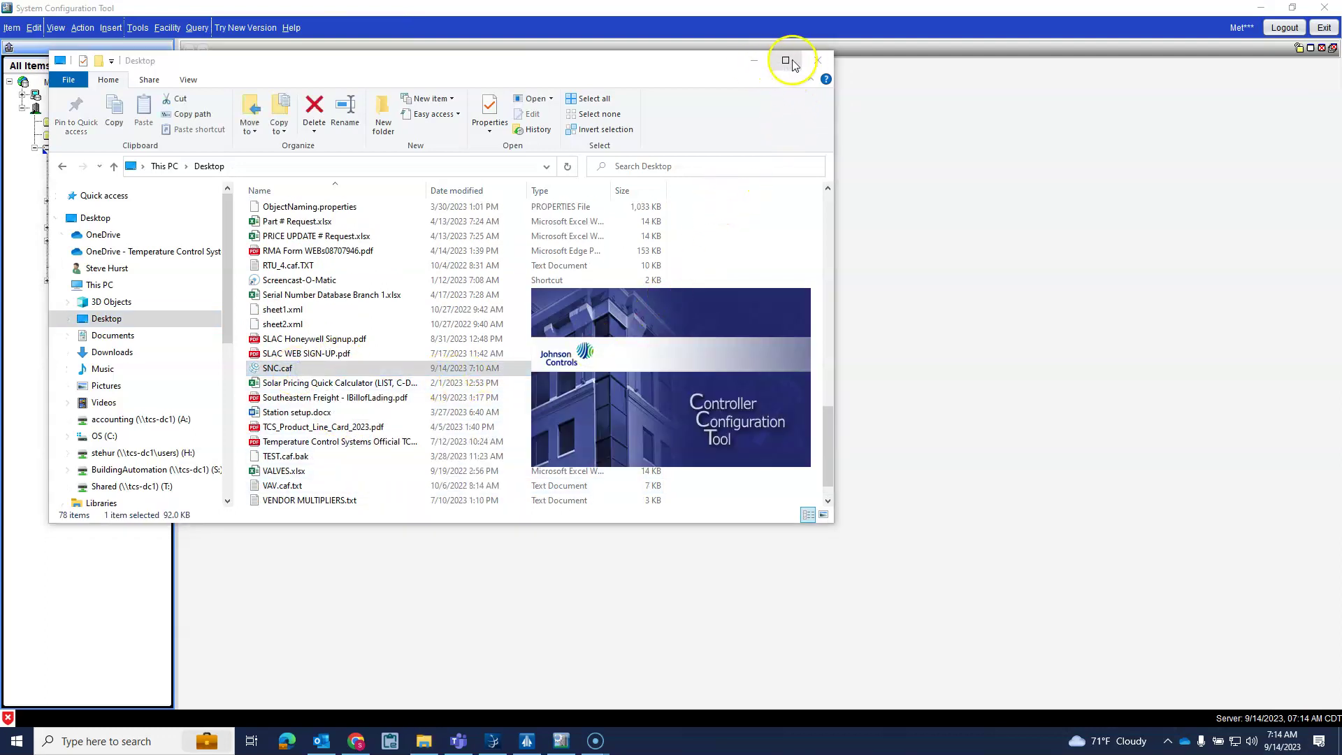
click(816, 60)
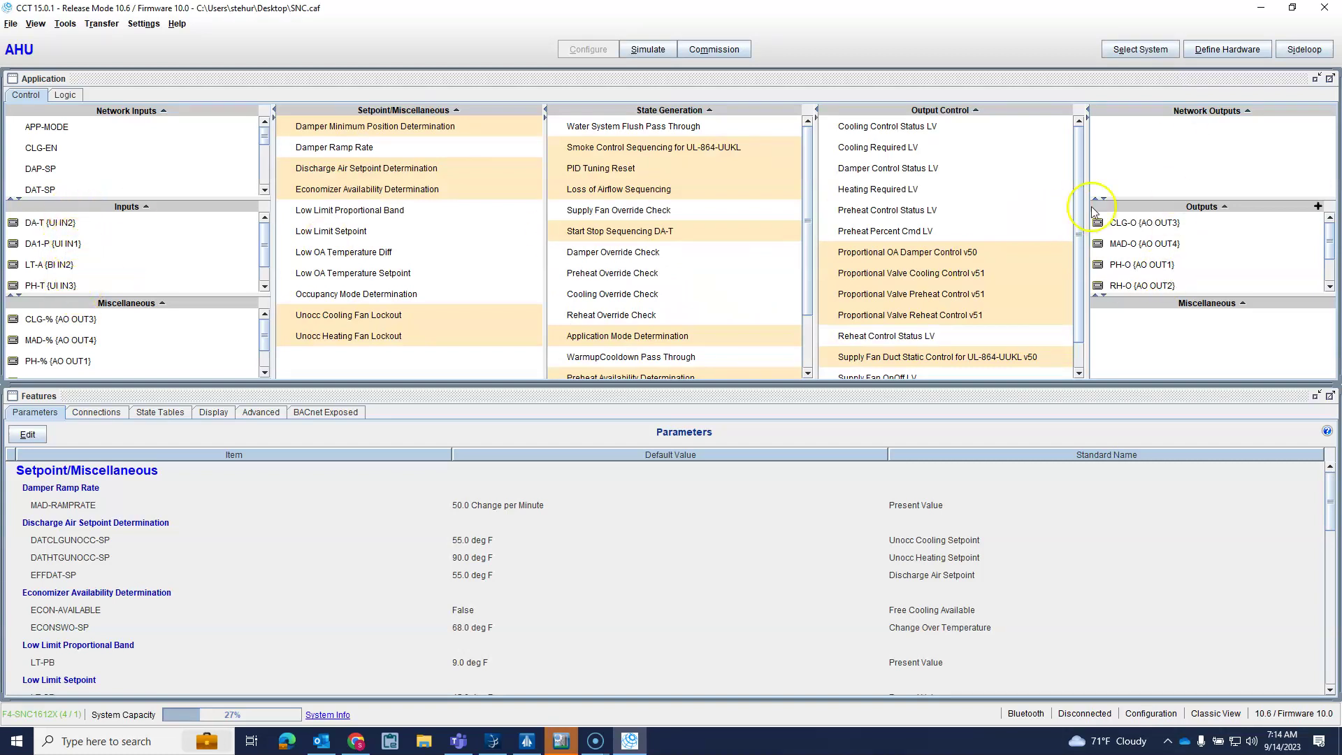
Step: Change the AHU application's field device to F4-SNC2515X in the hardware definition
click(1219, 48)
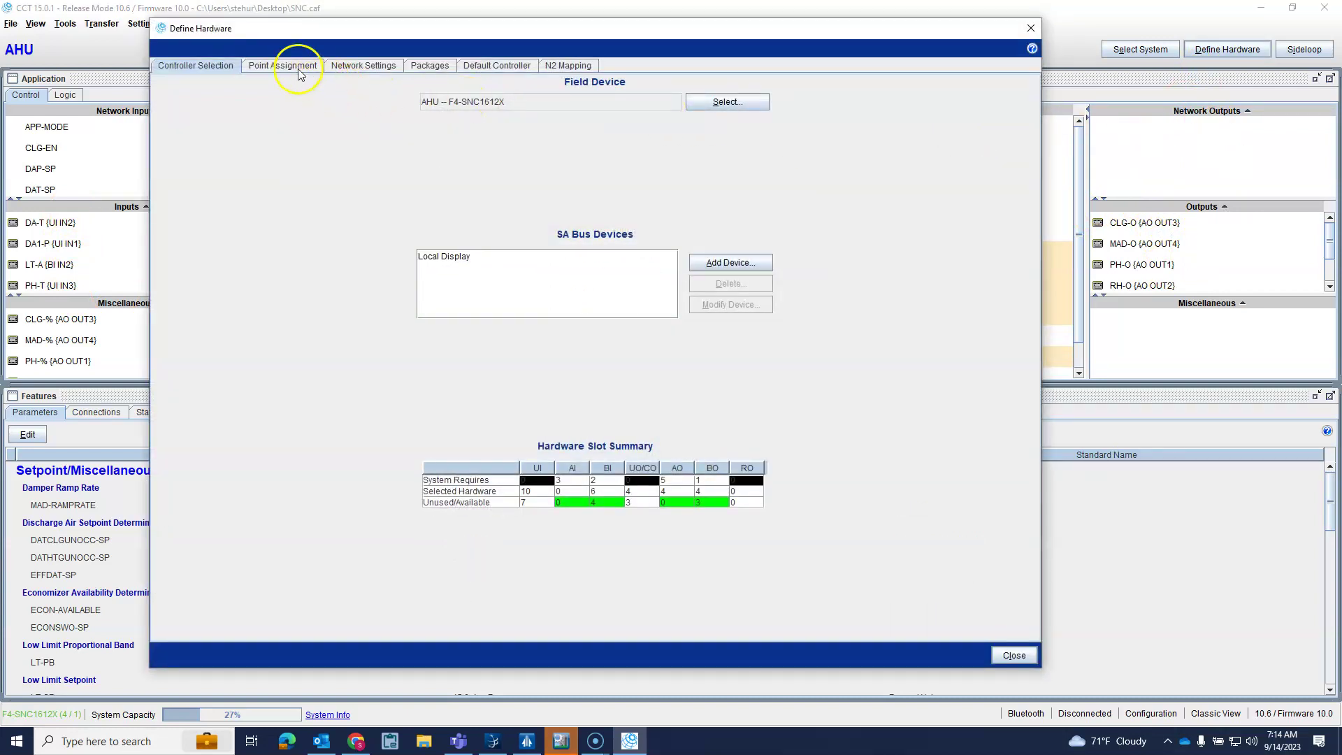
click(724, 103)
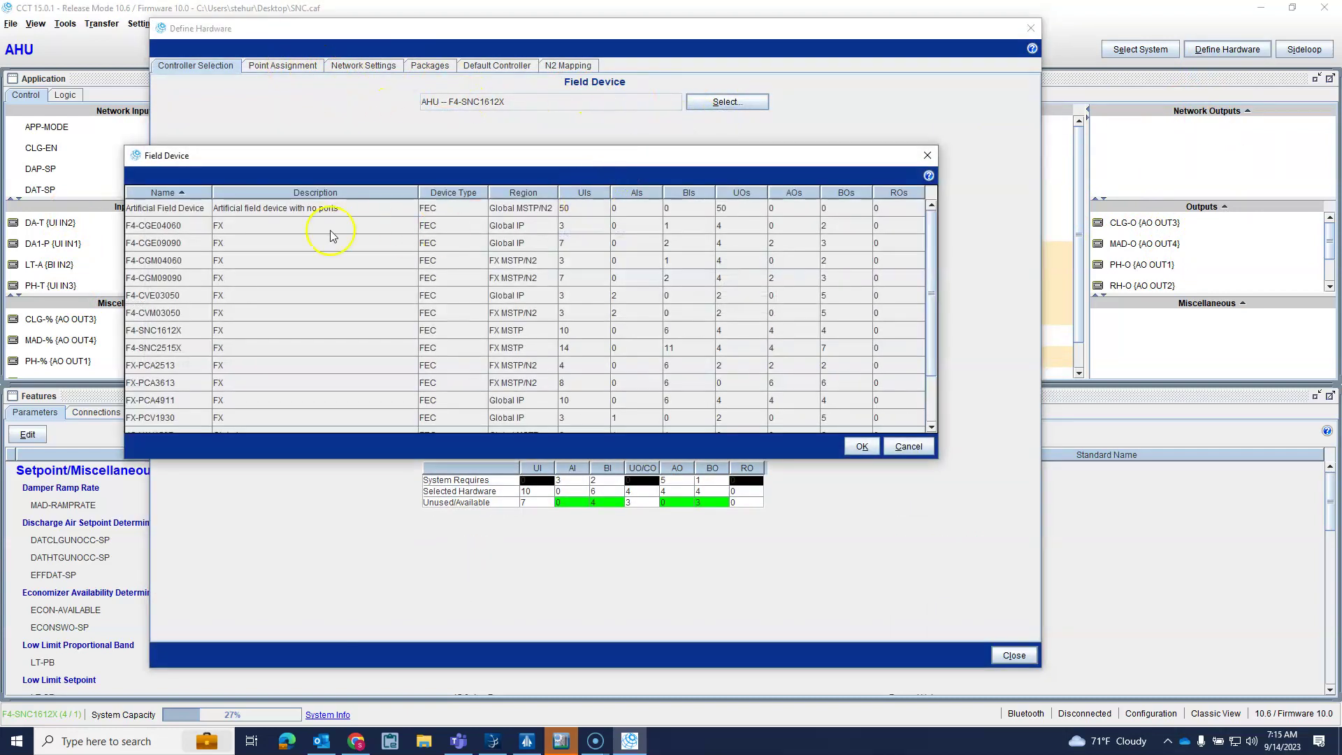
click(177, 353)
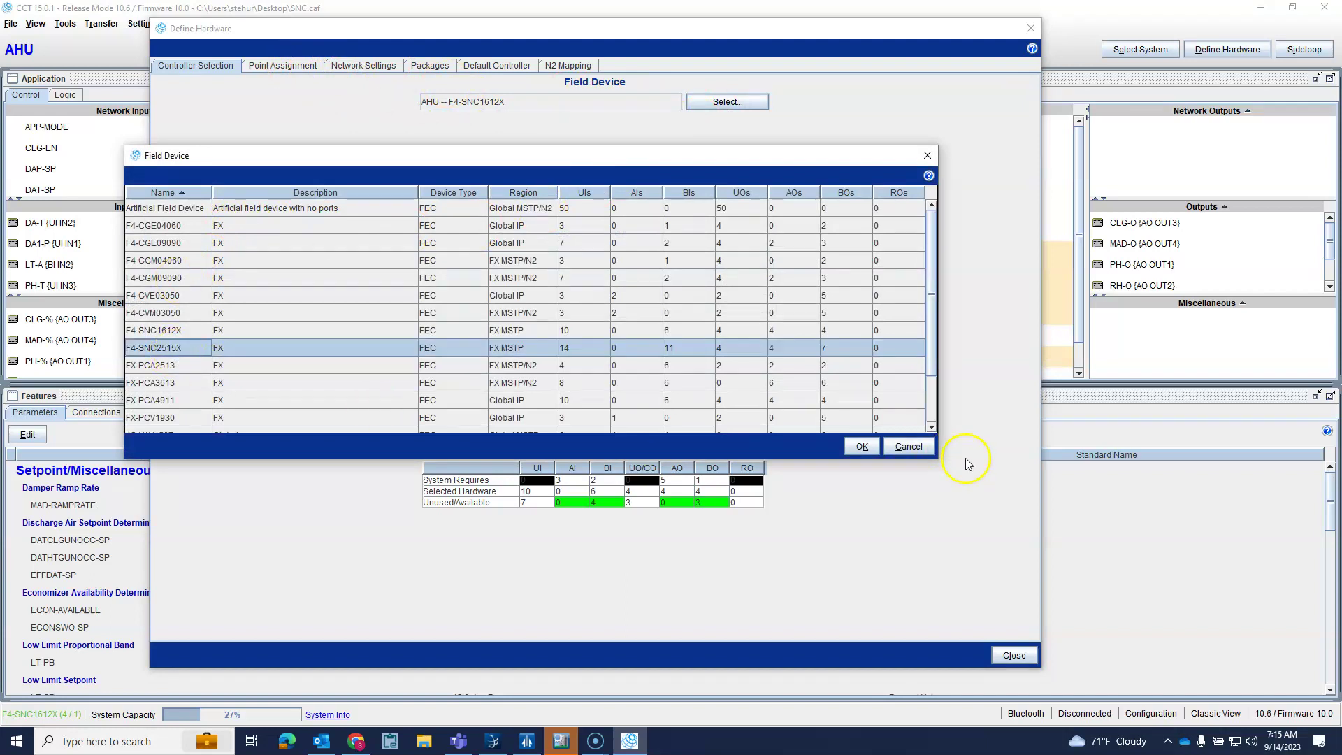
click(871, 453)
click(697, 396)
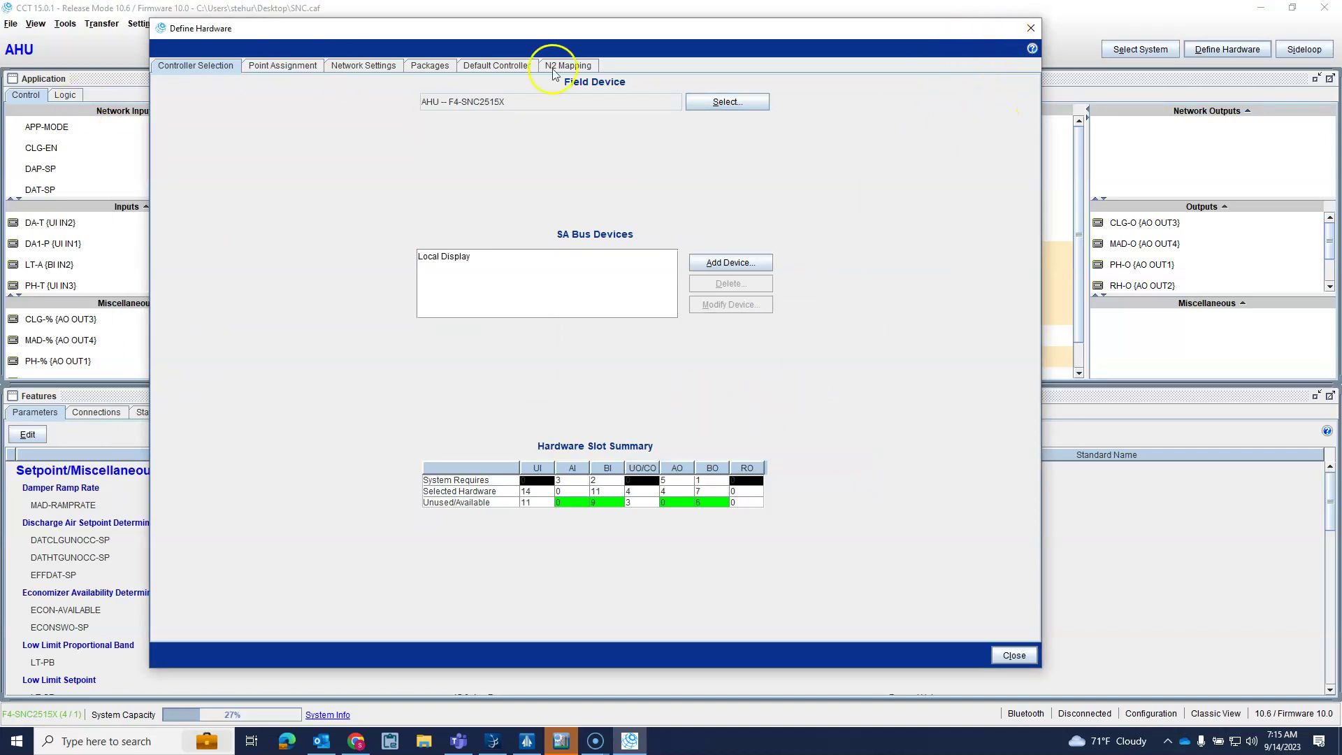
click(1030, 28)
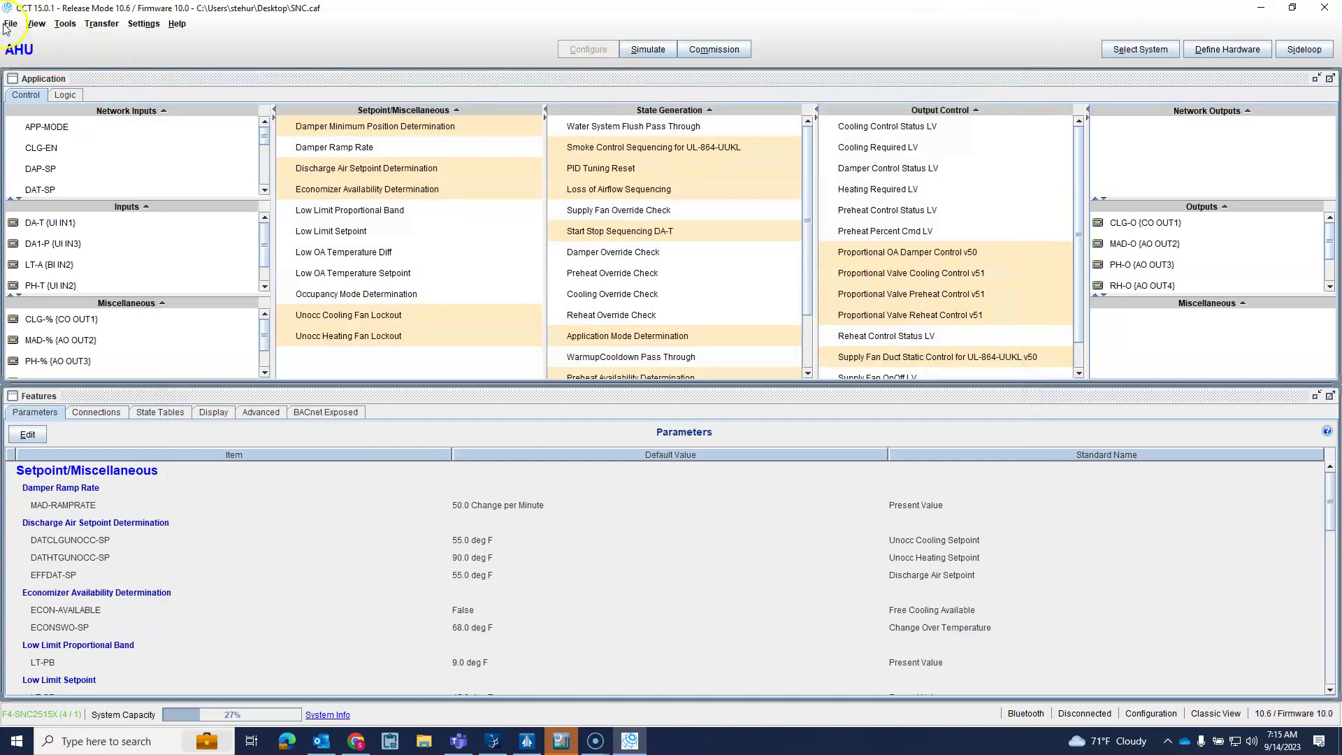
click(9, 24)
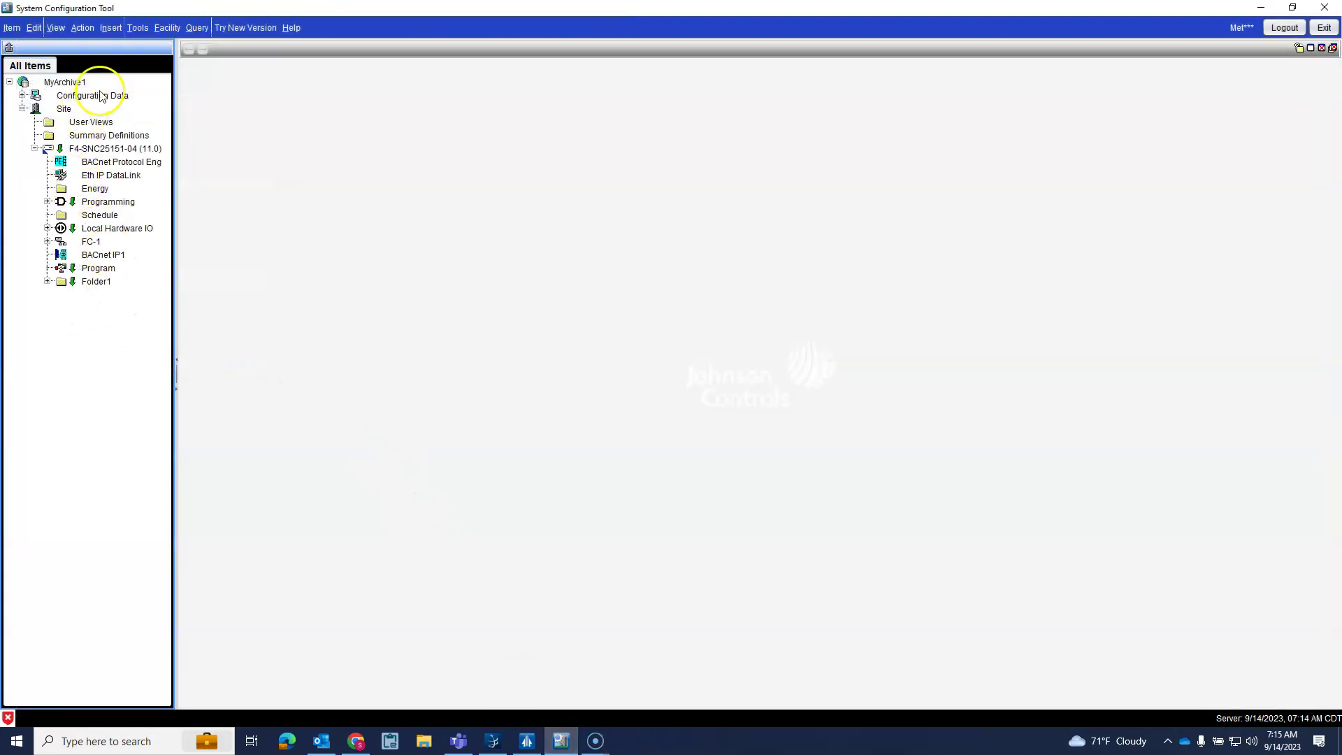
Step: Switch to System Configuration Tool, open the MyArchive4 archive again, and expand Site1
click(12, 27)
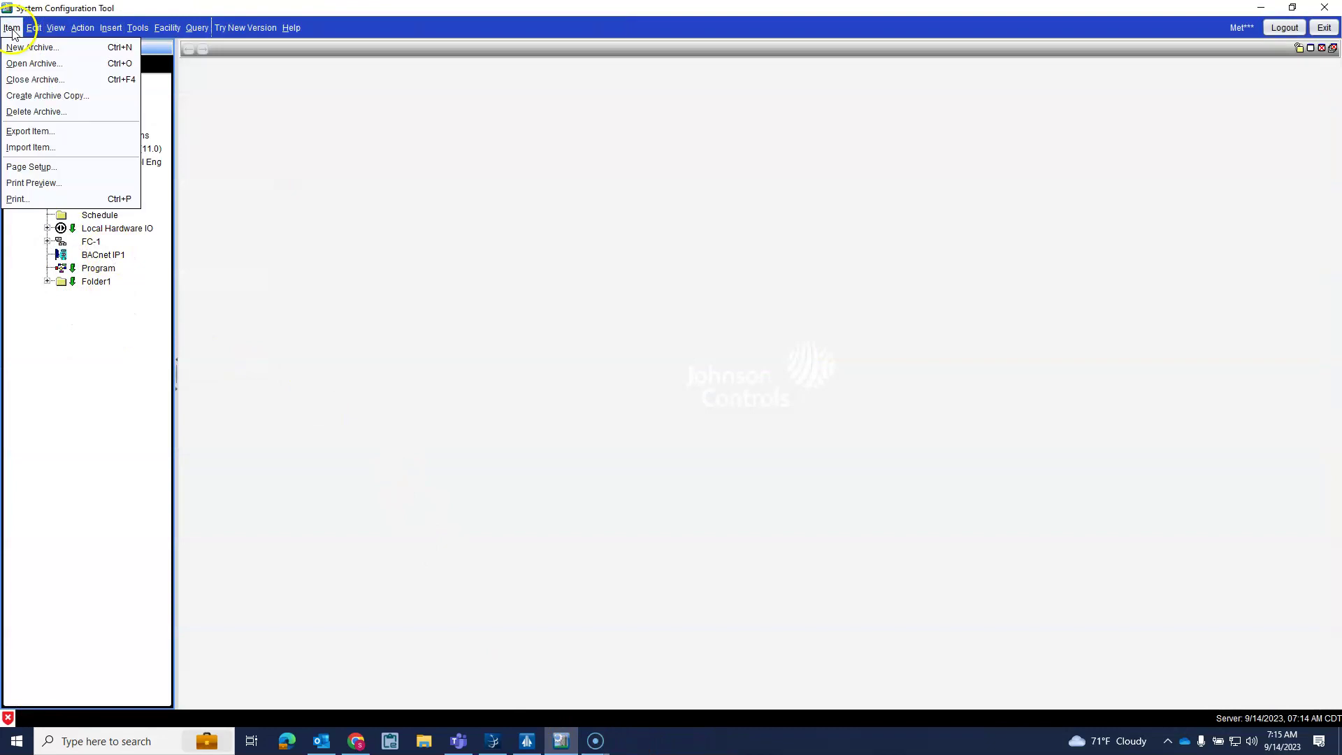
click(28, 63)
click(559, 262)
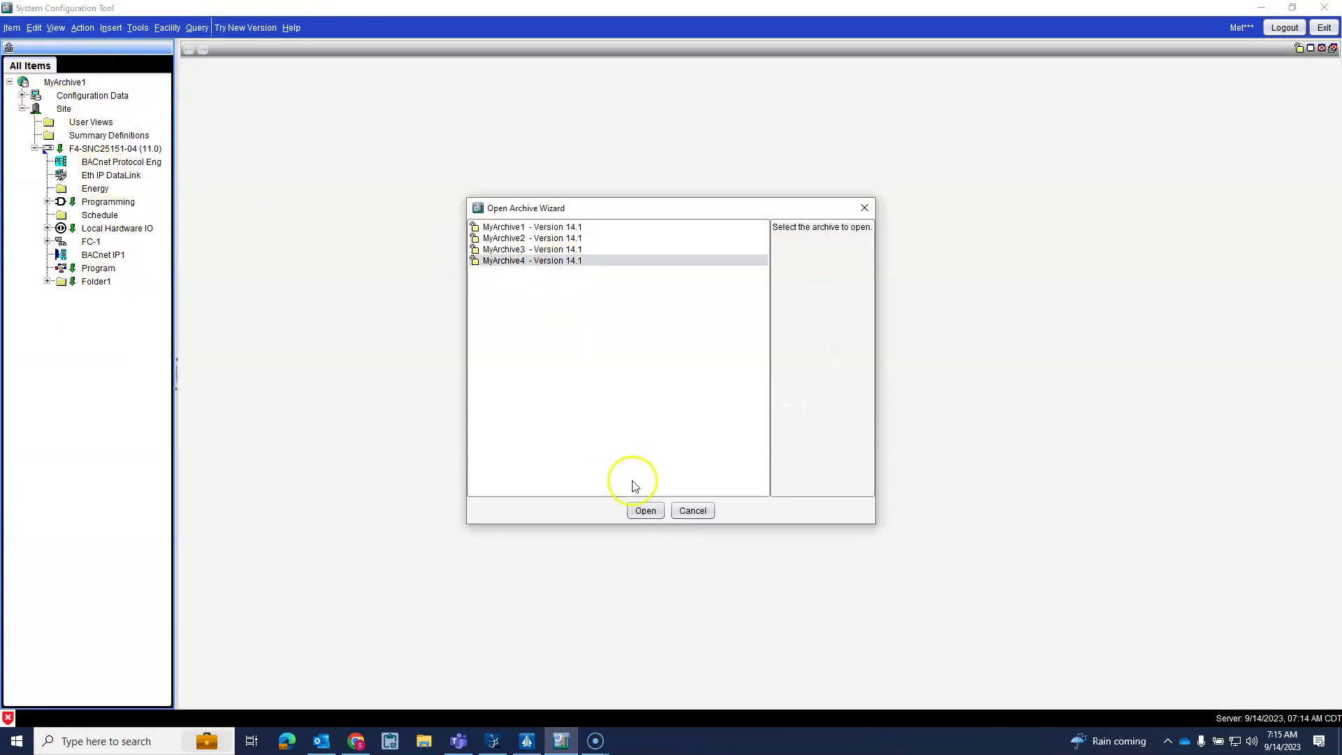
click(642, 510)
click(651, 398)
click(22, 108)
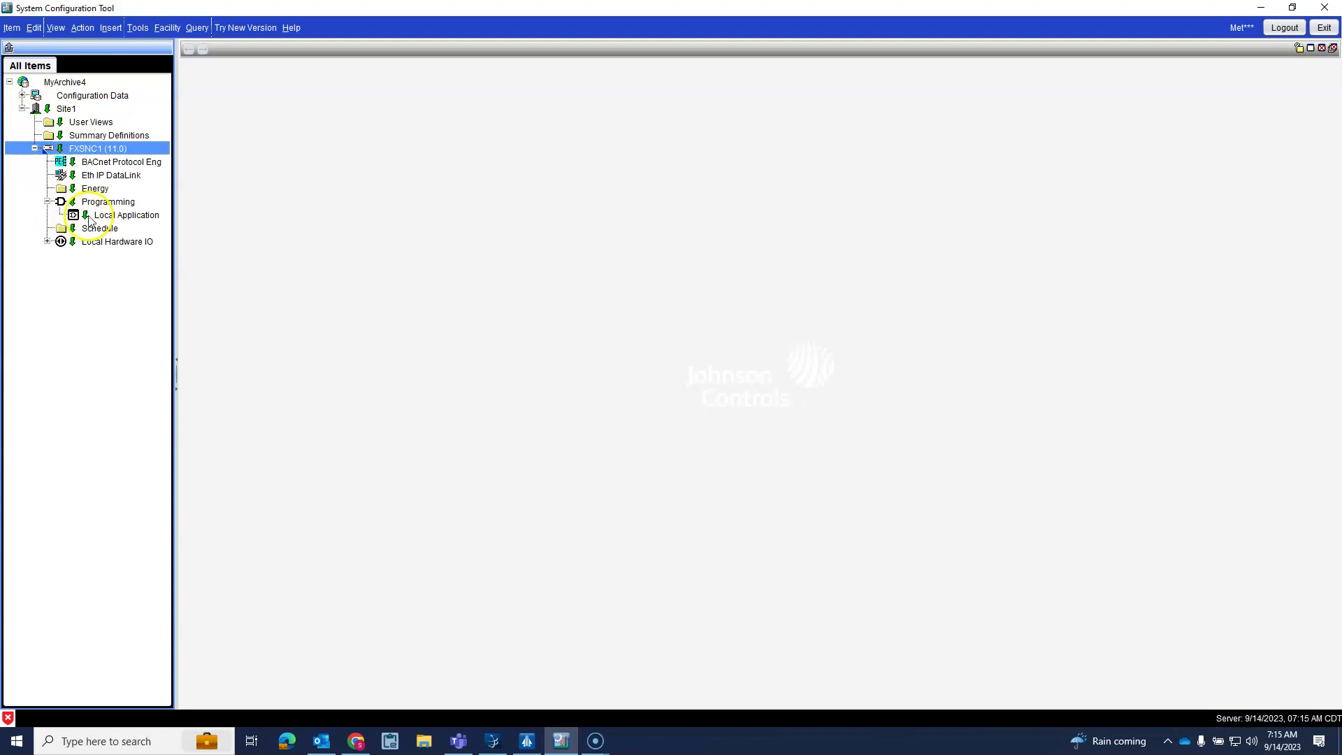
Step: Import SNC.caf from the Desktop into the FXSNC1 device's local application
right_click(96, 214)
click(130, 230)
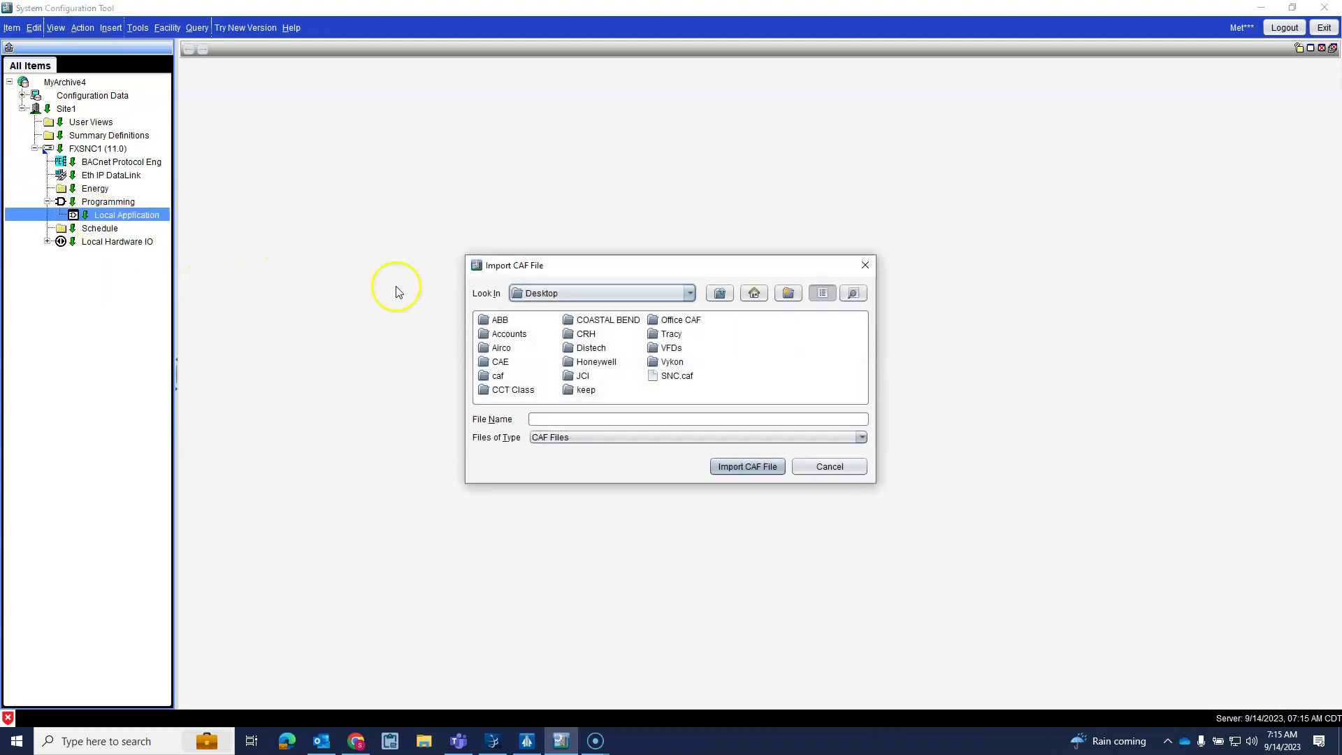
click(675, 375)
click(745, 464)
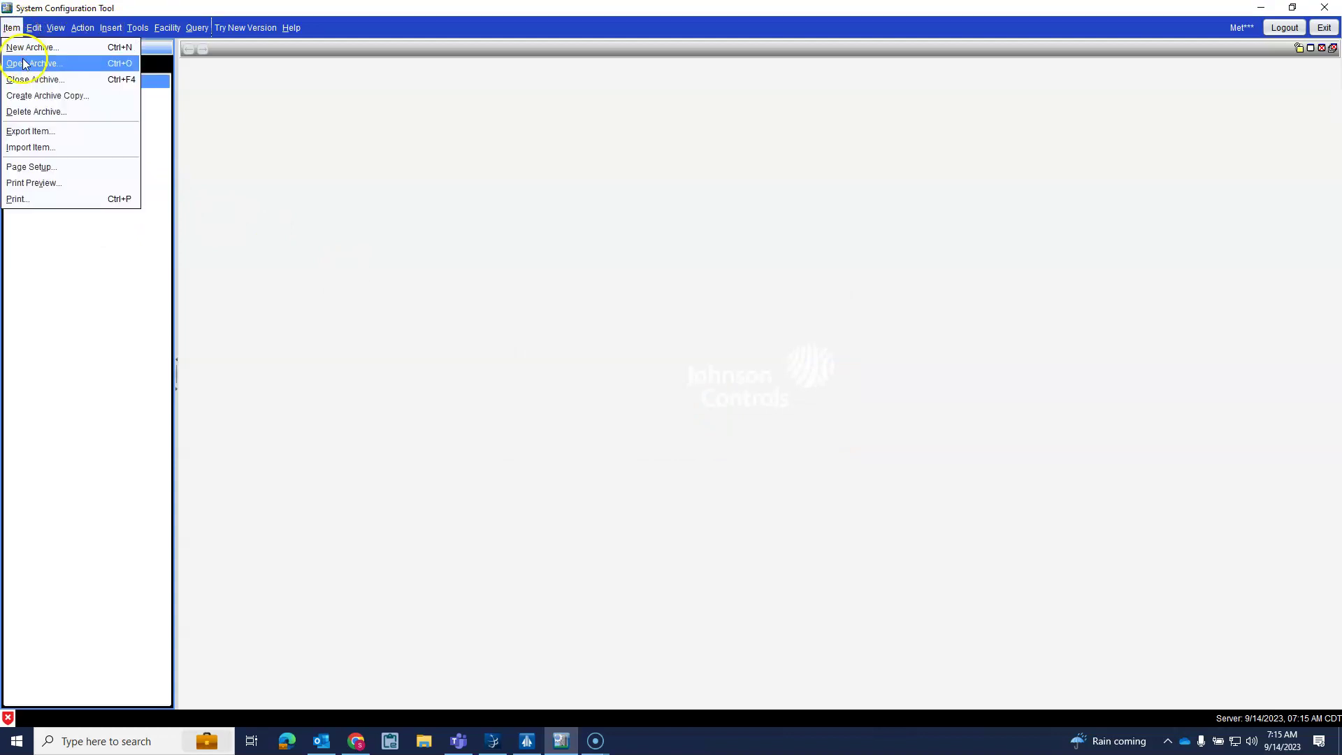
Step: Open the MyArchive1 archive in place of the current one and expand Site and its F4-SNC25151-04 device
click(32, 63)
click(516, 226)
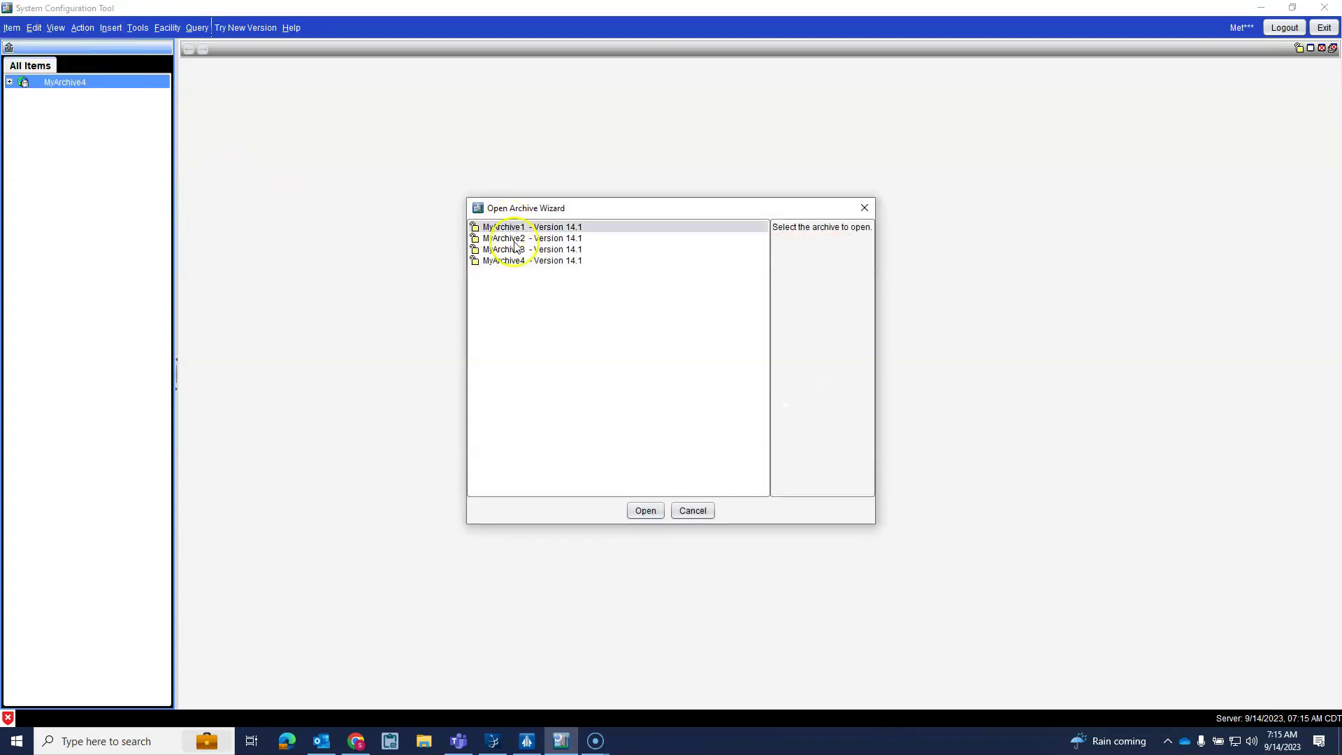
click(645, 509)
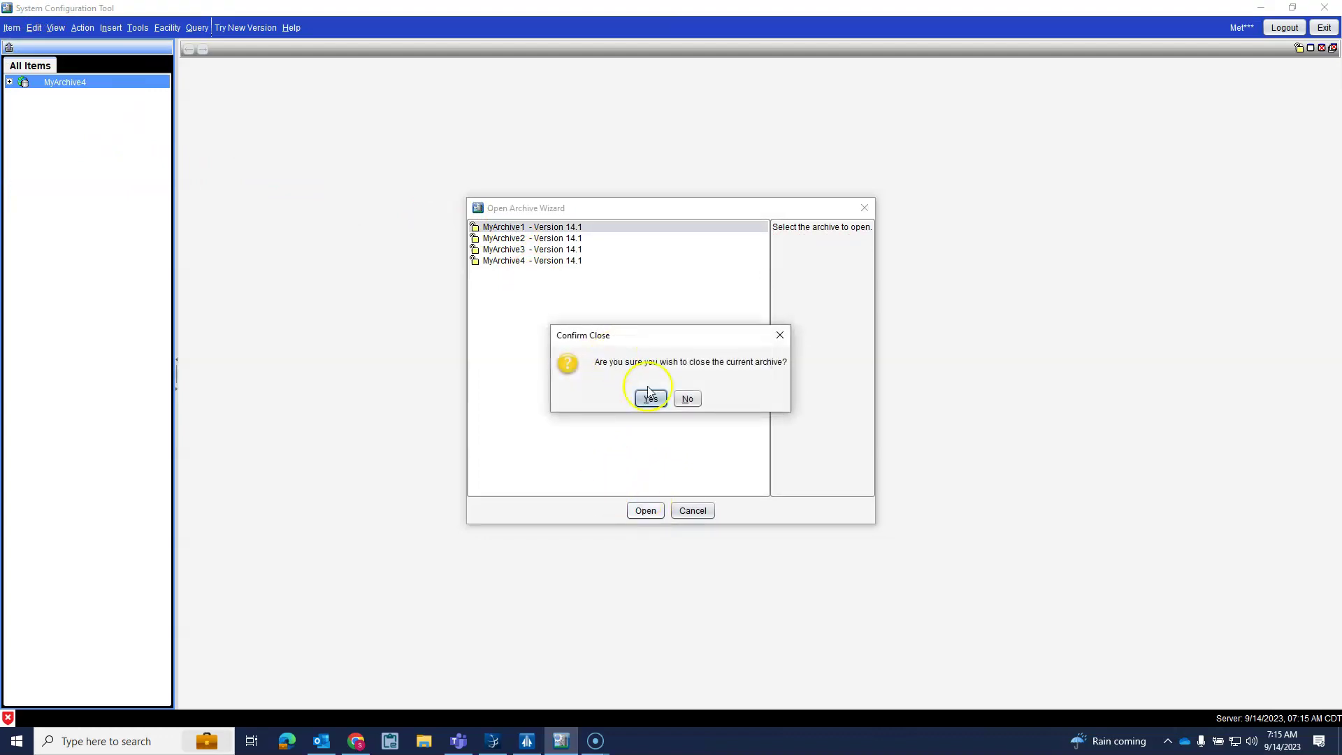
click(650, 397)
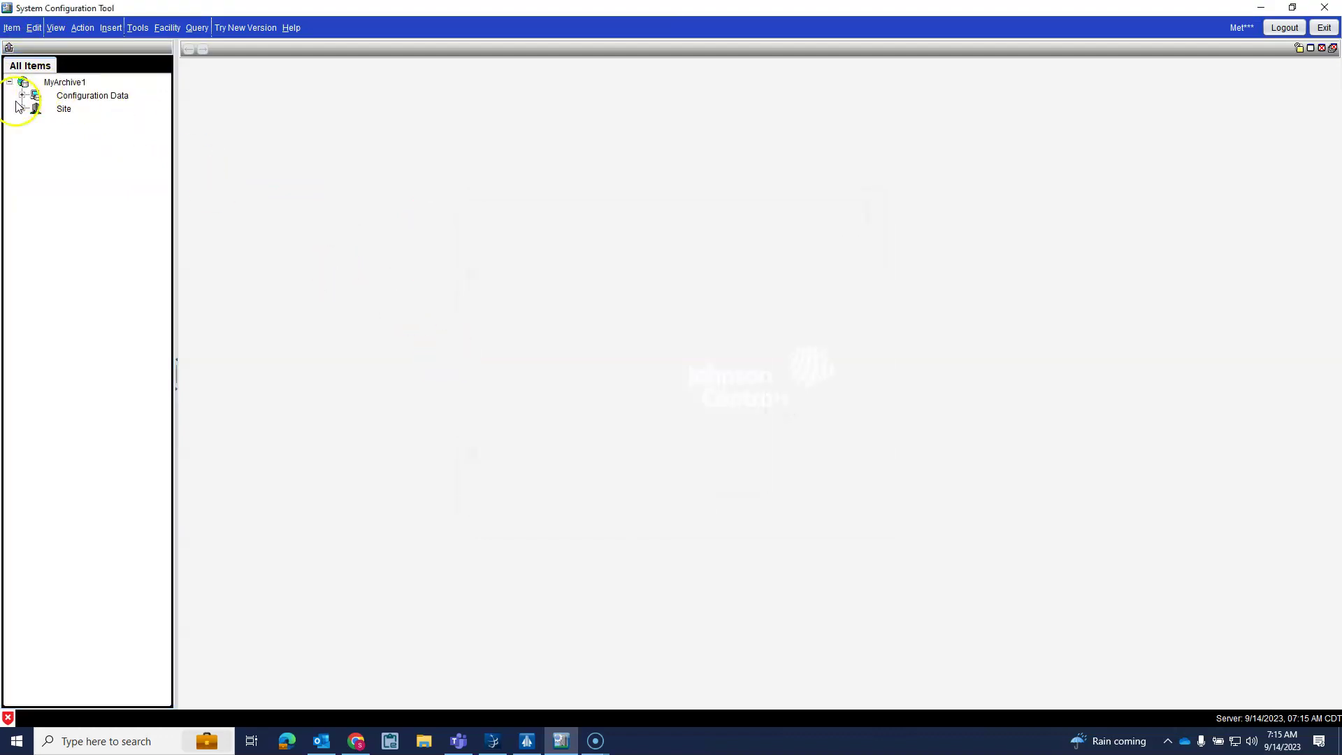
click(23, 109)
click(35, 148)
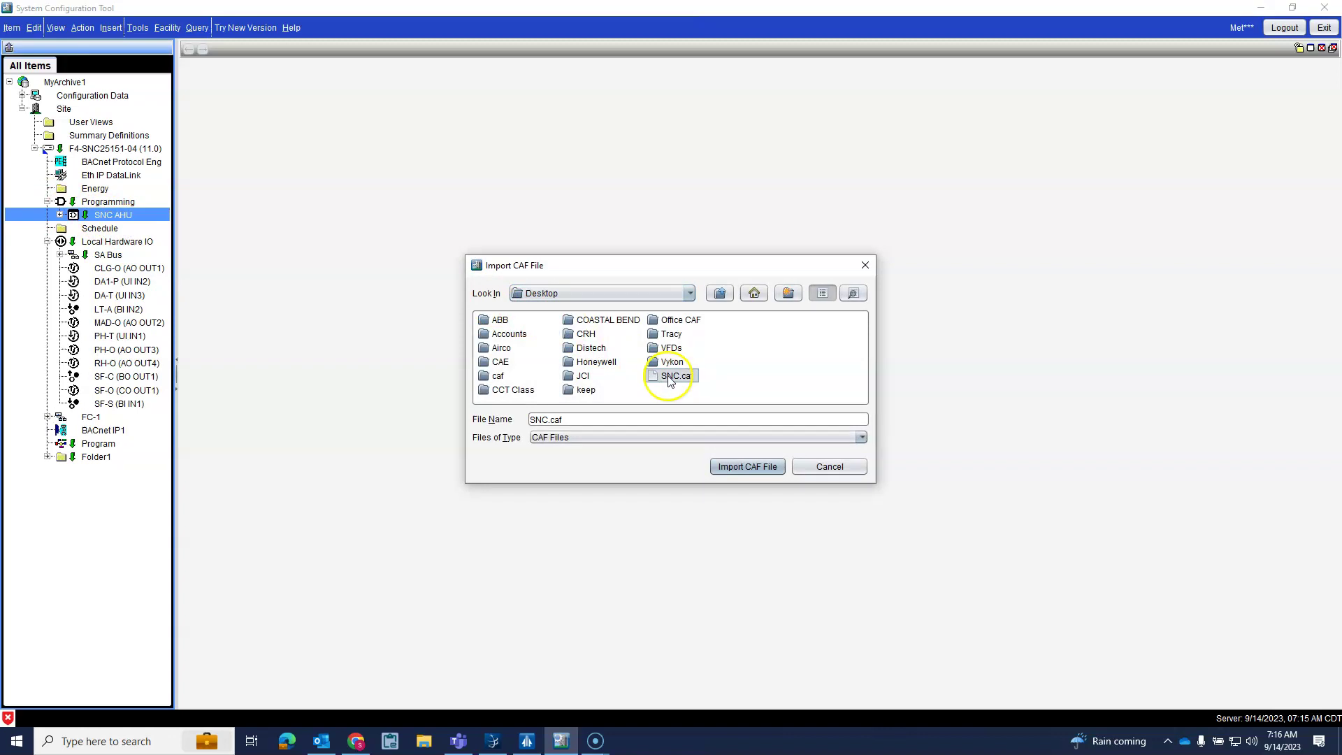
Step: Try to import SNC.caf from the Desktop for the SNC AHU application under the F4-SNC25151-04 device's Programming
click(752, 466)
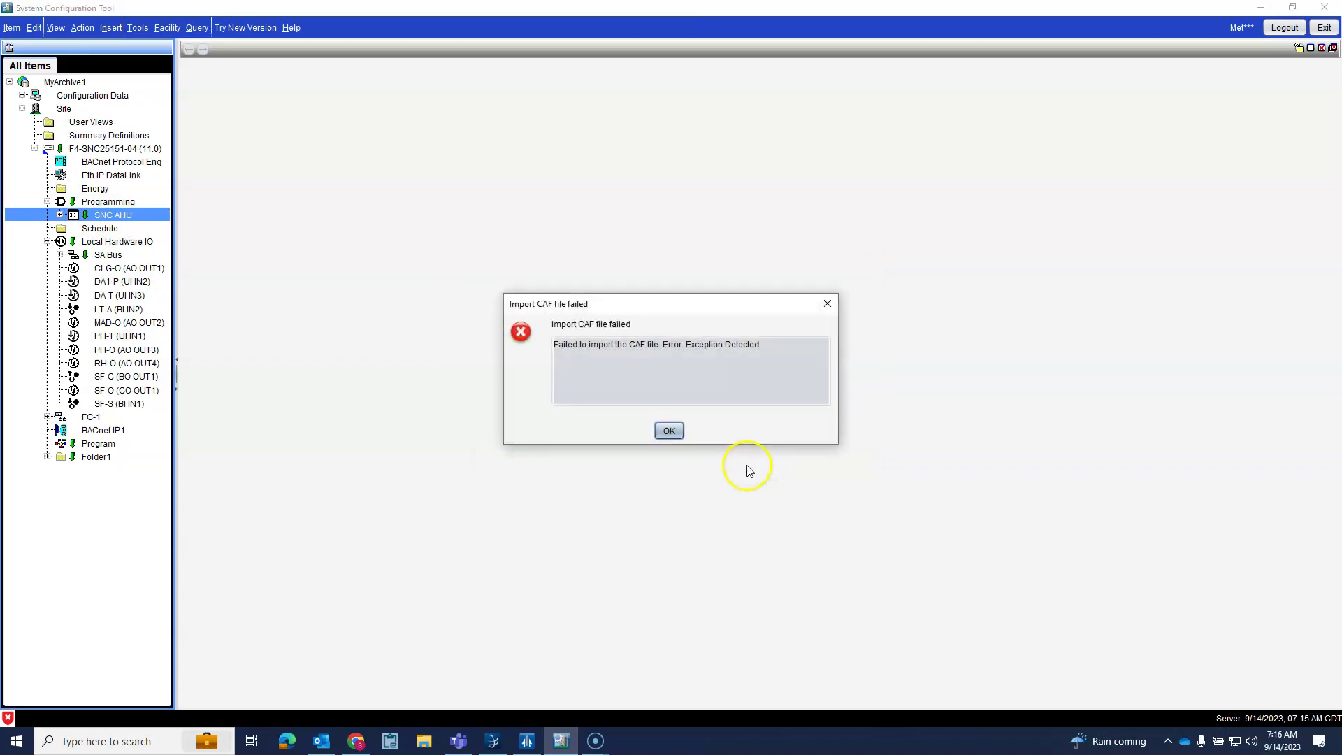
click(668, 431)
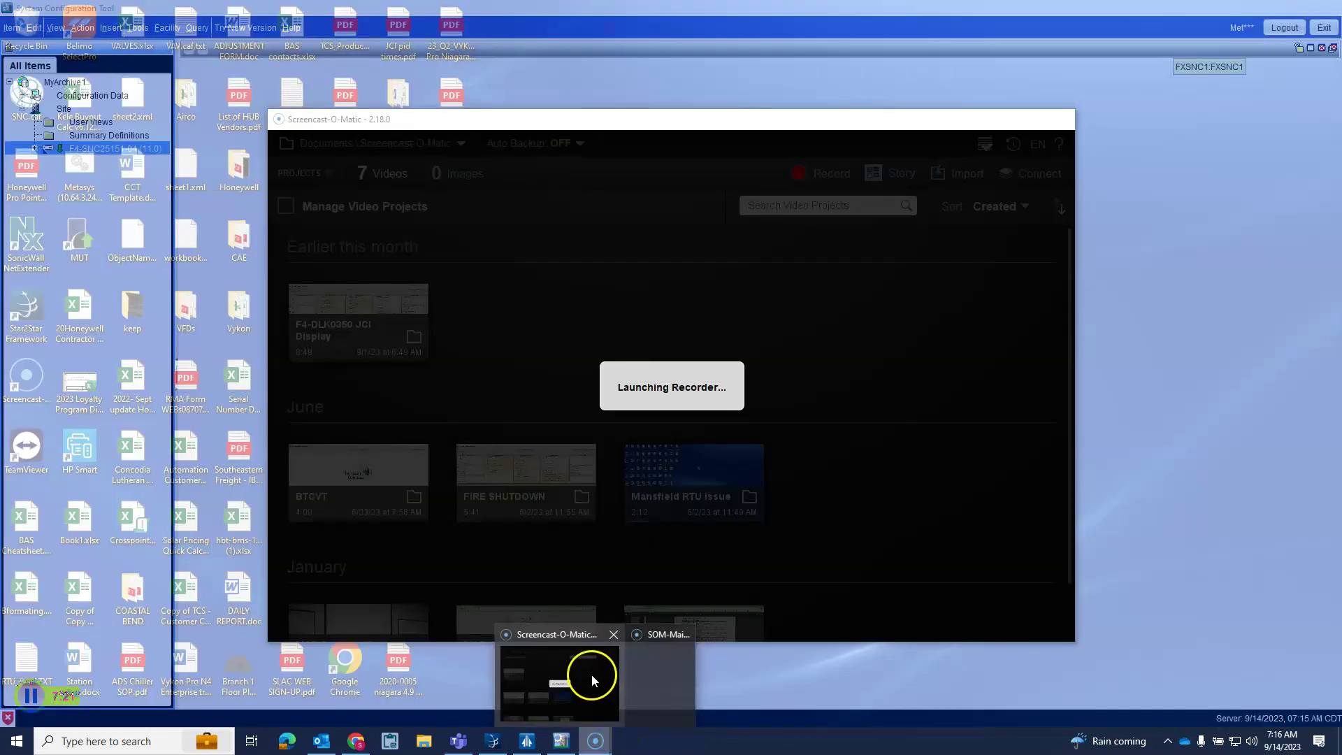
click(594, 675)
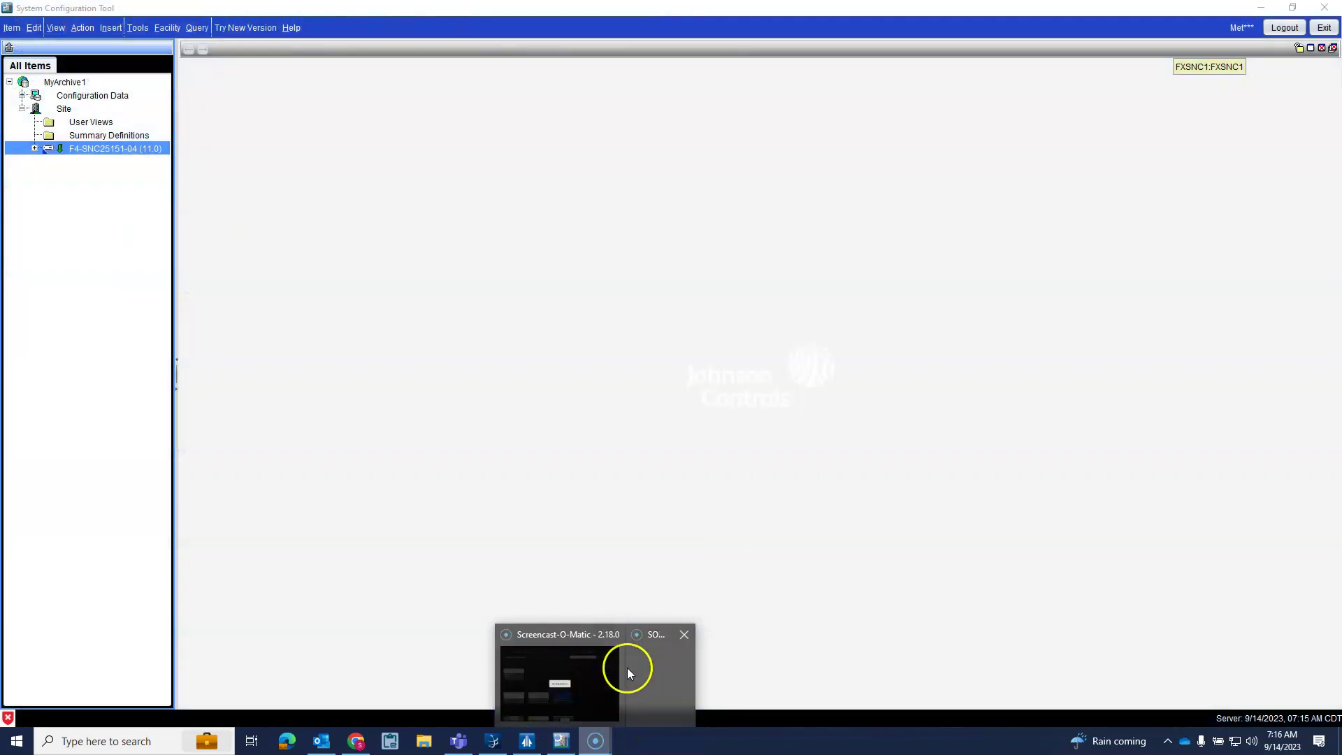